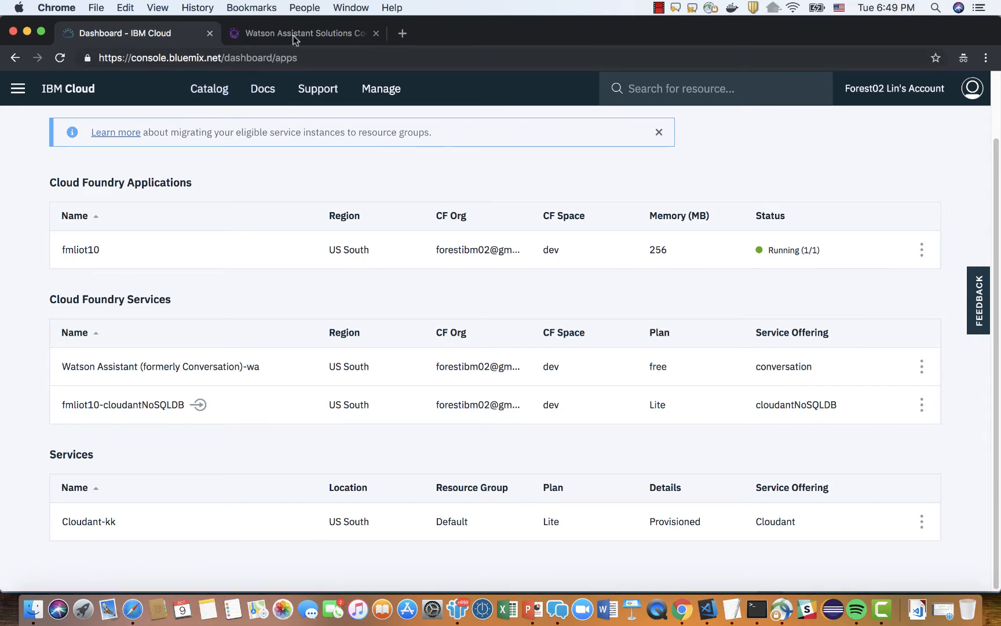
left_click(96, 8)
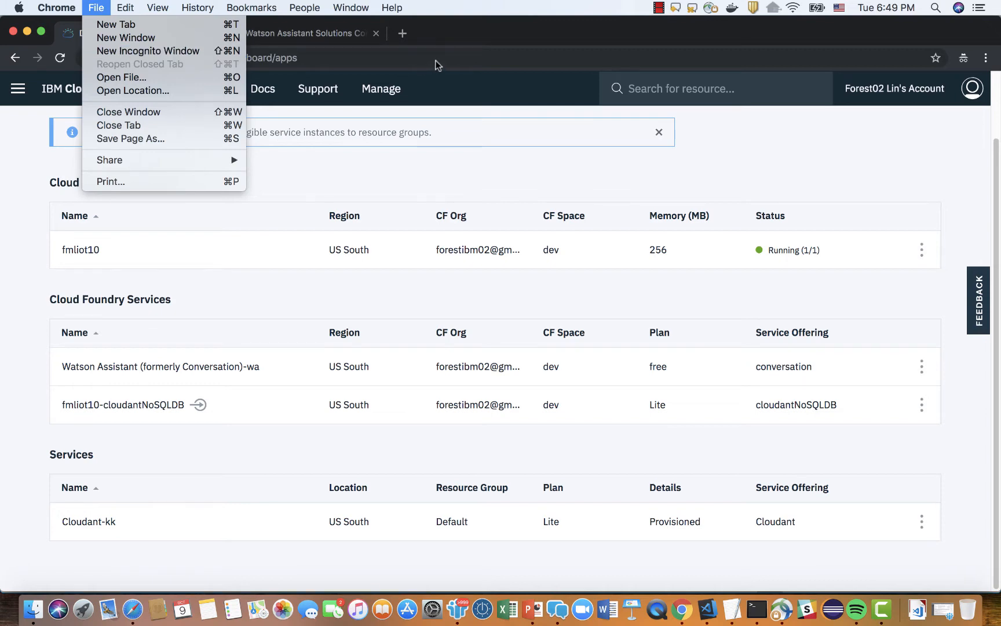
left_click(473, 53)
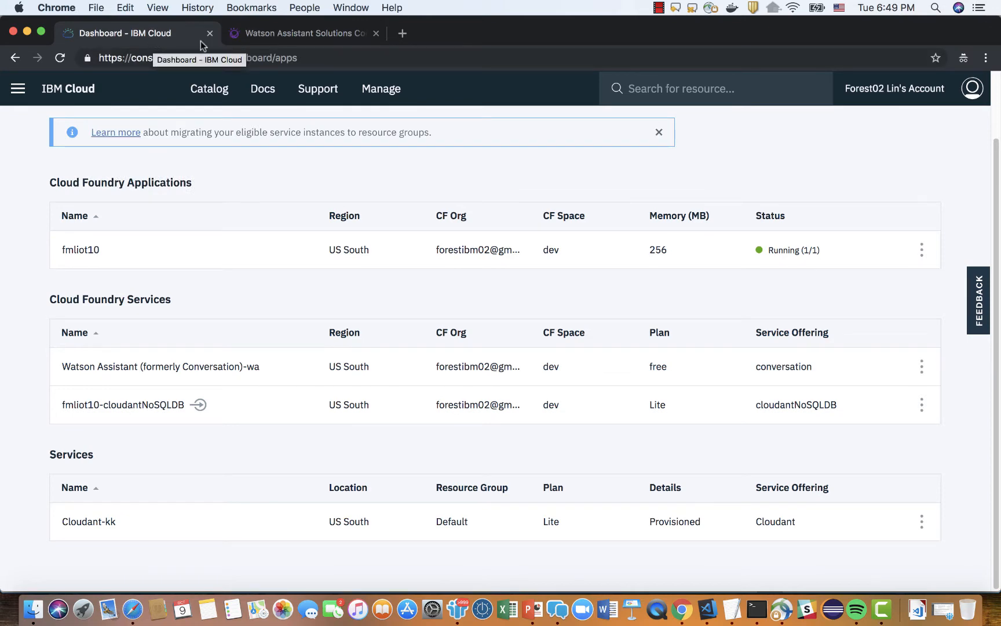
Switch to the Watson Assistant Solutions site and view its Console page.
left_click(302, 37)
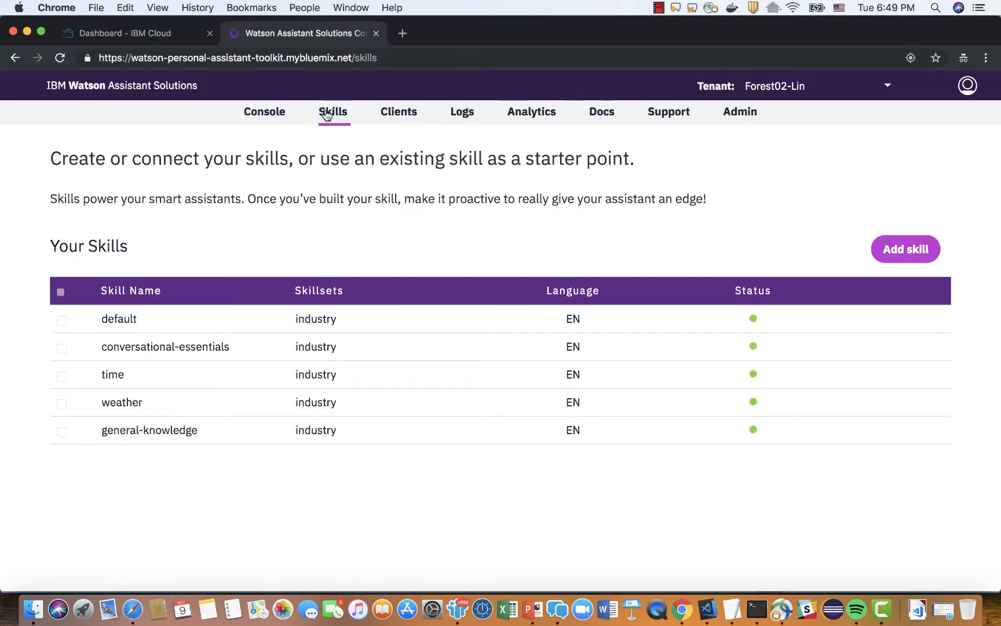
left_click(275, 112)
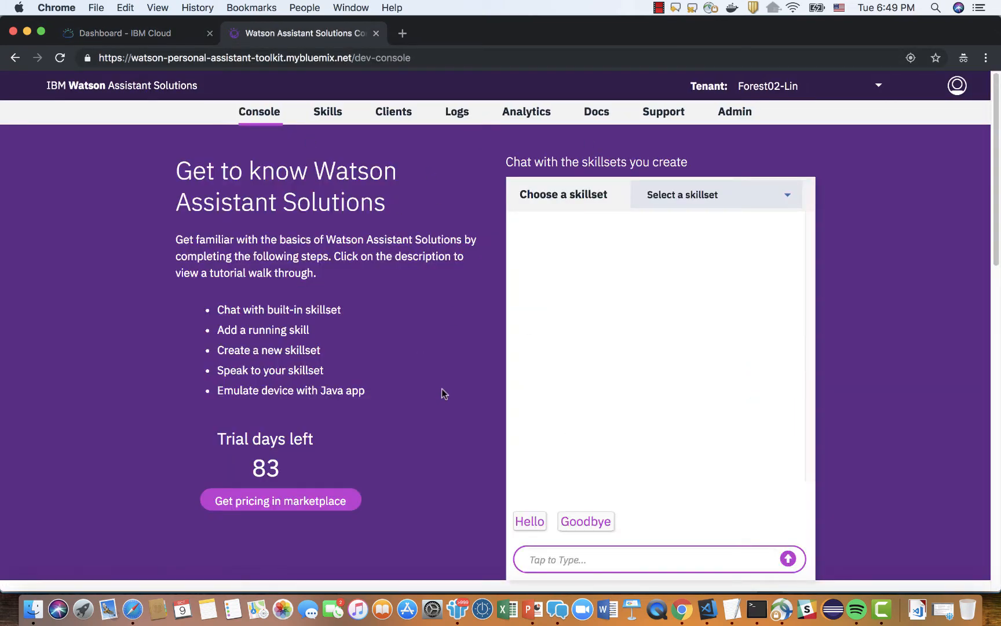
Open the fmliot10 Cloud Foundry application from the IBM Cloud dashboard and launch its Node-RED flow editor.
left_click(159, 34)
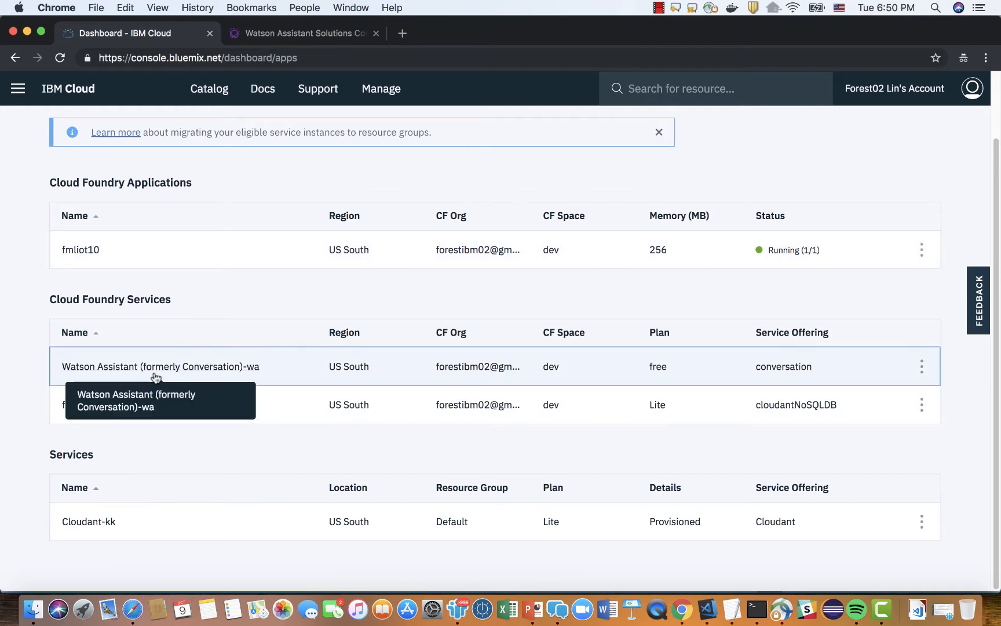
left_click(88, 256)
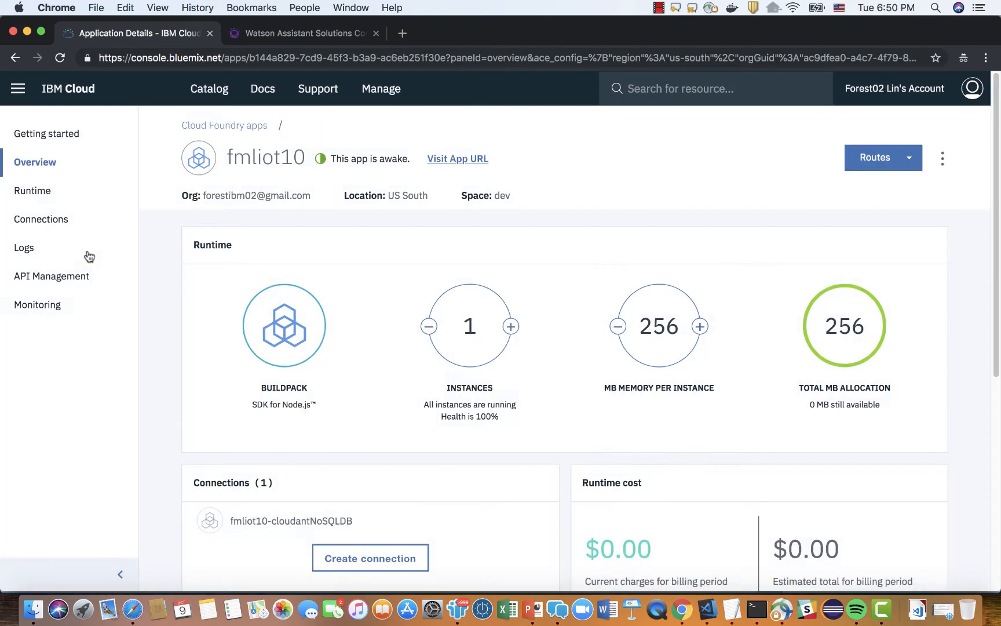
left_click(475, 158)
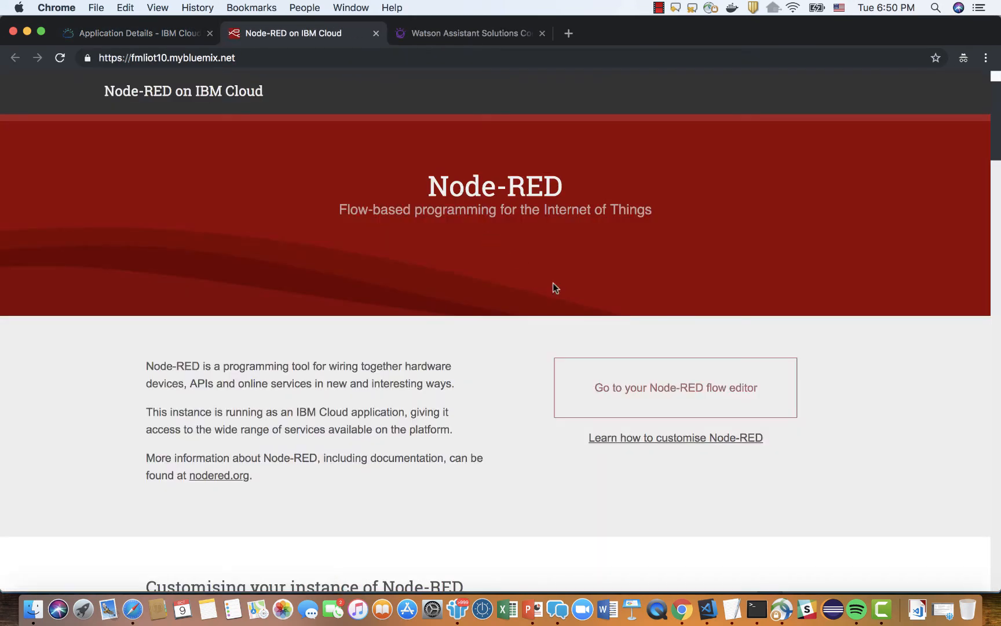
left_click(699, 394)
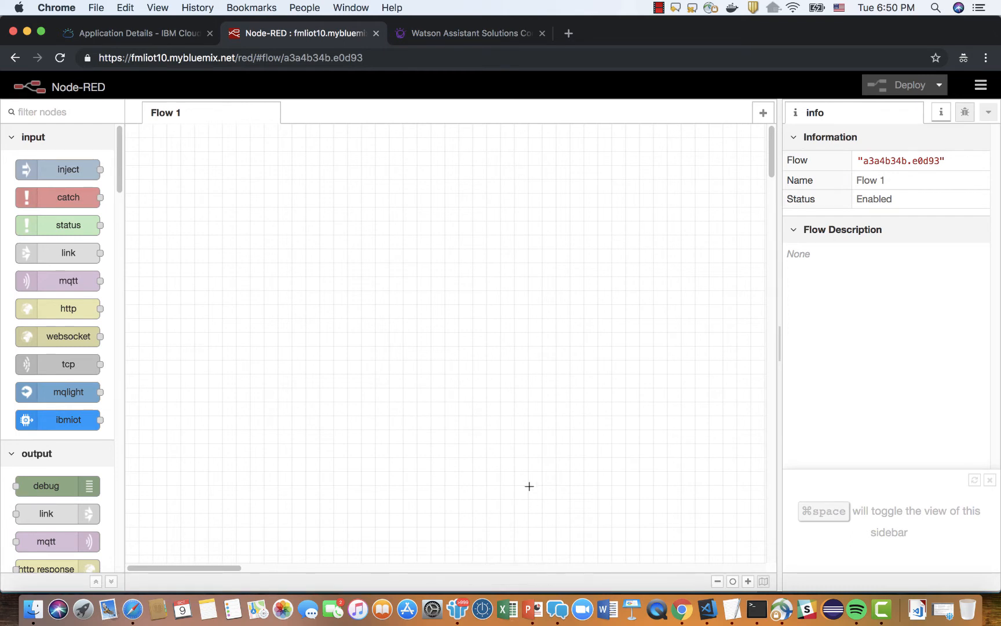
Switch to PowerPoint and copy the Joke Skill JSON link from slide 13.
left_click(532, 610)
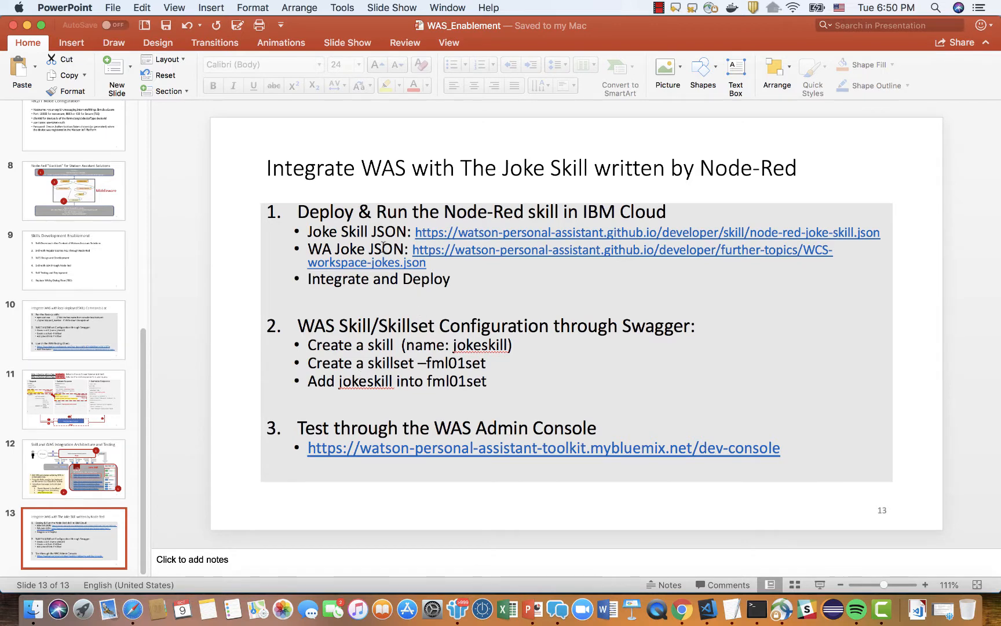
left_click(411, 234)
key("shift+Down")
key("shift+Left")
key("shift+Left")
key("shift+Left")
key("shift+Left")
key("shift+Left")
key("shift+Left")
key("shift+Left")
key("shift+Left")
key("shift+Left")
key("shift+Left")
key("shift+Left")
key("shift+Left")
key("shift+Left")
key("shift+Left")
key("shift+Left")
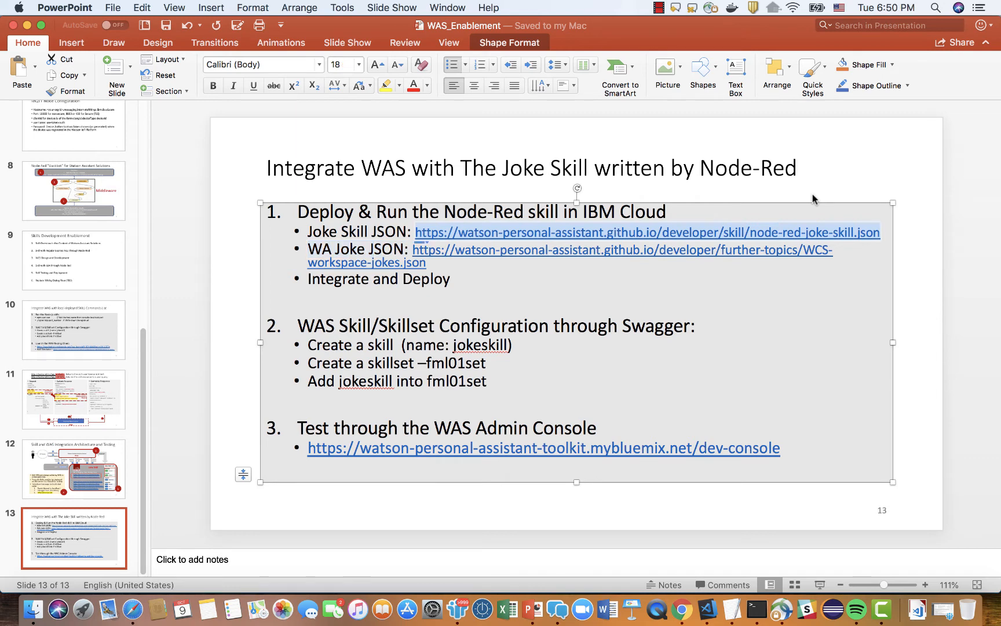
Switch back to Chrome and load the copied node-red-joke-skill.json address in a new tab.
left_click(682, 611)
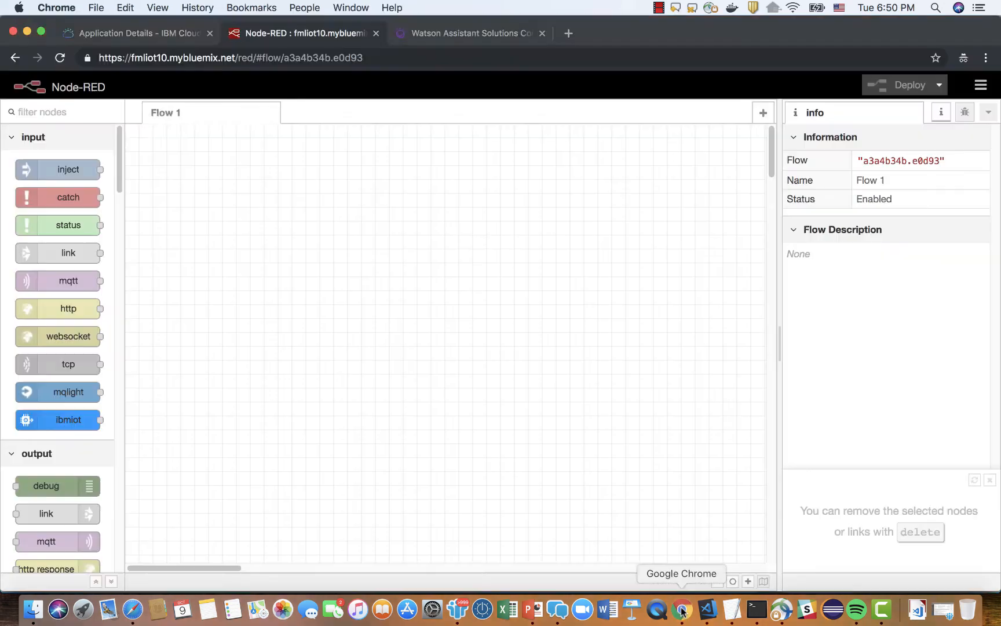
left_click(569, 35)
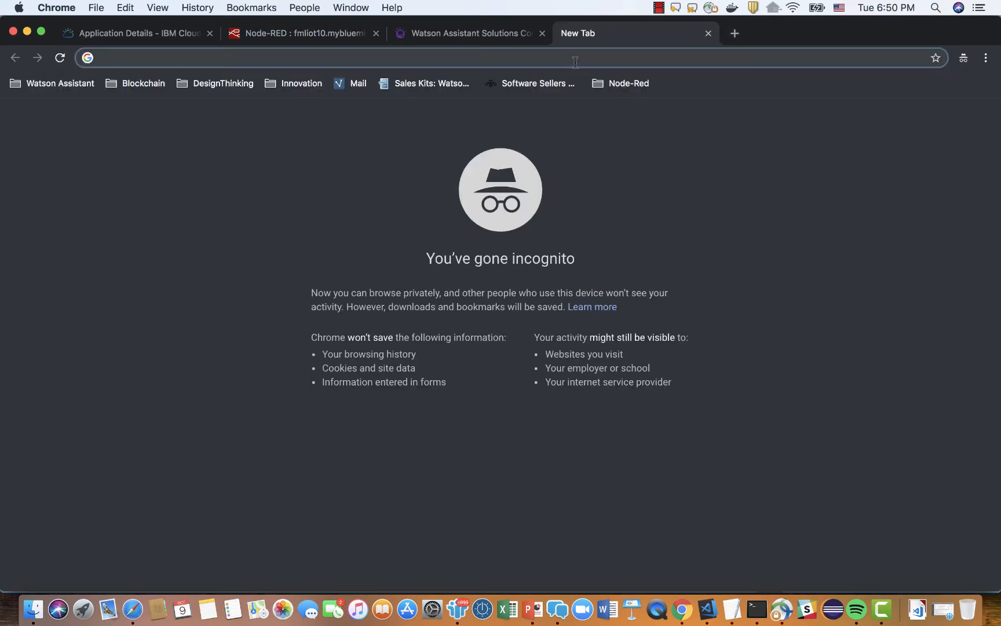
type("https://watson-personal-assistant.github.io/developer/skill/node-red-joke-skill.json")
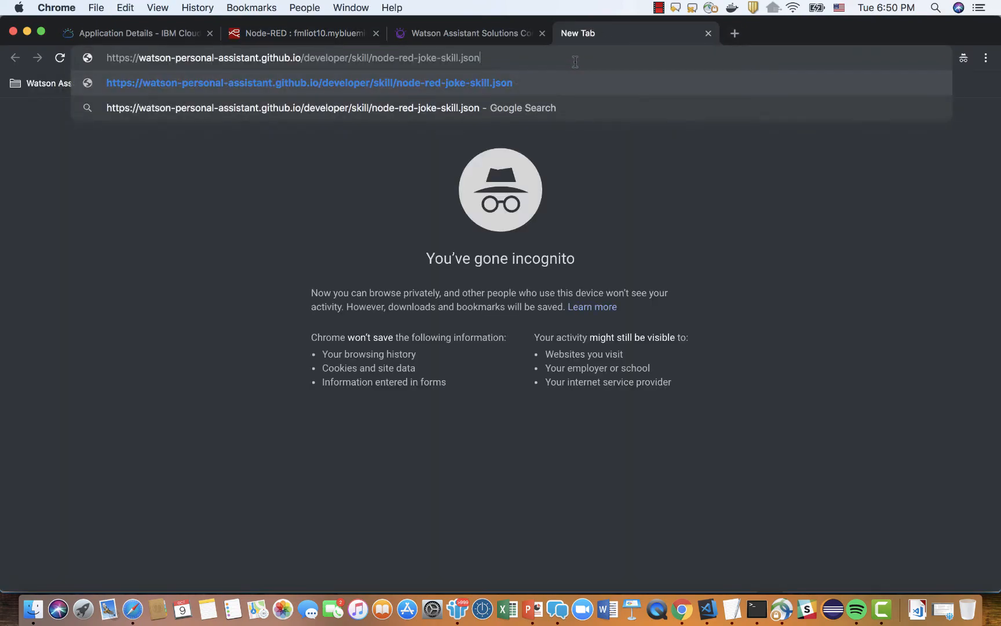
key("Return")
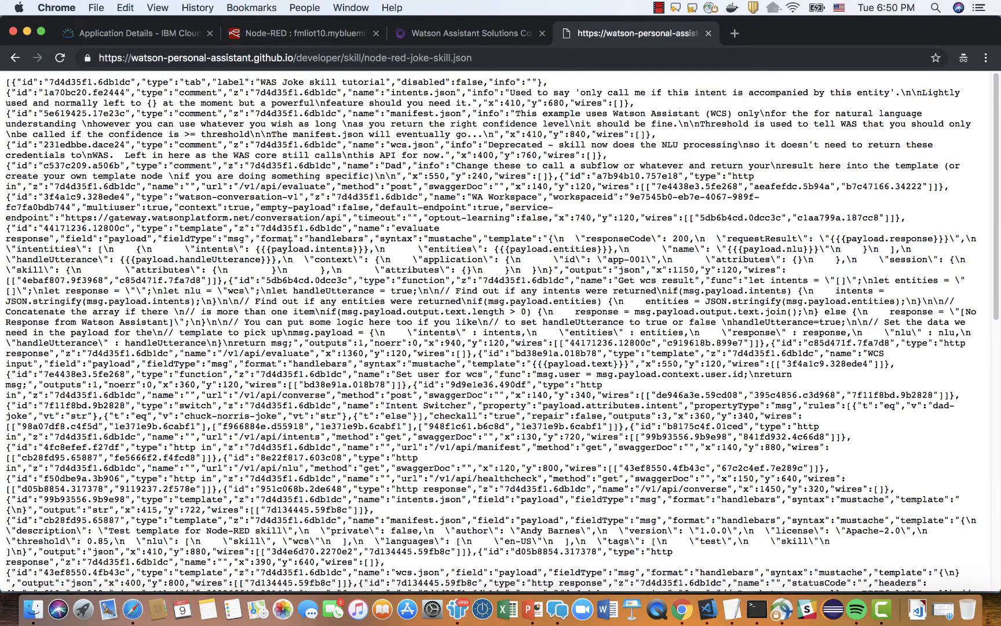
Copy the entire joke skill JSON and import it into the Node-RED editor with the current flow option.
key("super+a")
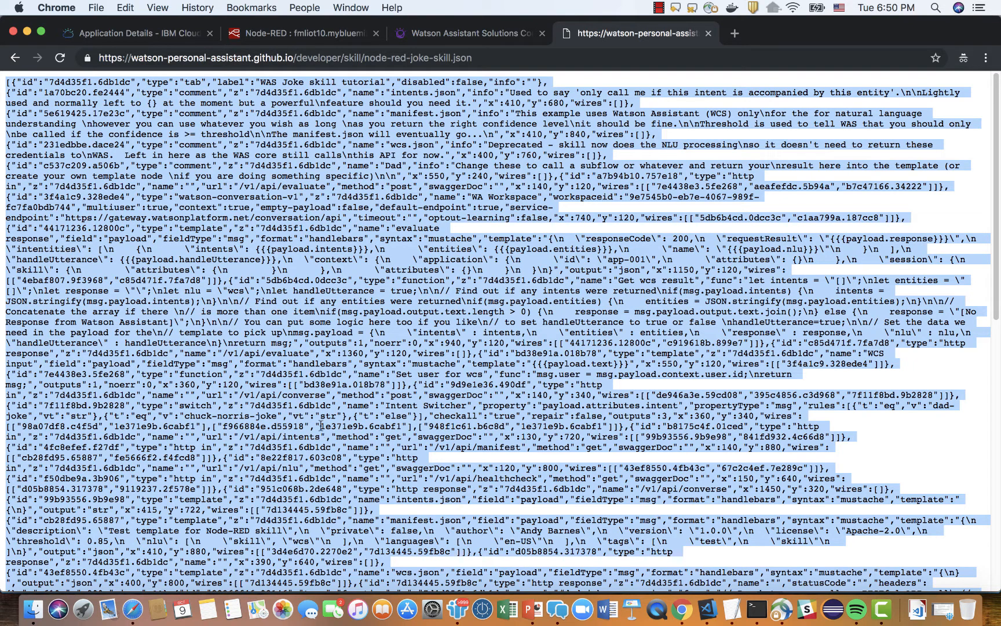
left_click(475, 33)
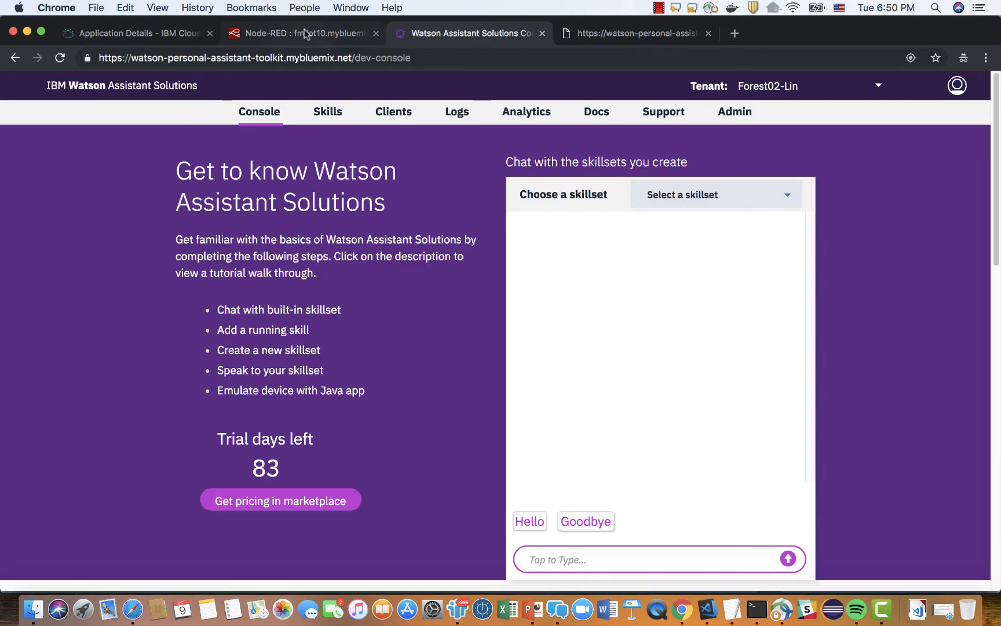
left_click(306, 33)
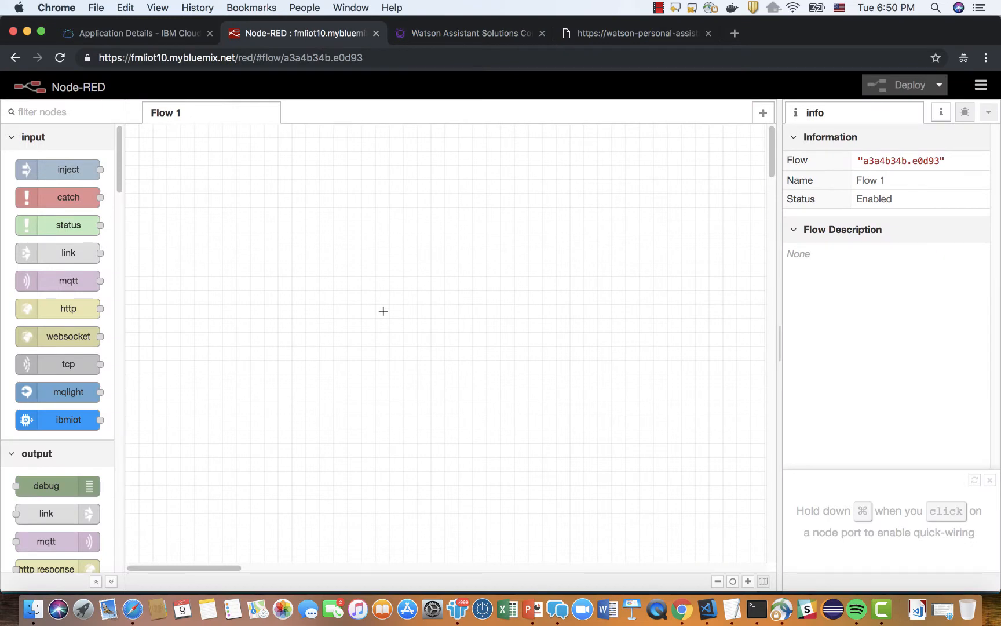
key("super+i")
key("super+v")
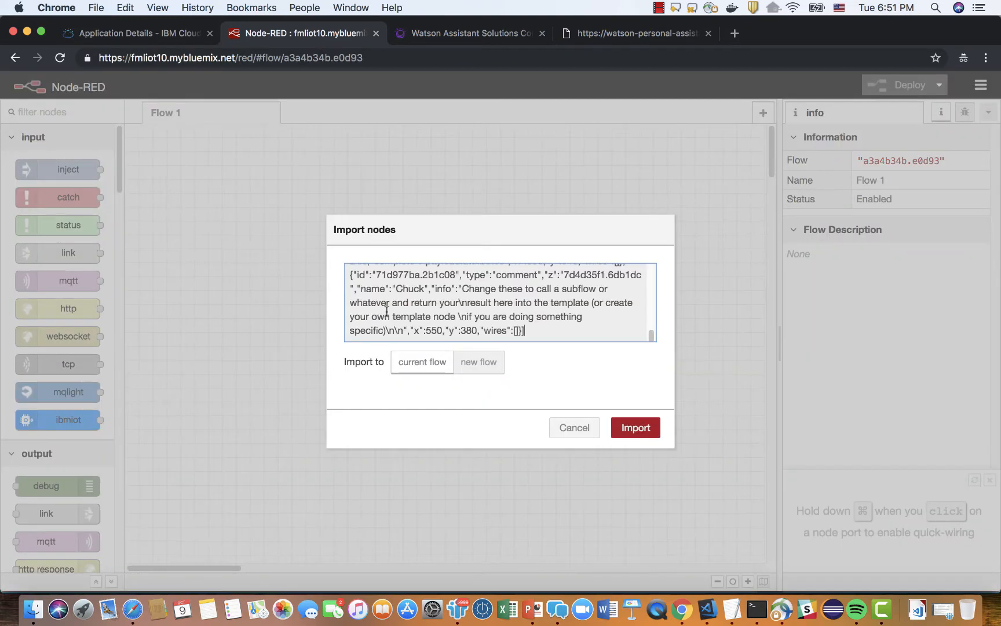
left_click(637, 426)
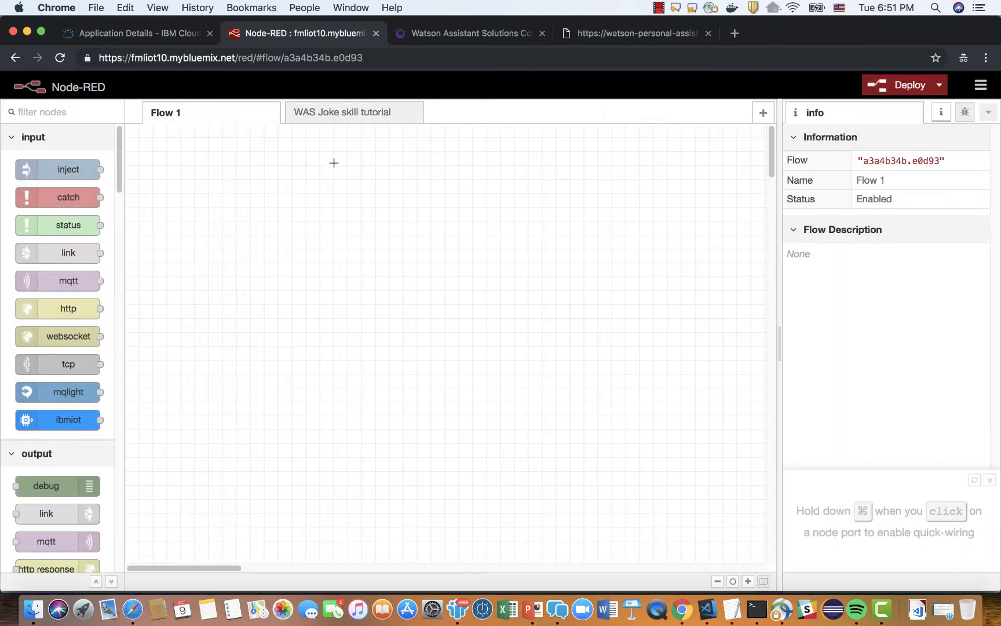
Open the WAS Joke skill tutorial flow and examine its Evaluate, Converse and Skill Registration sections.
left_click(360, 116)
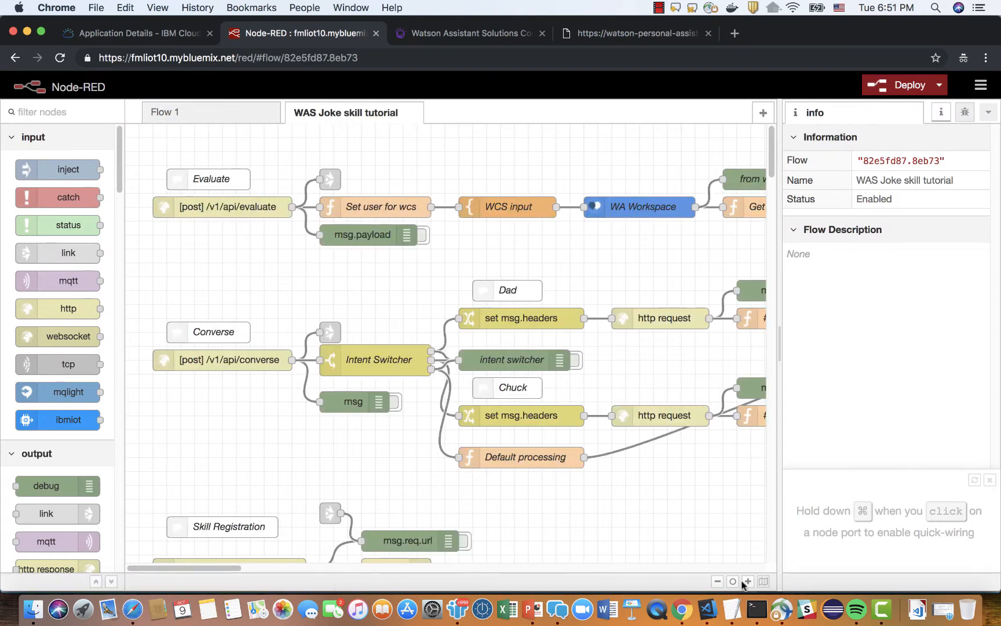
left_click(718, 582)
left_click(718, 581)
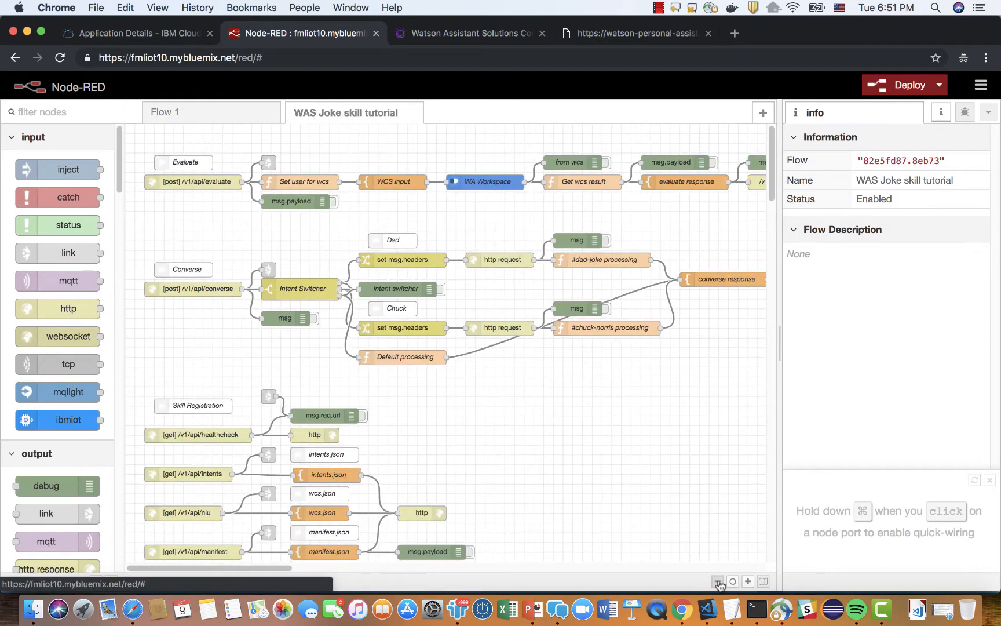
left_click_drag(780, 441, 857, 440)
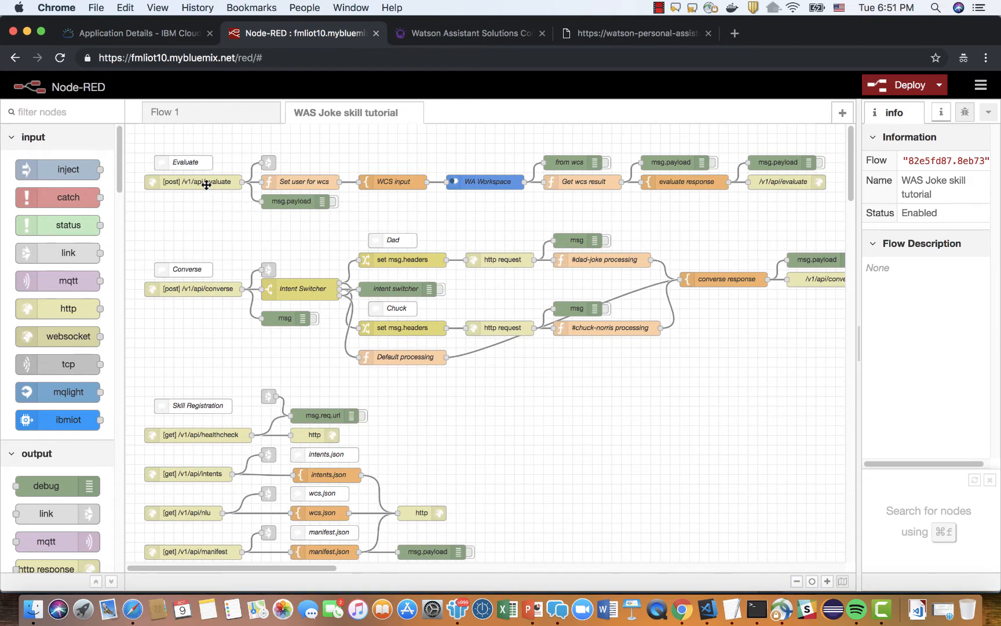
left_click(206, 185)
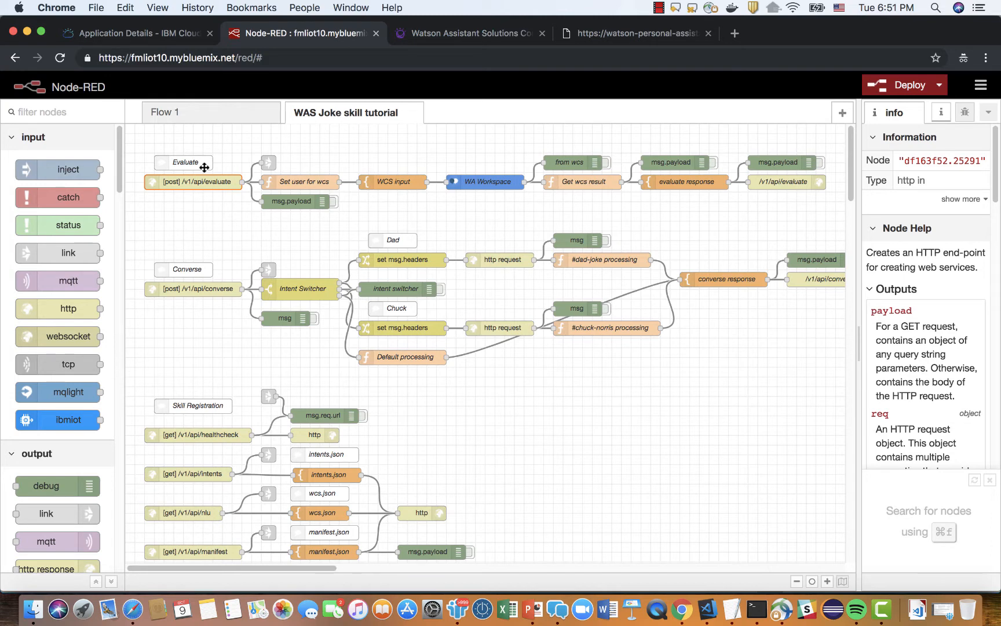
left_click(204, 167)
left_click(197, 271)
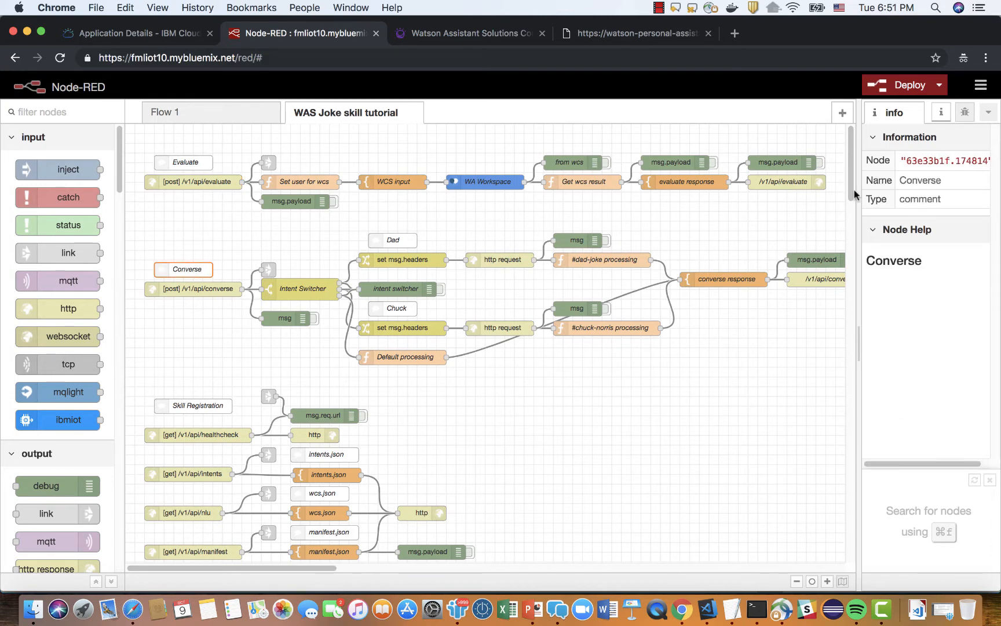
scroll(850, 195, "down", 2)
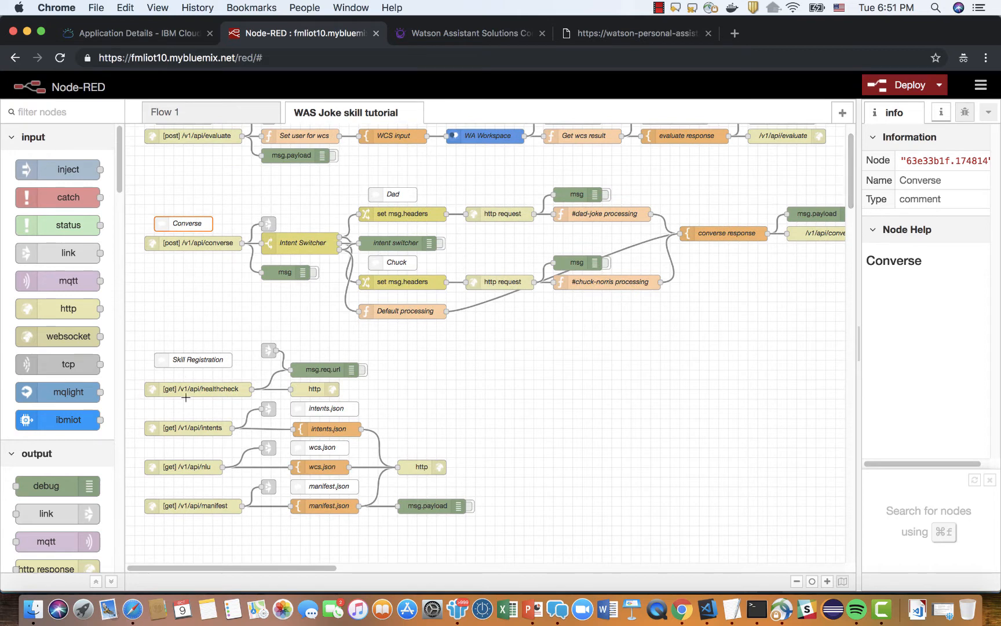
left_click(519, 444)
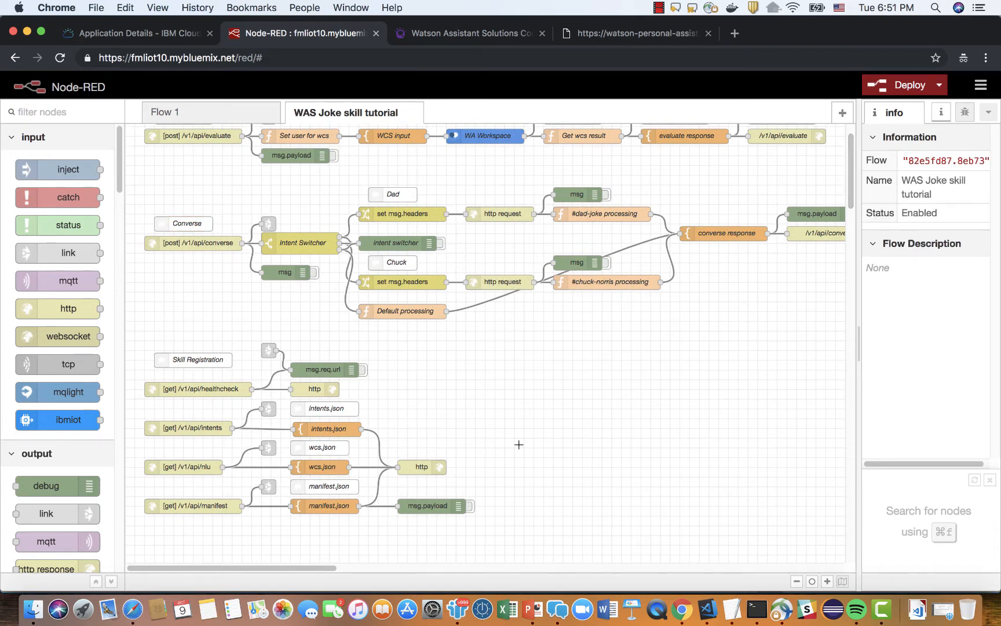
scroll(852, 204, "up", 1)
scroll(850, 204, "up", 2)
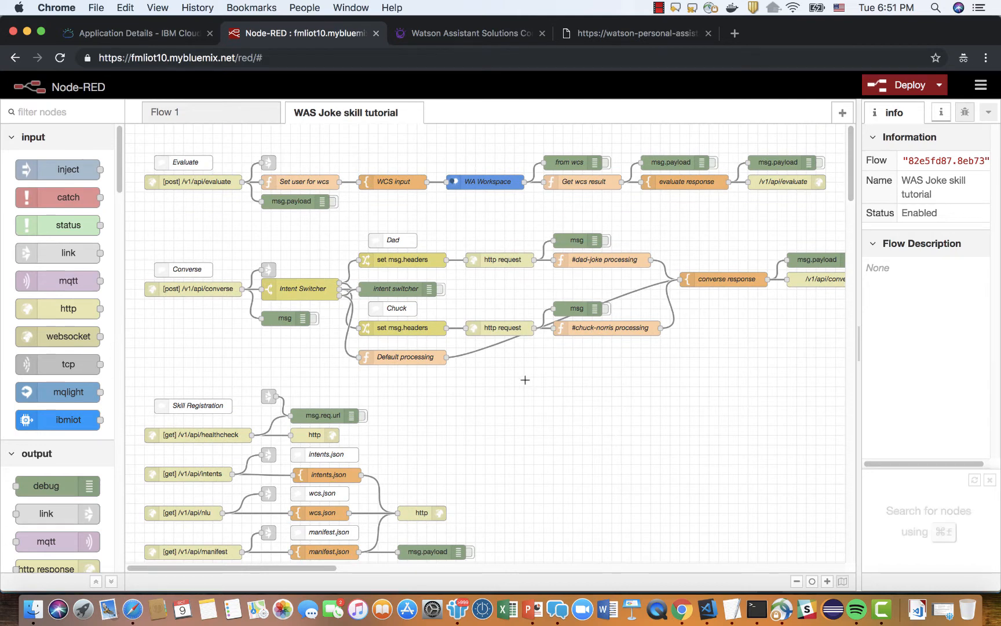
Review the properties of the WA Workspace node in the Evaluate section, including its credentials and workspace ID fields.
double_click(498, 185)
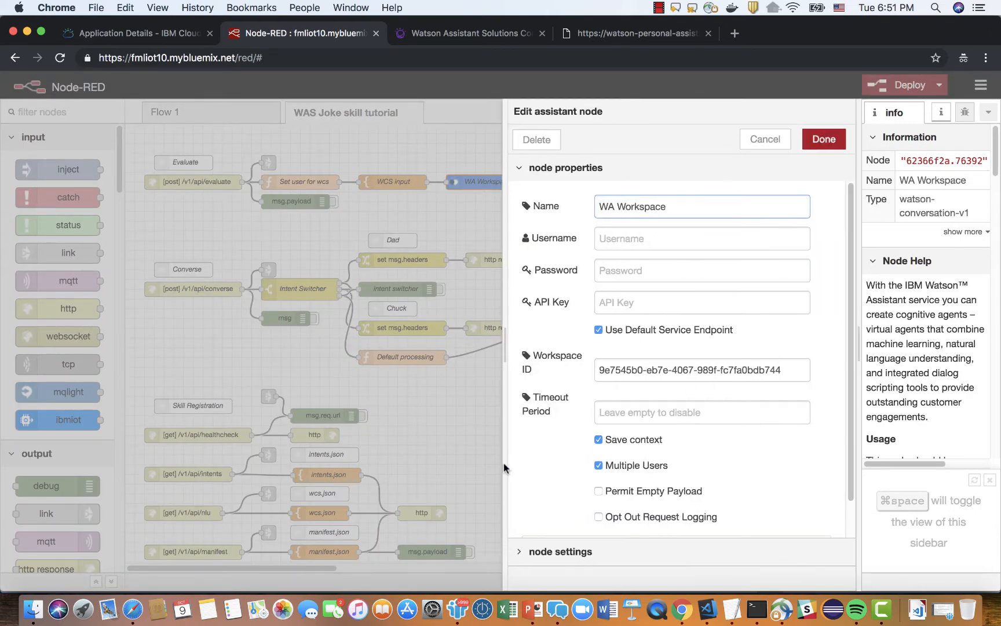
left_click(478, 470)
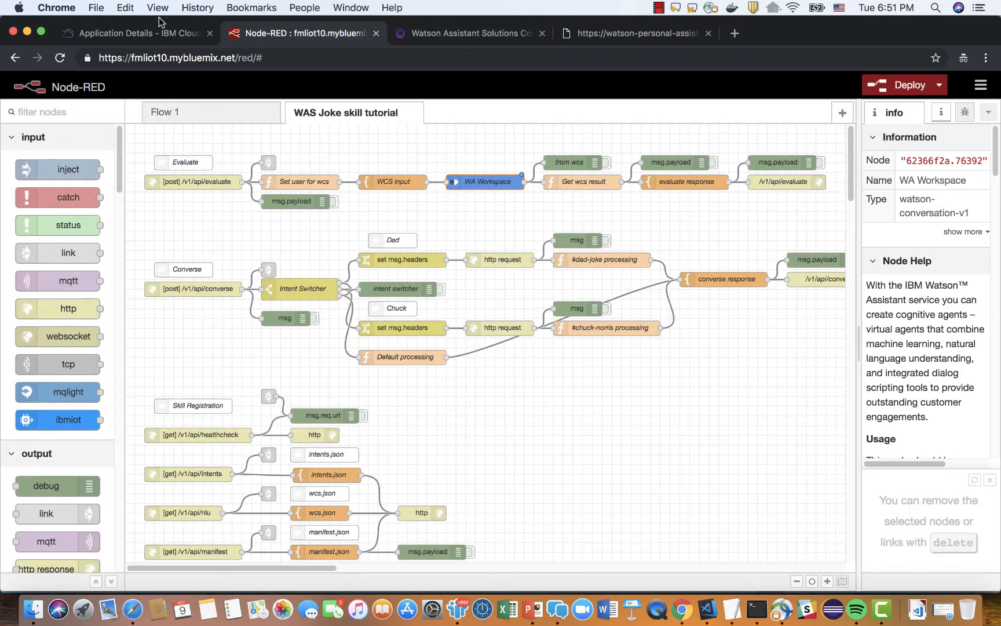
Return to the IBM Cloud dashboard and open the Watson Assistant (formerly Conversation)-wa service.
left_click(153, 35)
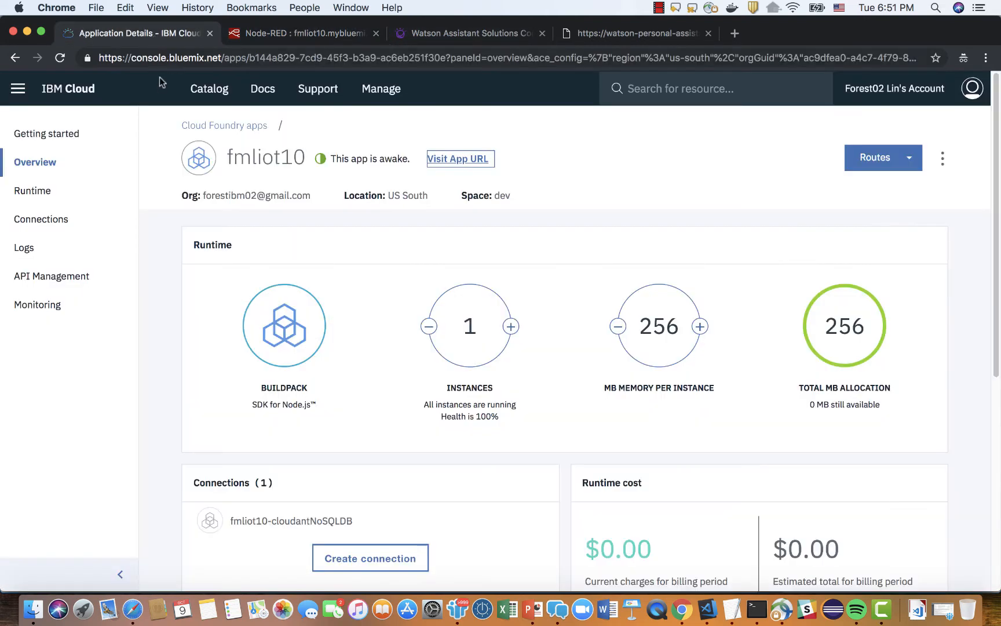
left_click(22, 96)
left_click(58, 253)
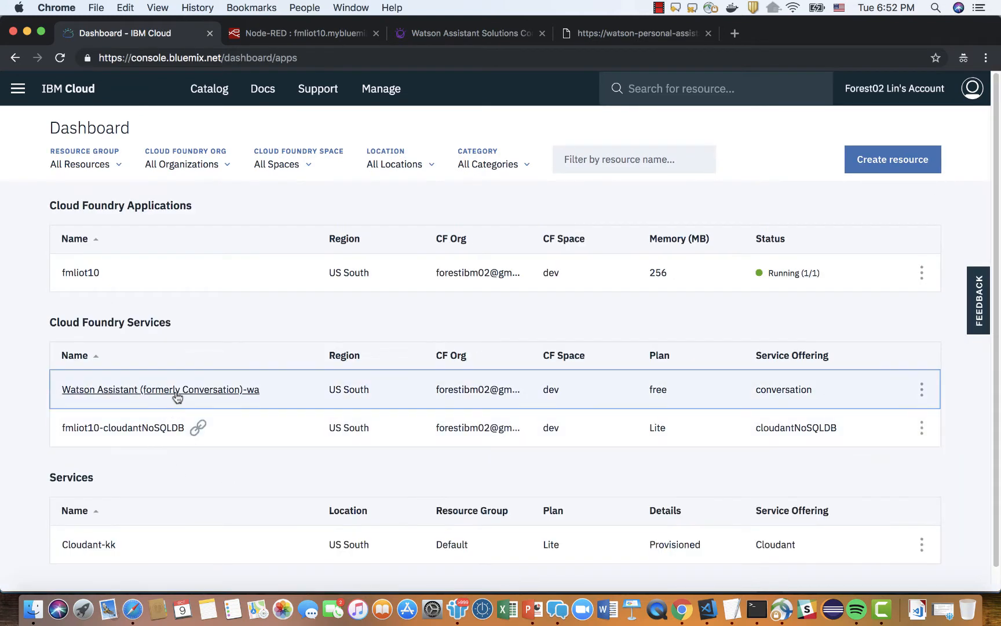
left_click(177, 396)
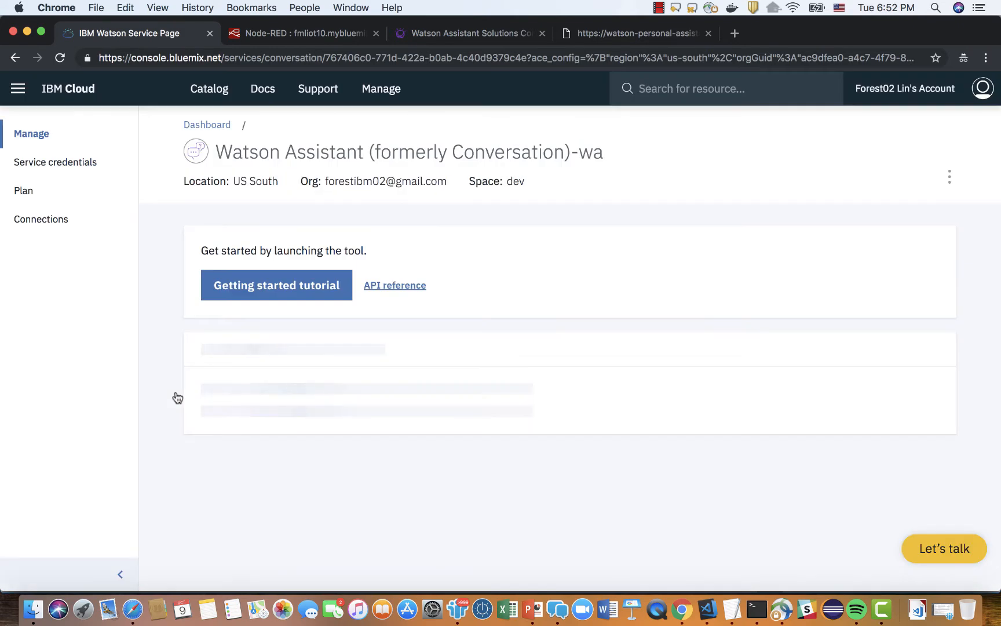
Launch the Watson Assistant tool from the service page and open the workspace import dialog among its workspaces.
left_click(254, 294)
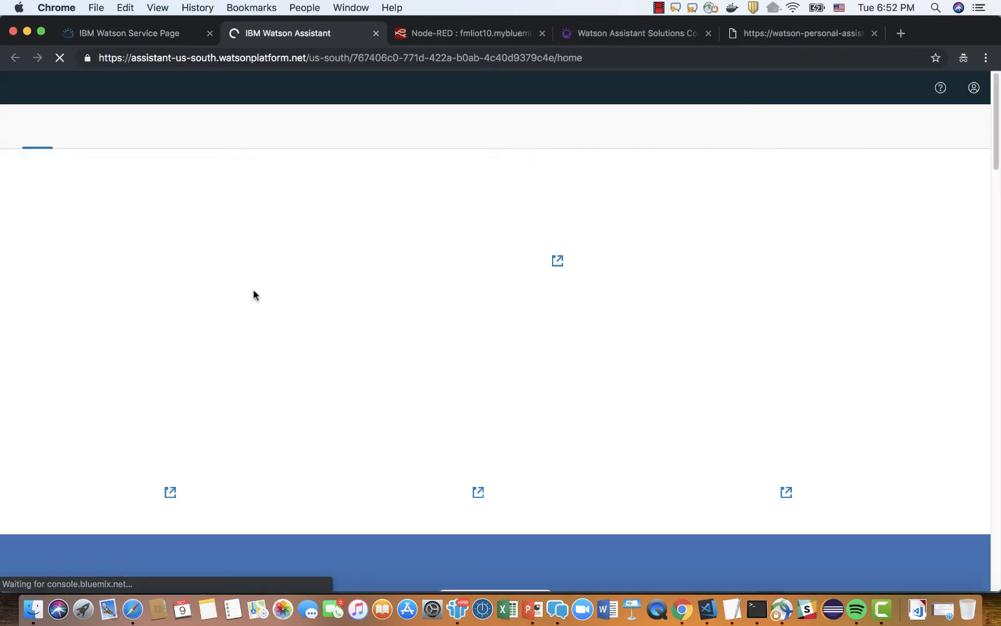
left_click(110, 141)
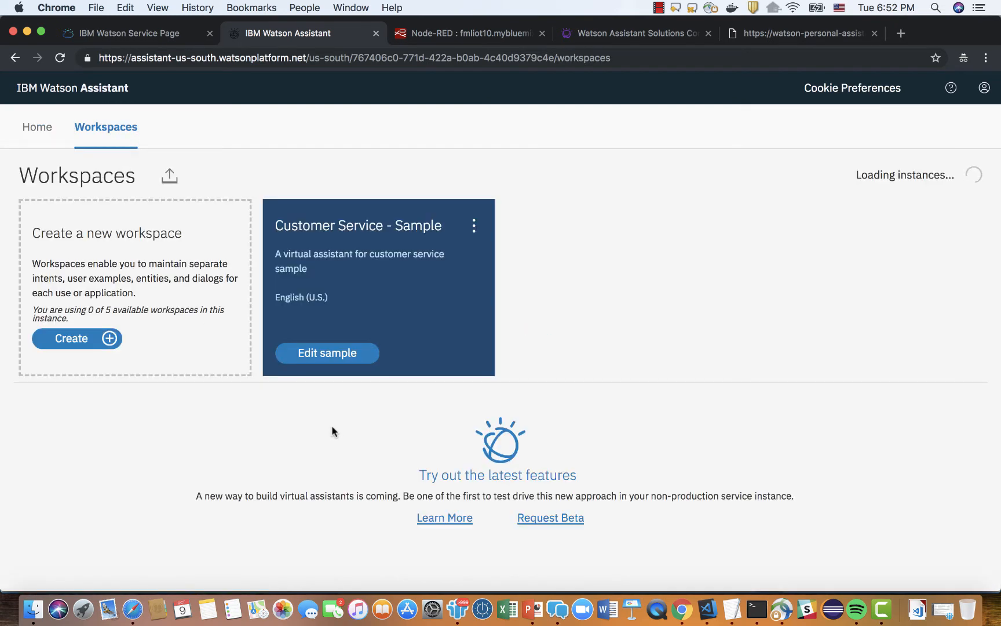
left_click(170, 179)
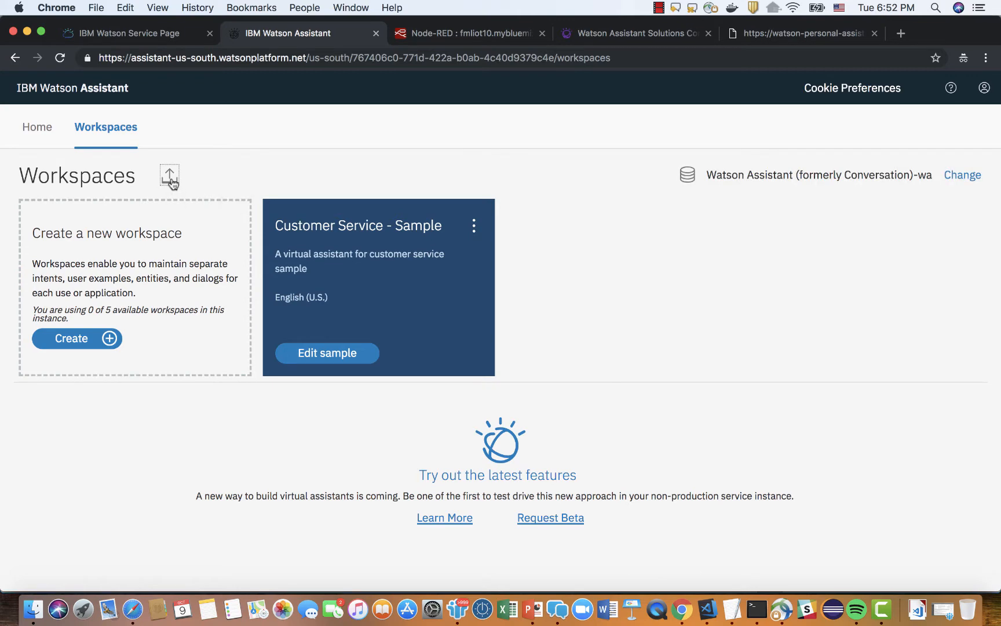
double_click(170, 177)
left_click(170, 176)
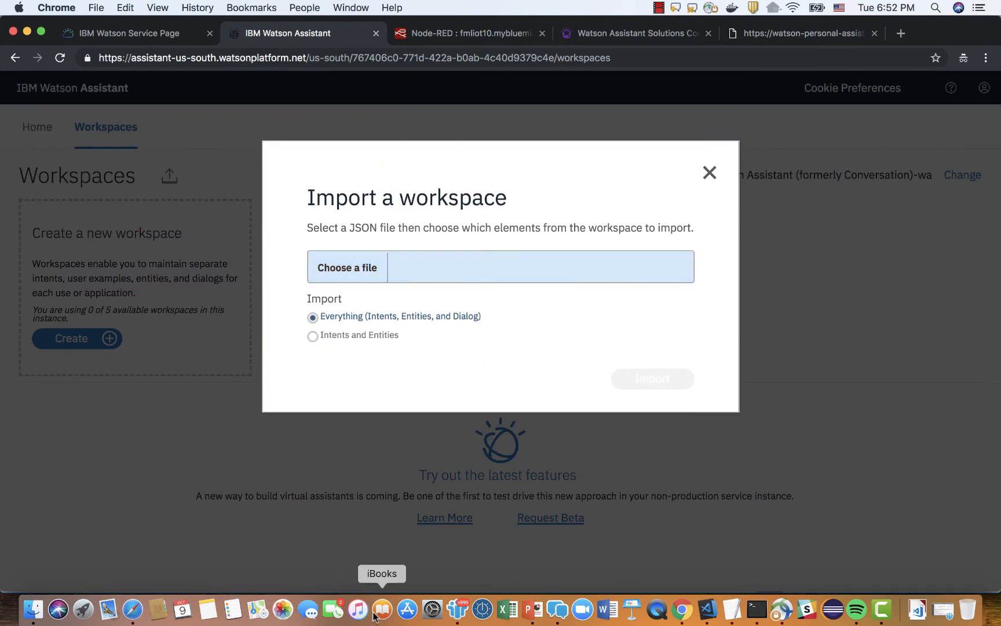
Switch to PowerPoint to check the WA Joke JSON link on slide 13, and minimize the presentation.
left_click(534, 611)
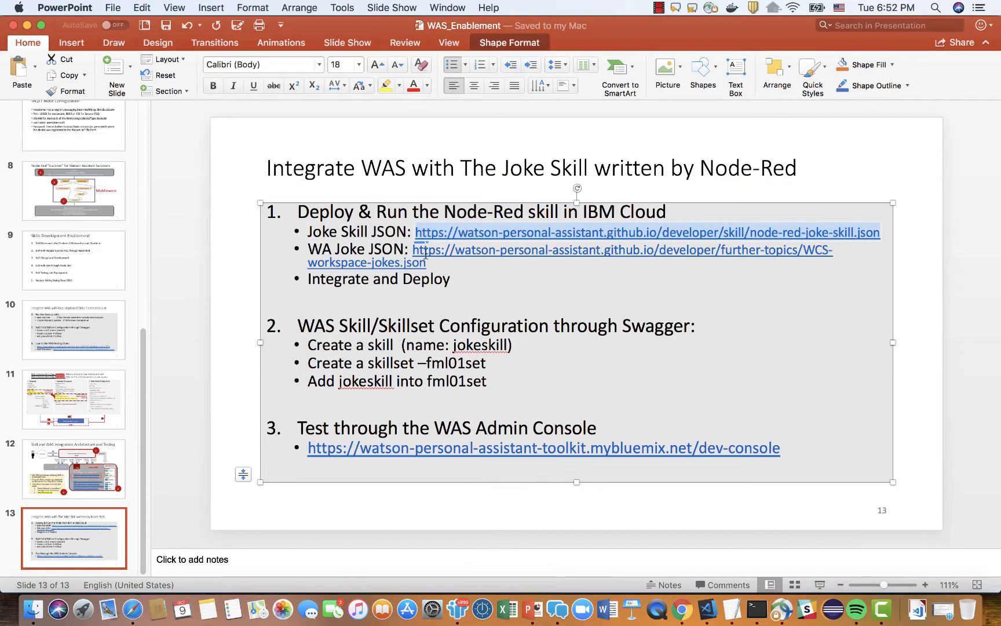
left_click(413, 250)
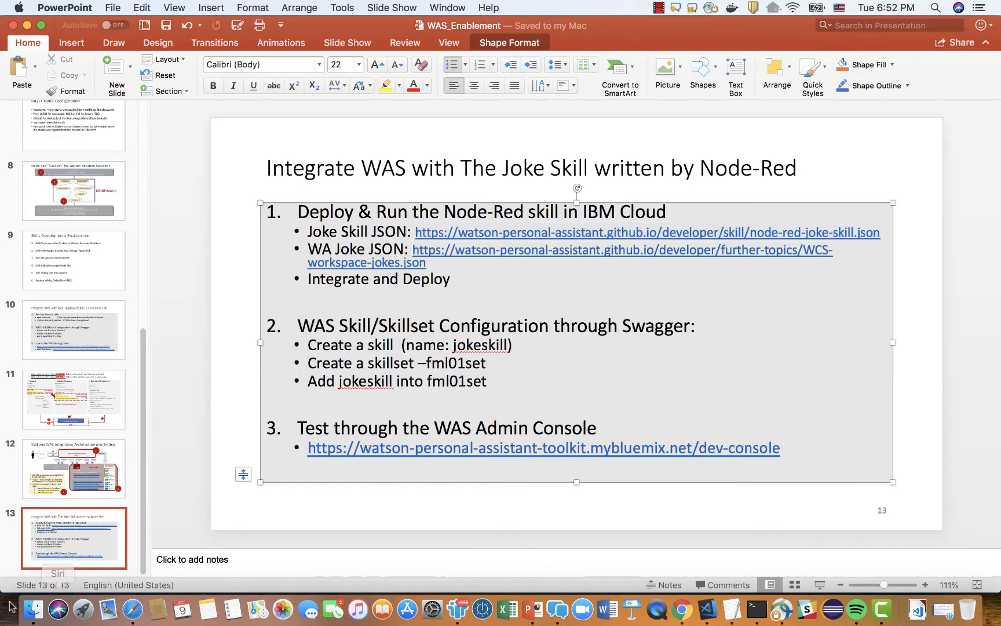
left_click(27, 25)
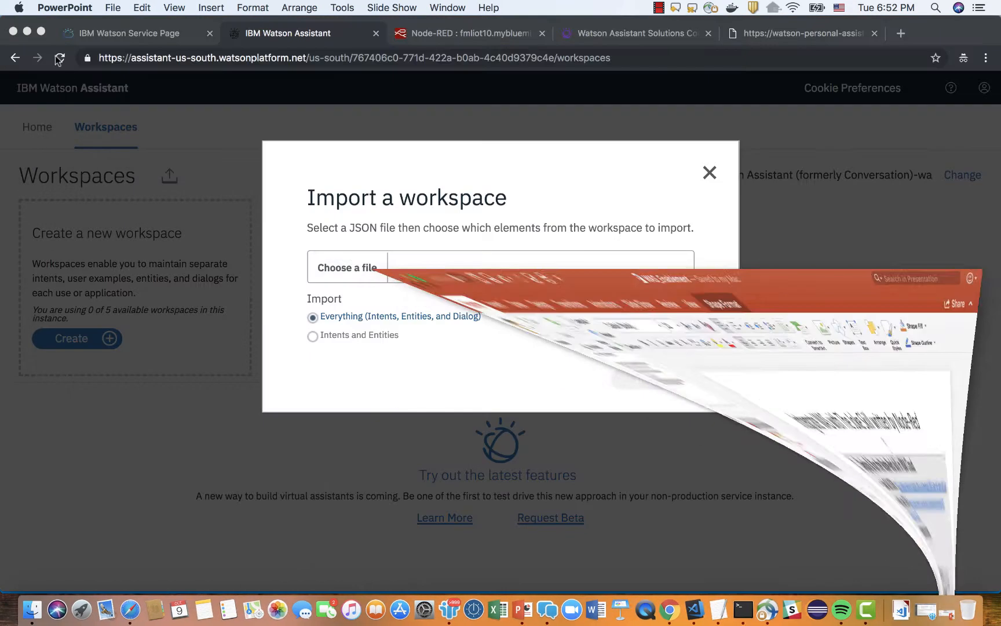
Import the workspace from wcs.json in the Downloads folder with everything included (intents, entities and dialog).
left_click(354, 269)
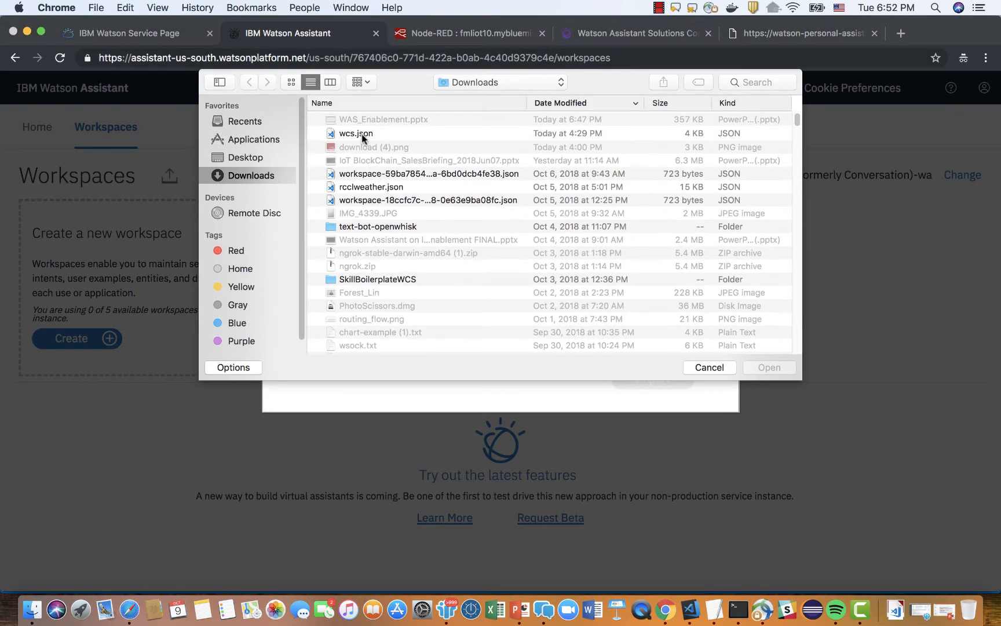
left_click(363, 135)
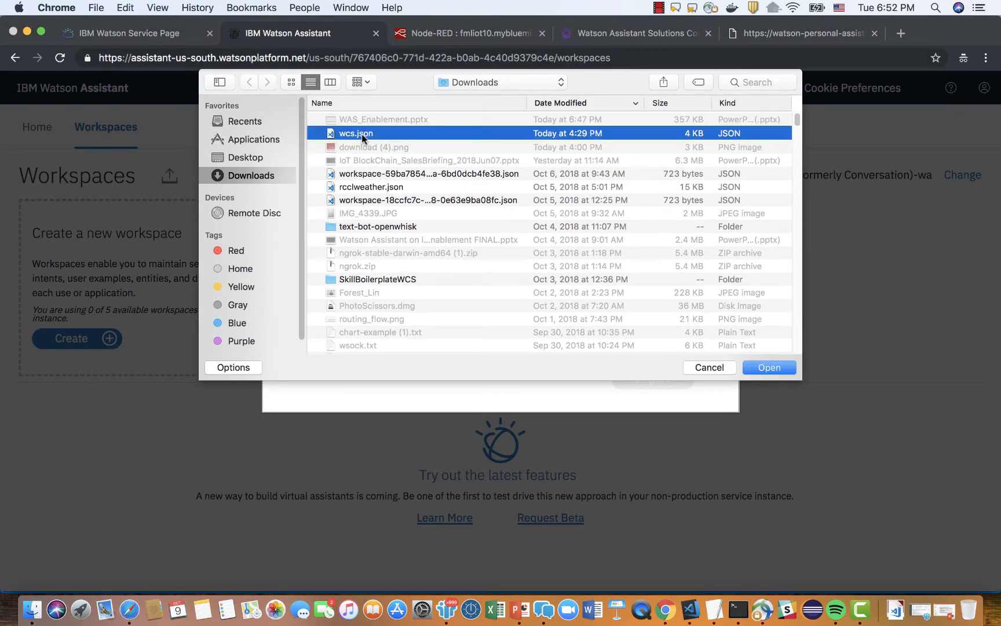
left_click(761, 368)
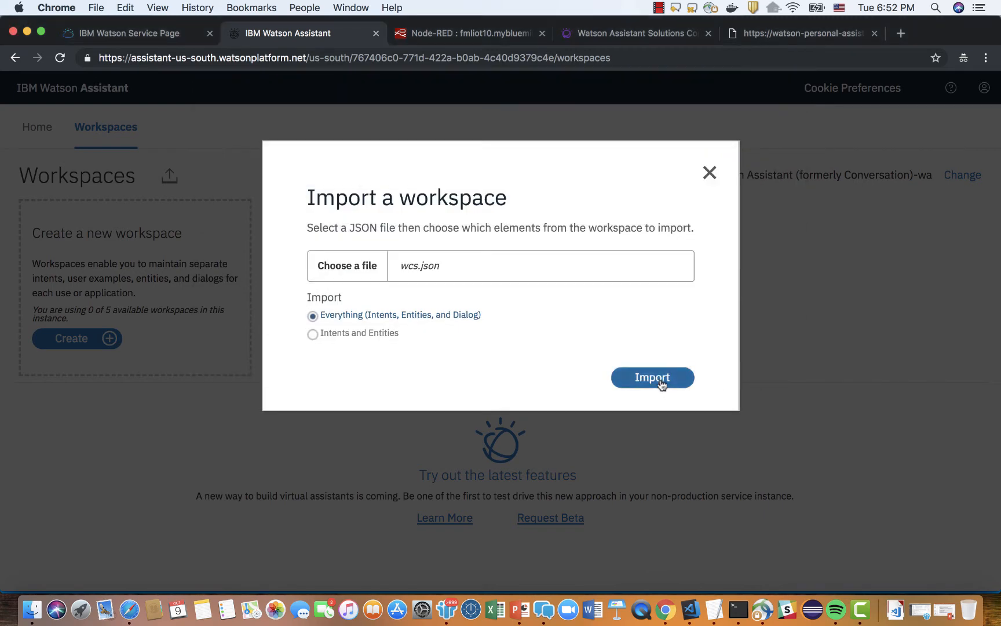
left_click(653, 378)
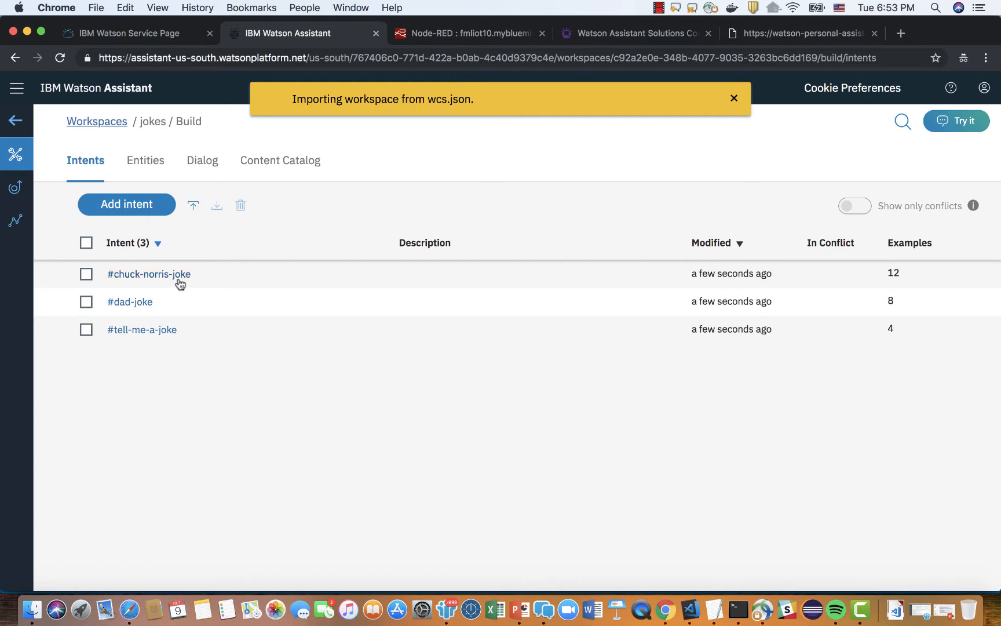
Review the entities, dialog nodes and intents of the imported jokes workspace.
left_click(155, 162)
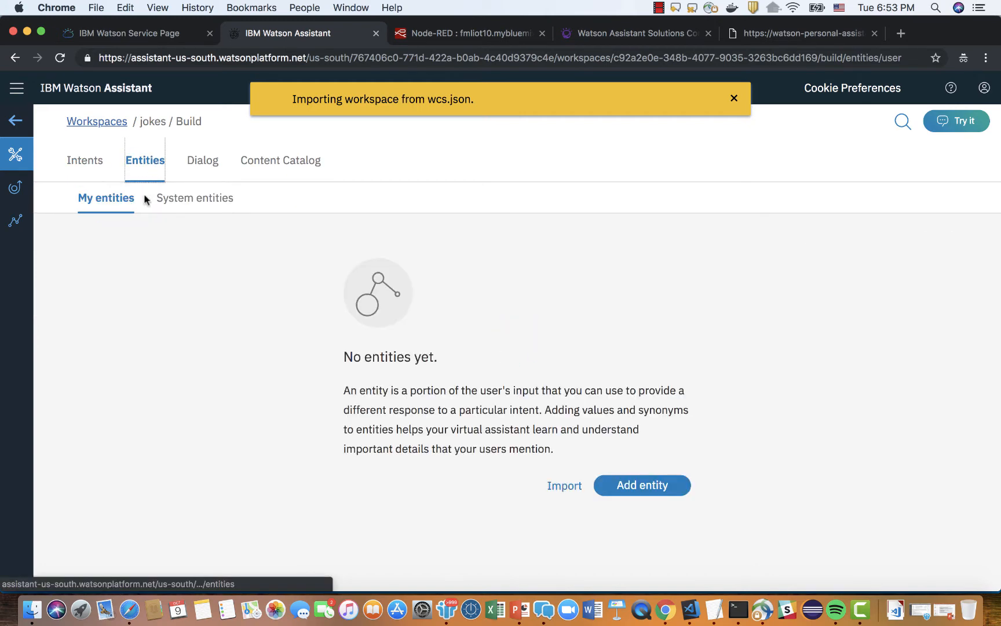
left_click(210, 164)
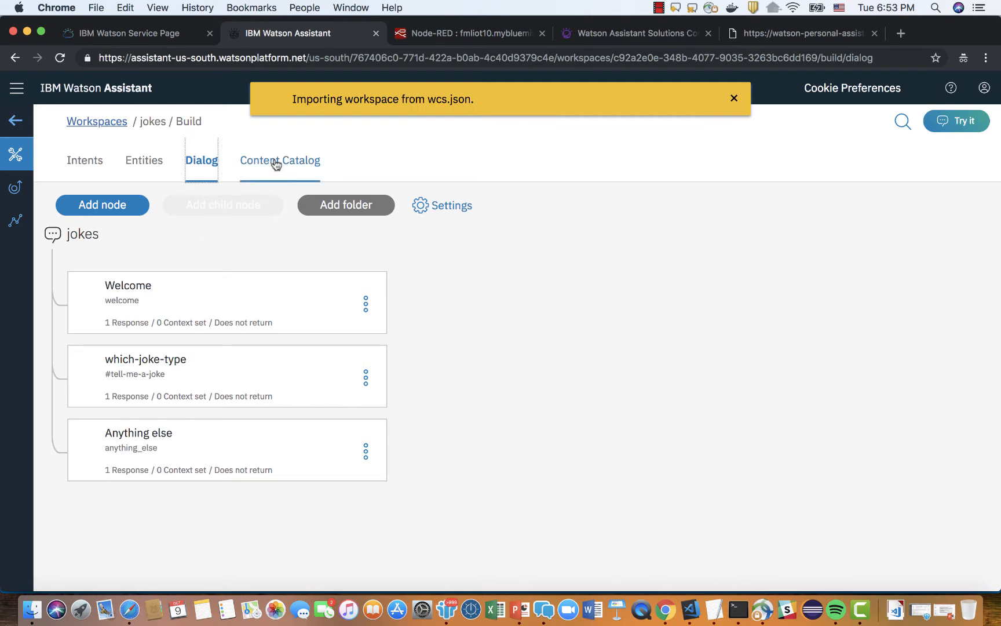
left_click(150, 163)
left_click(87, 166)
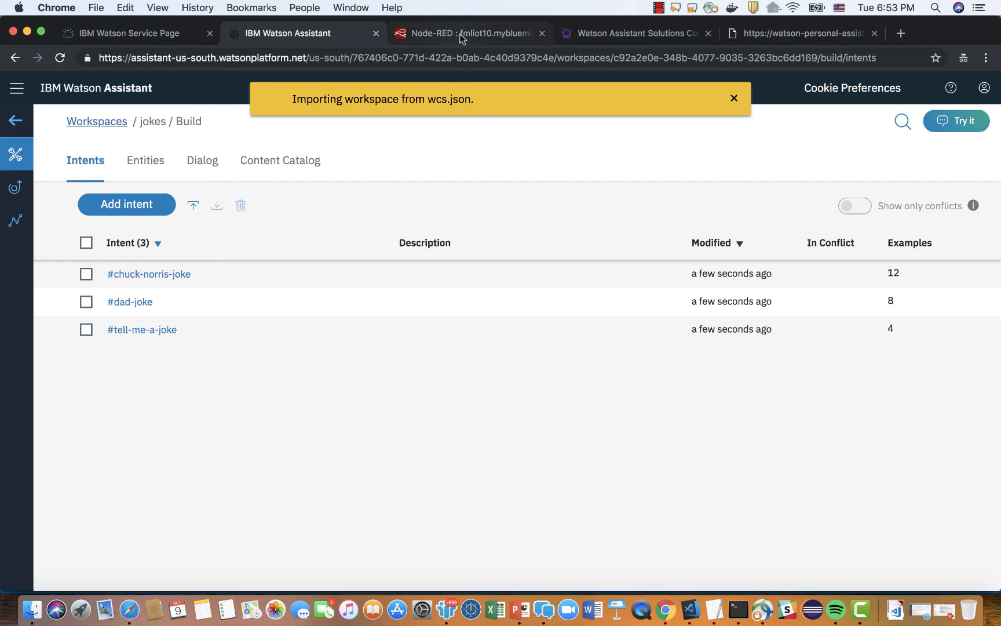
Dismiss the sales chat pop-up on the IBM Cloud service page, reveal the Watson Assistant credentials and copy the username.
left_click(200, 34)
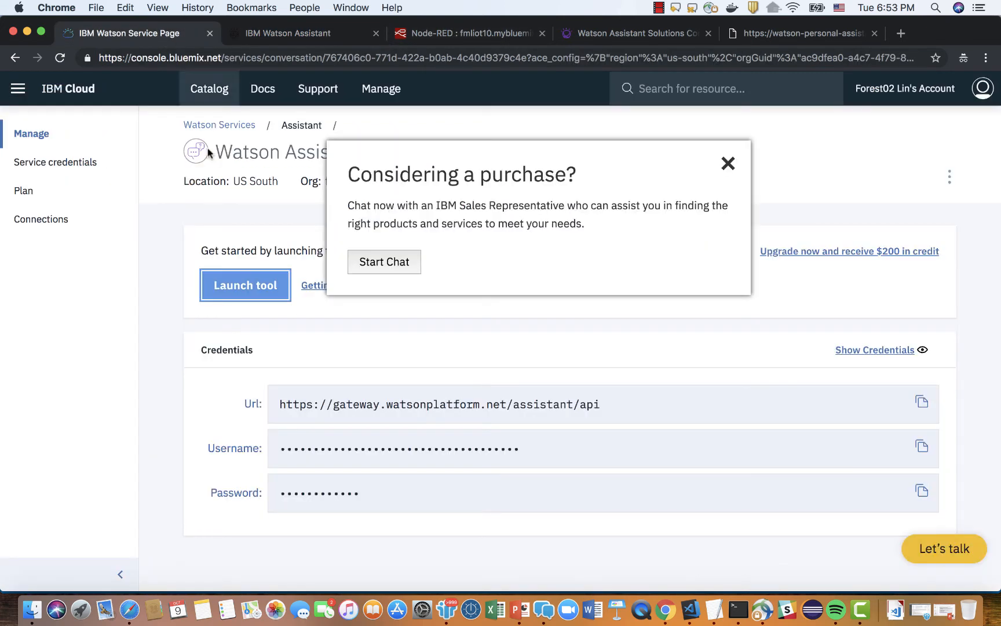
left_click(728, 163)
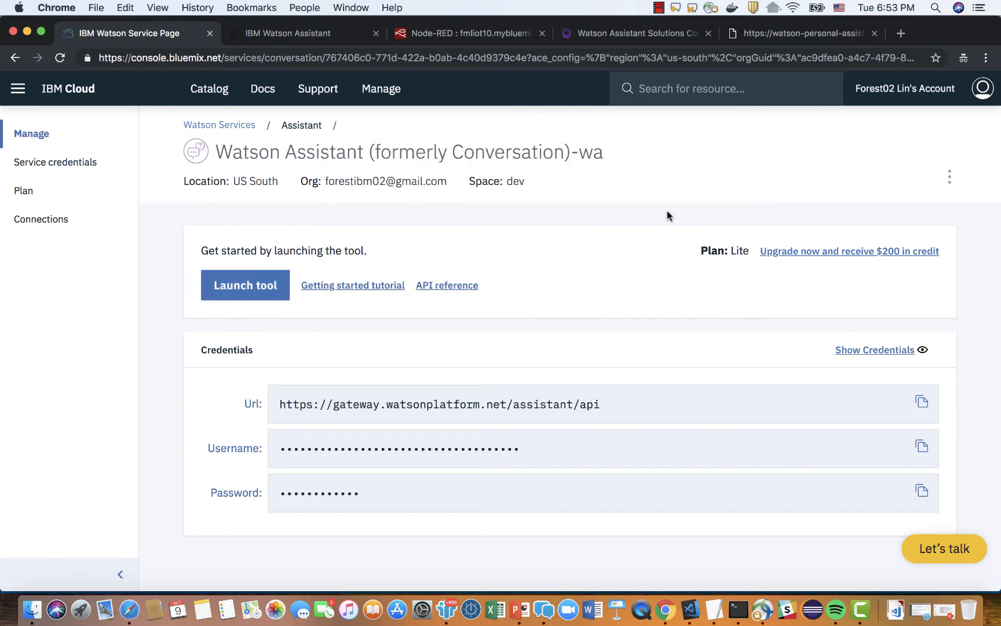
left_click(895, 351)
left_click_drag(516, 449, 285, 454)
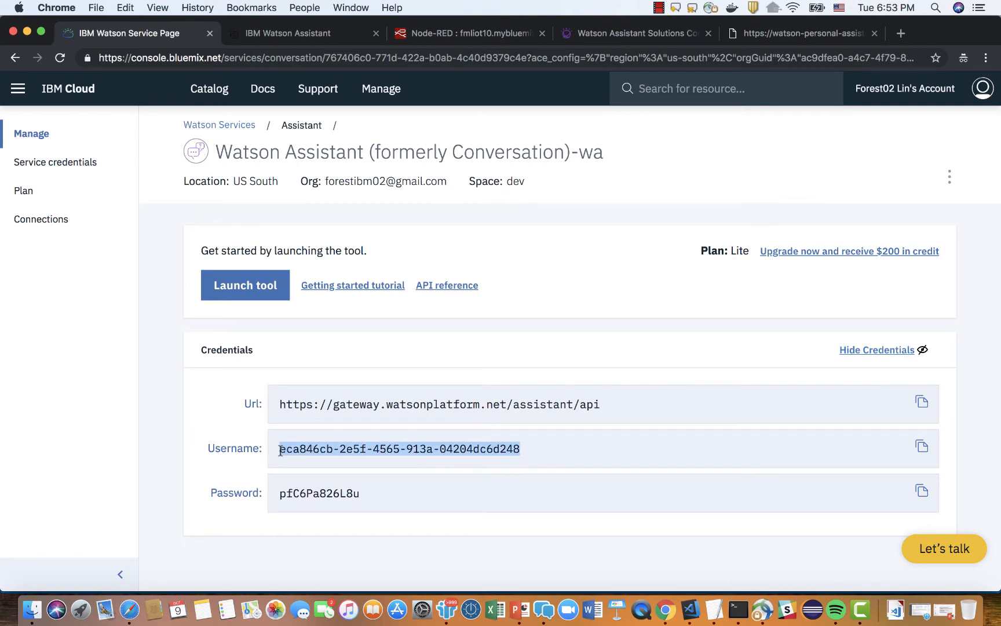
key("super+c")
Paste the copied service username into the WA Workspace node's Username field in Node-RED.
left_click(464, 33)
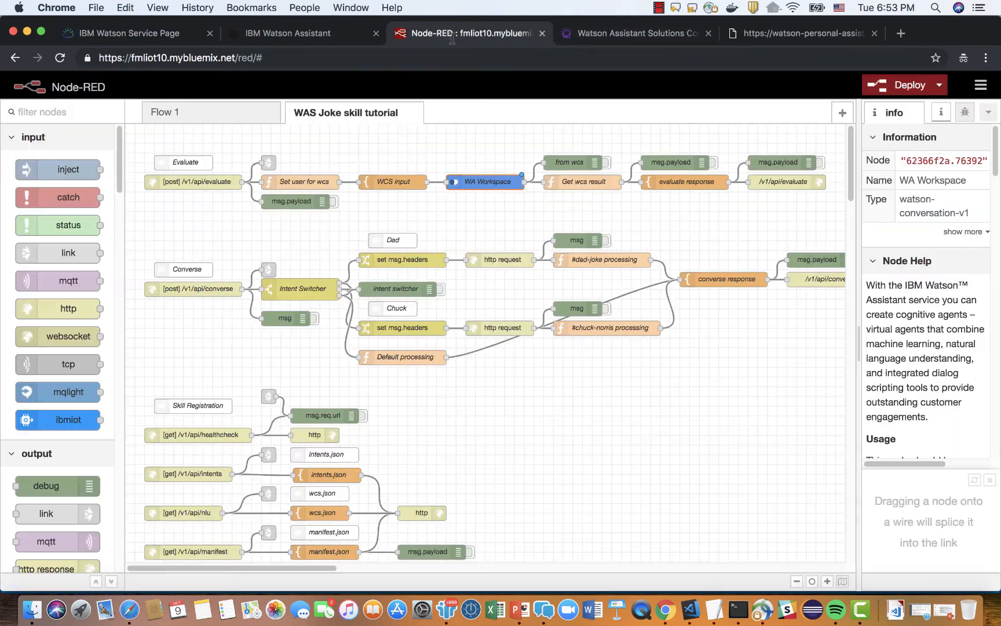
double_click(492, 181)
left_click(626, 242)
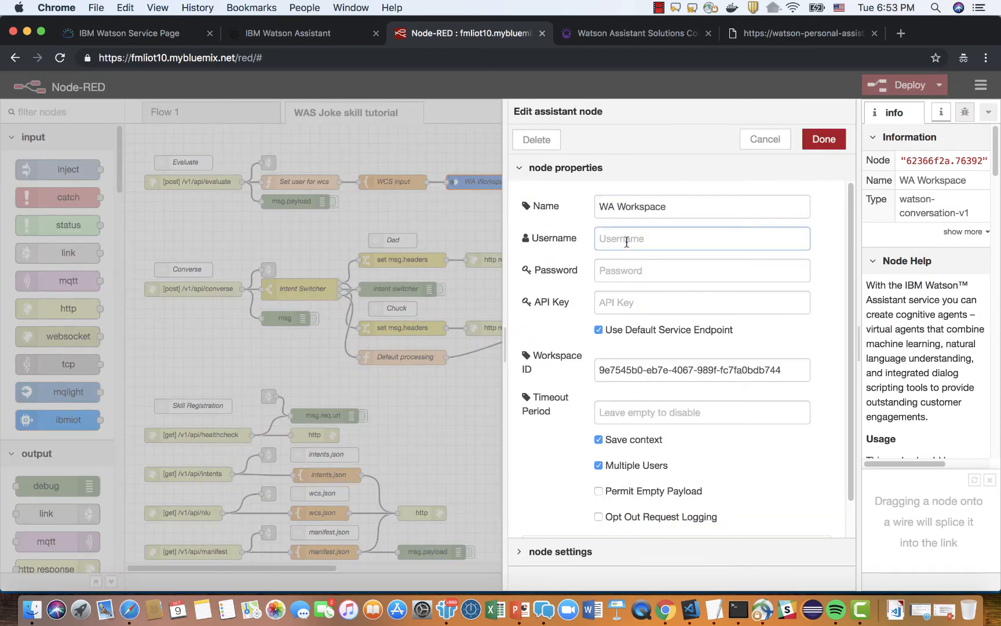
key("super+v")
Copy the service password from the IBM Cloud credentials into the WA Workspace node's Password field and save the node.
left_click(316, 36)
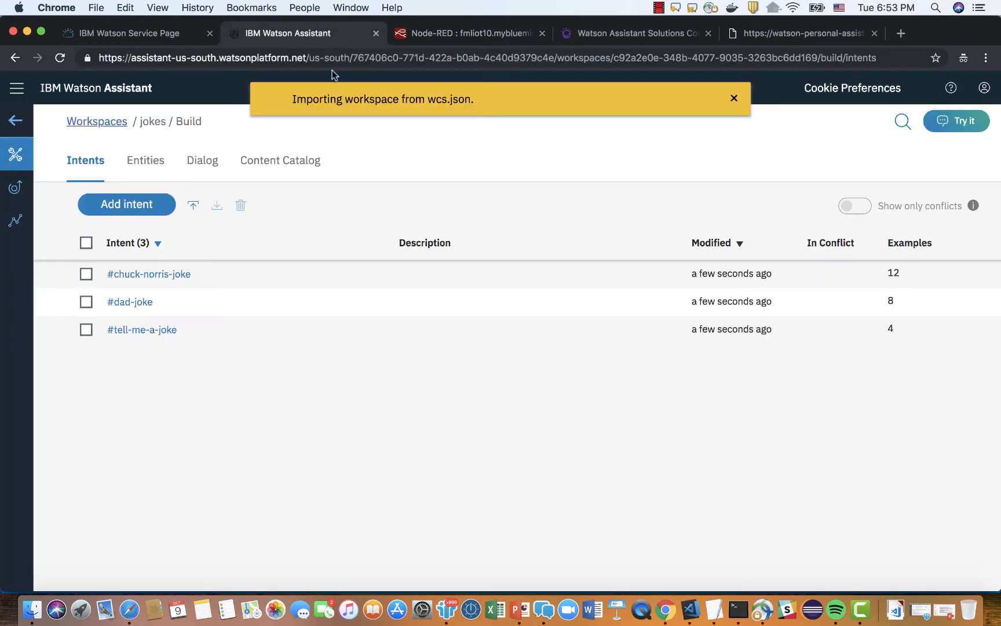
left_click(155, 36)
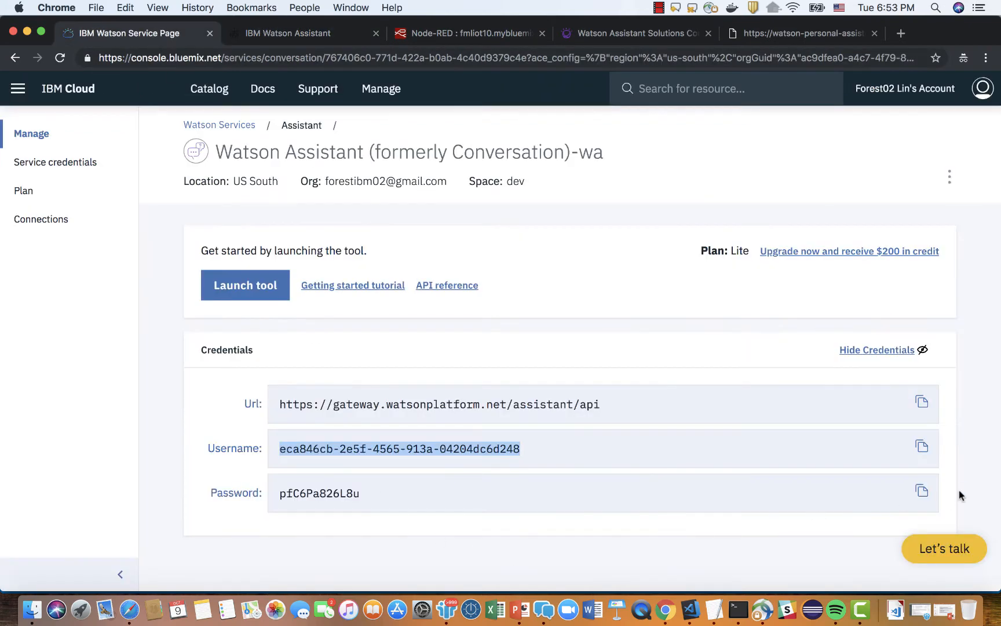
left_click(922, 491)
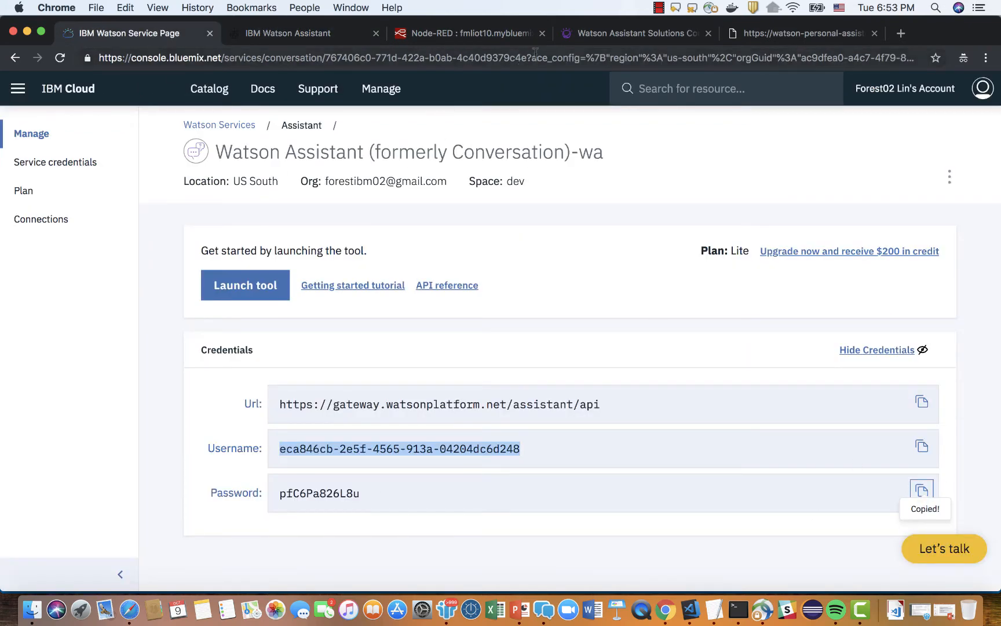
left_click(453, 38)
left_click(619, 270)
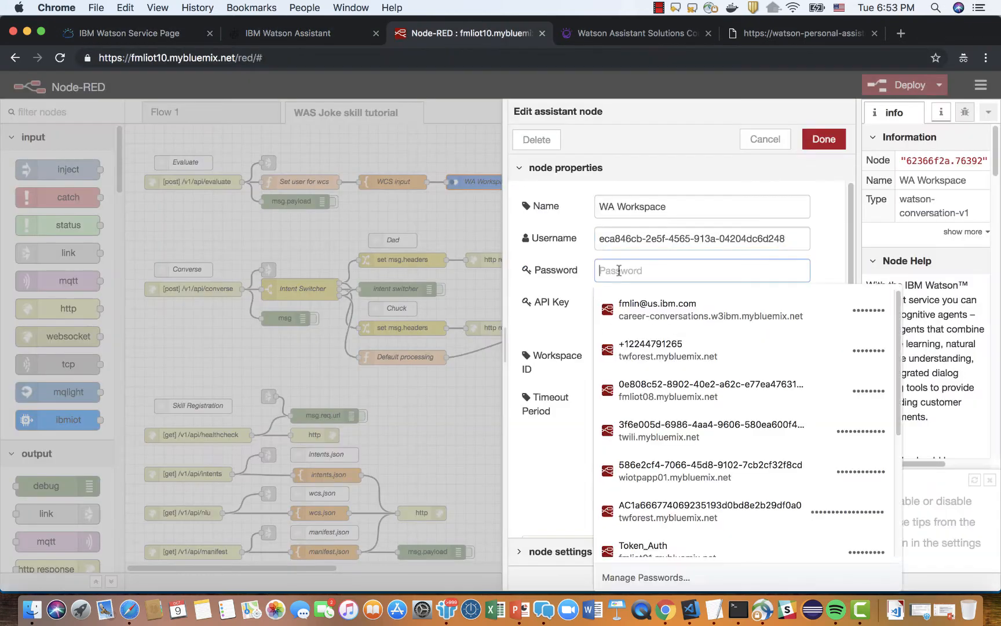
key("super+v")
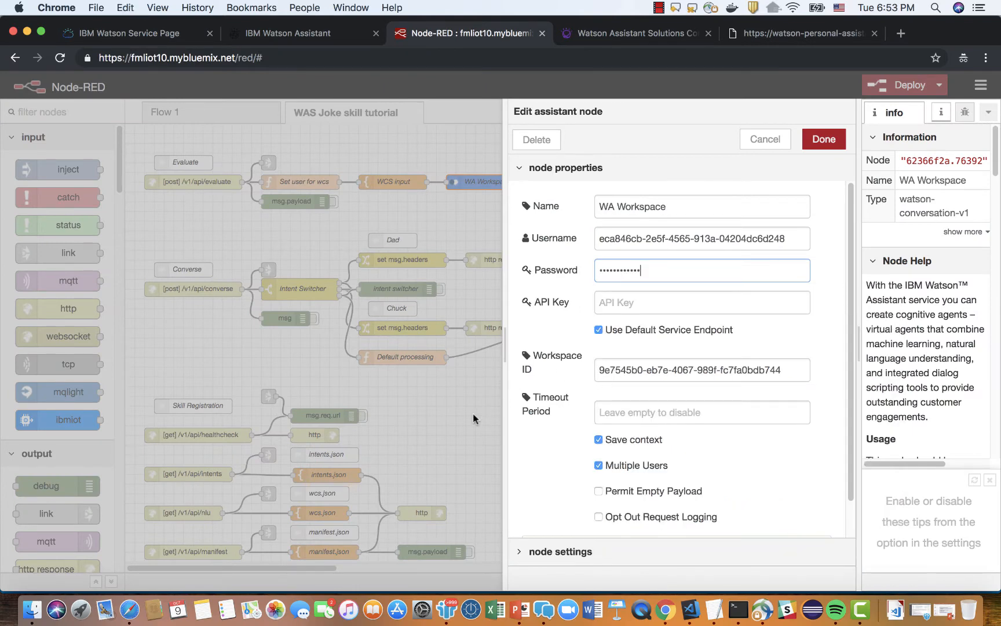
key("super+Return")
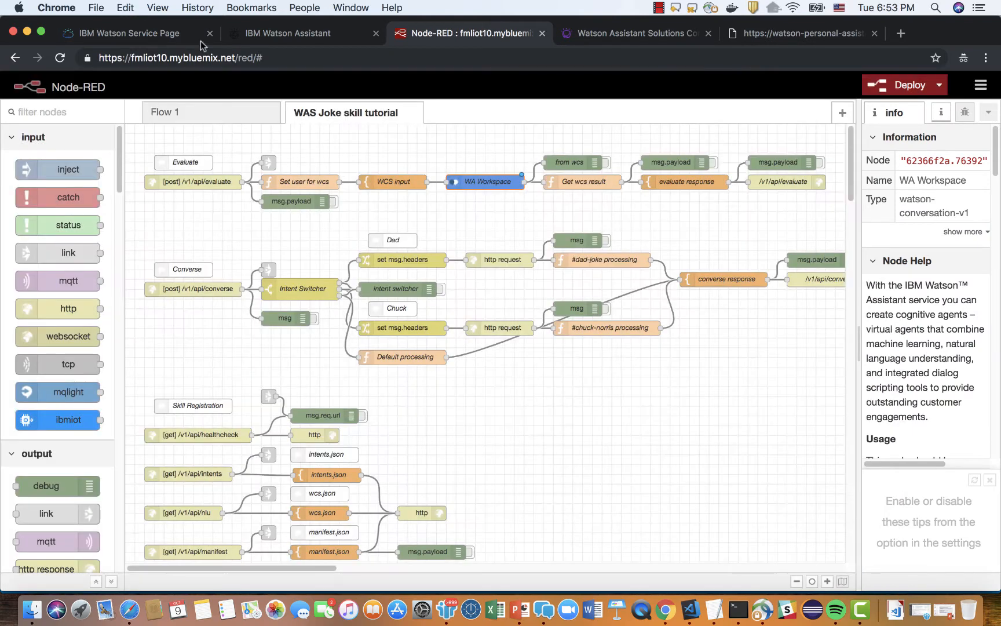
View the details of the jokes workspace in Watson Assistant and copy its workspace ID.
left_click(289, 35)
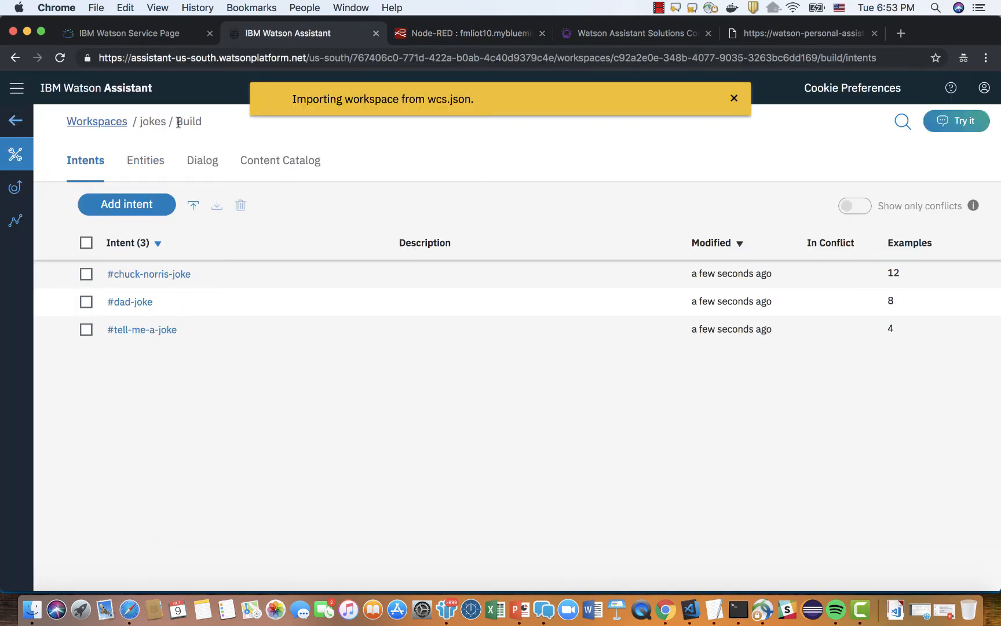
left_click(102, 123)
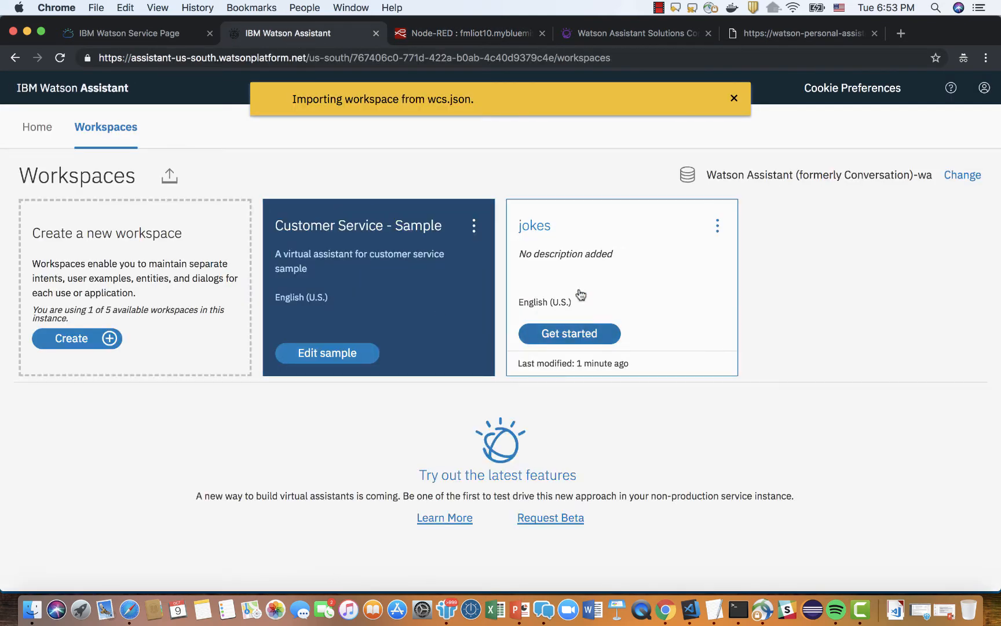
left_click(717, 227)
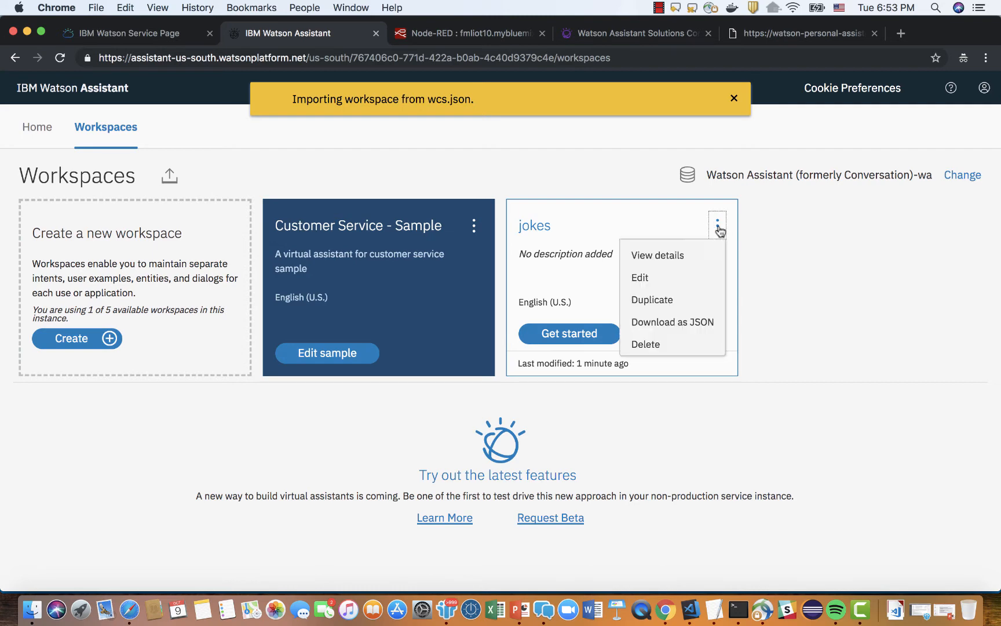
left_click(695, 255)
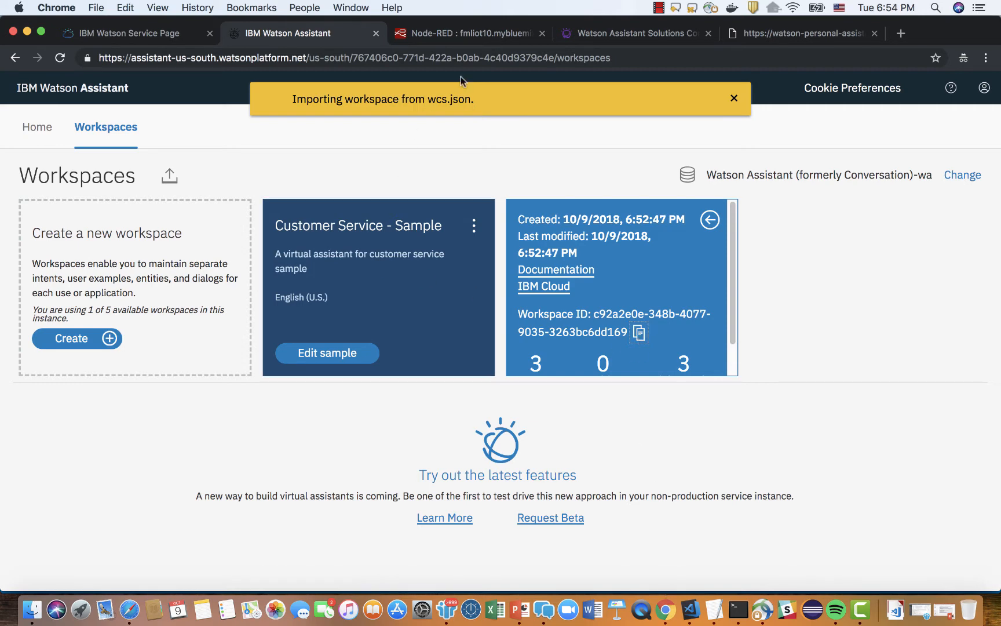
Replace the WA Workspace node's workspace ID in Node-RED with the copied jokes workspace ID and save the node.
left_click(464, 33)
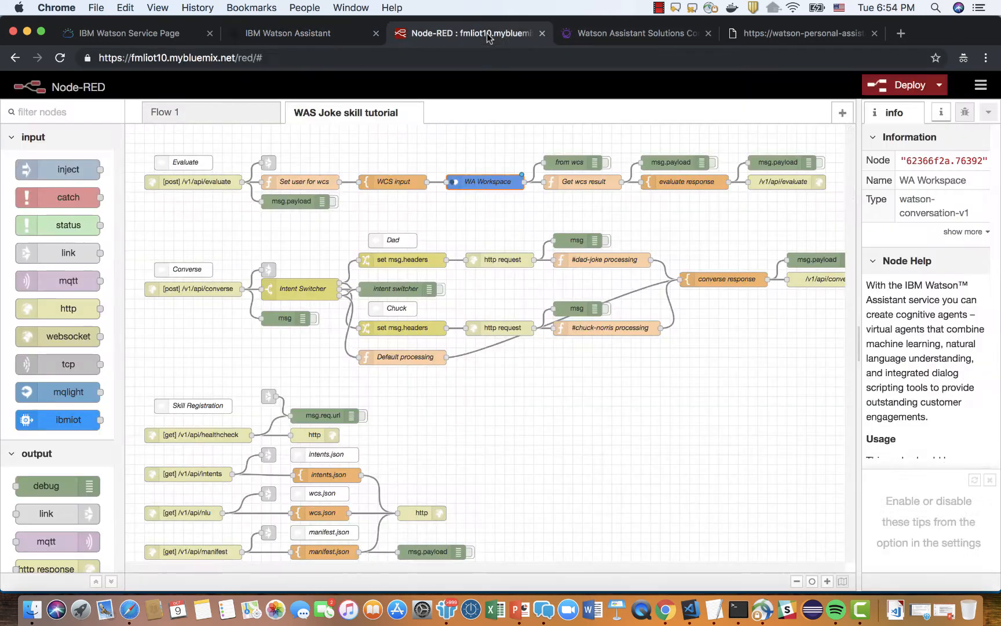
double_click(493, 181)
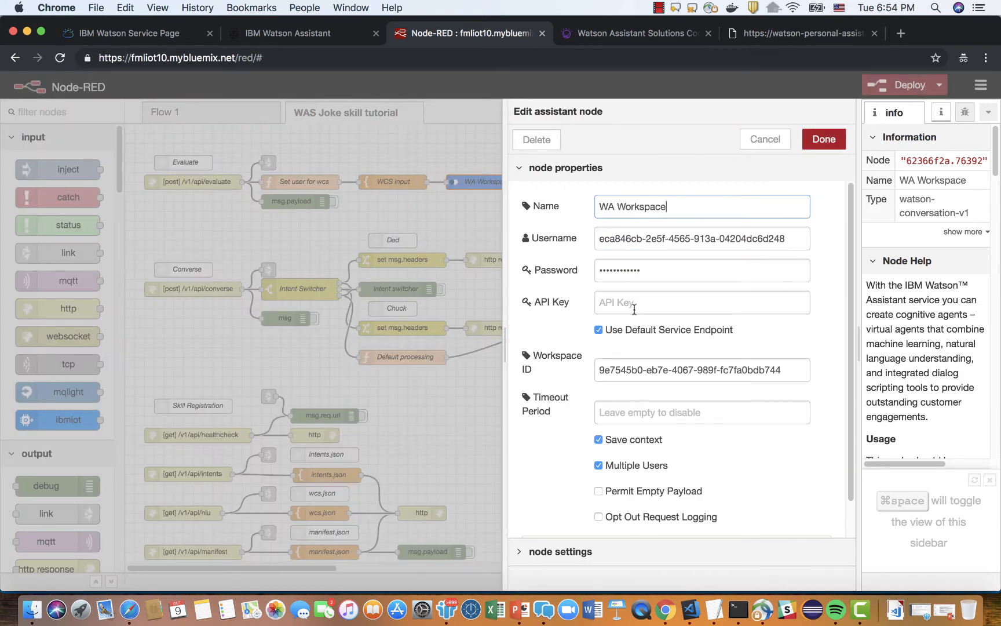
left_click_drag(782, 371, 600, 370)
key("super+v")
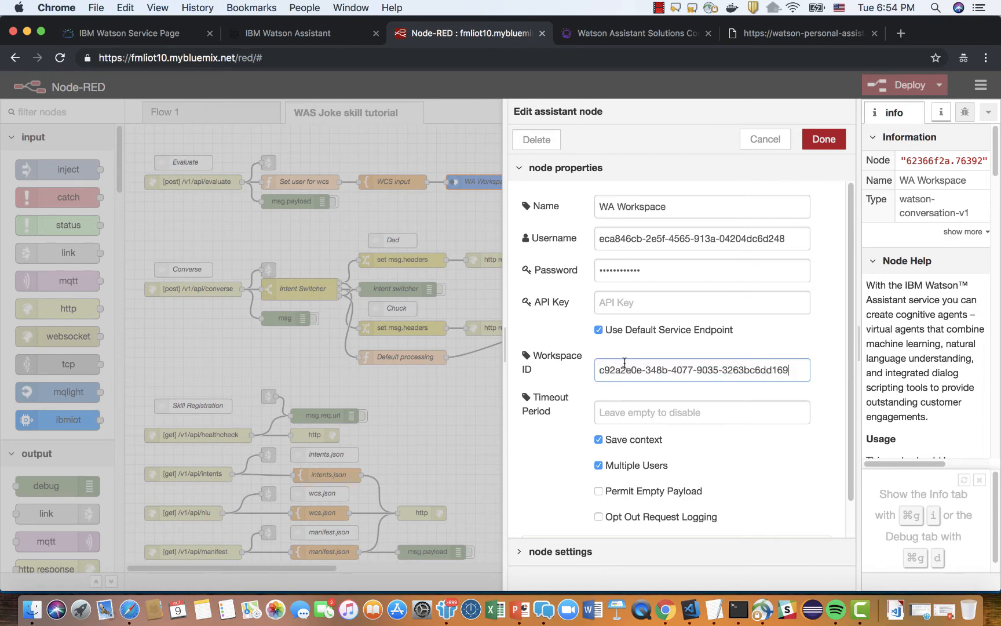
left_click(824, 139)
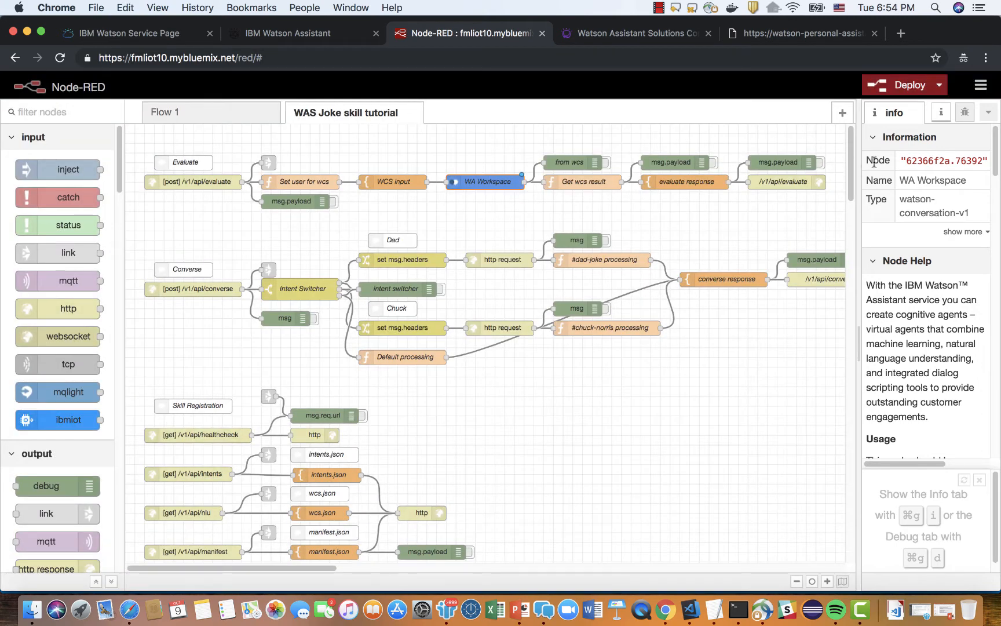
Show the Node-RED debug messages and widen the sidebar that holds them.
left_click(965, 111)
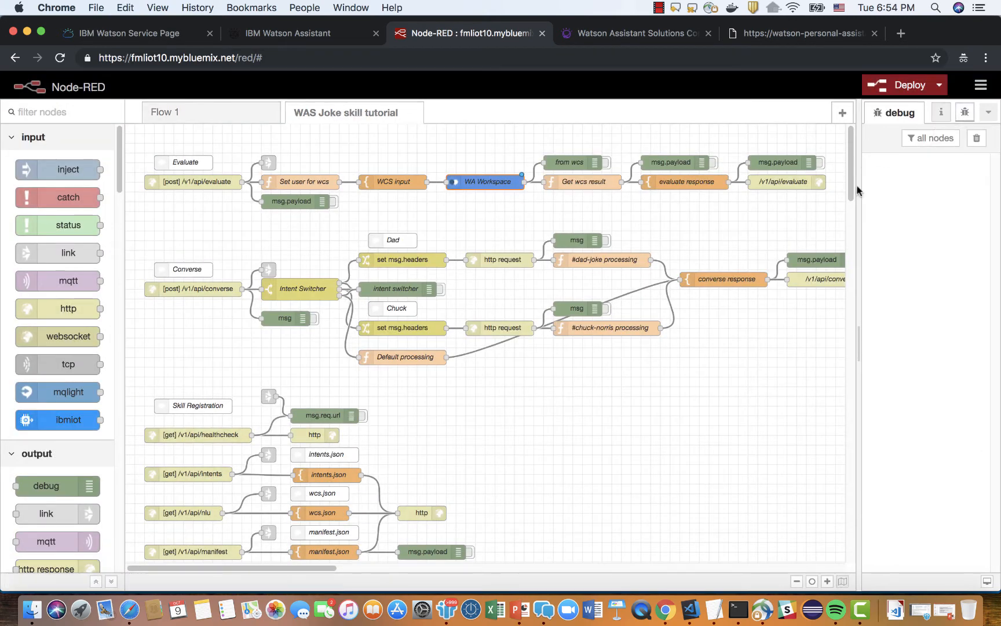
scroll(816, 196, "down", 1)
left_click_drag(859, 206, 803, 208)
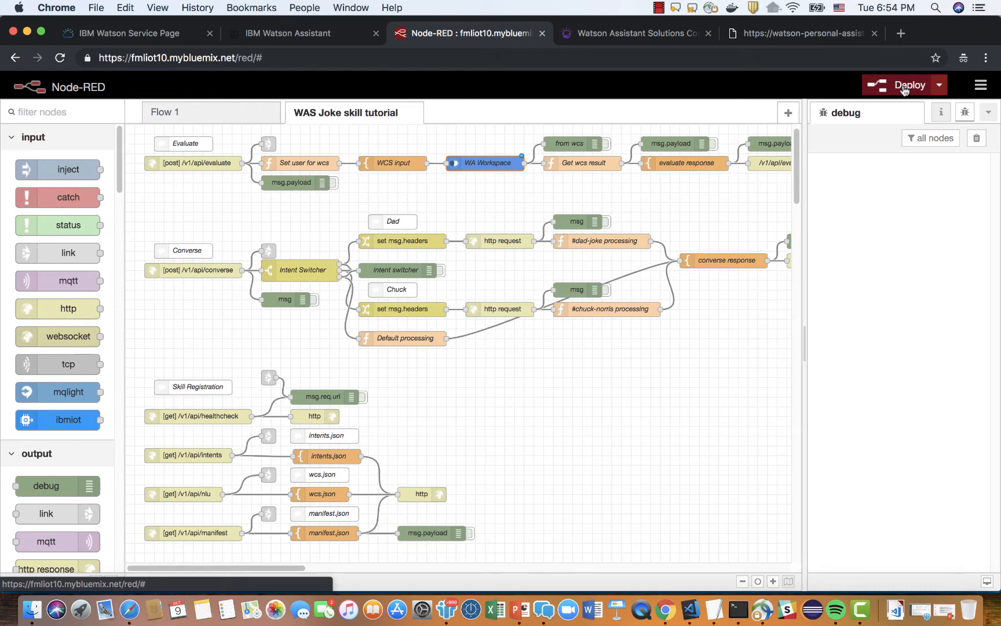
Deploy the joke skill flow, and review the skill and skillset configuration instructions on the WAS_Enablement slide in PowerPoint.
left_click(904, 90)
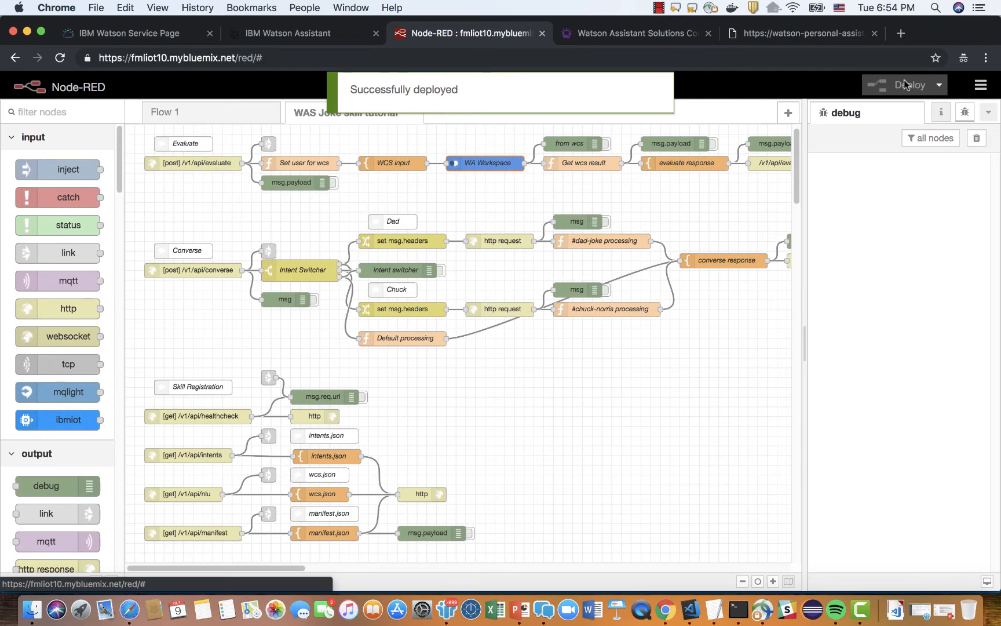
left_click(523, 609)
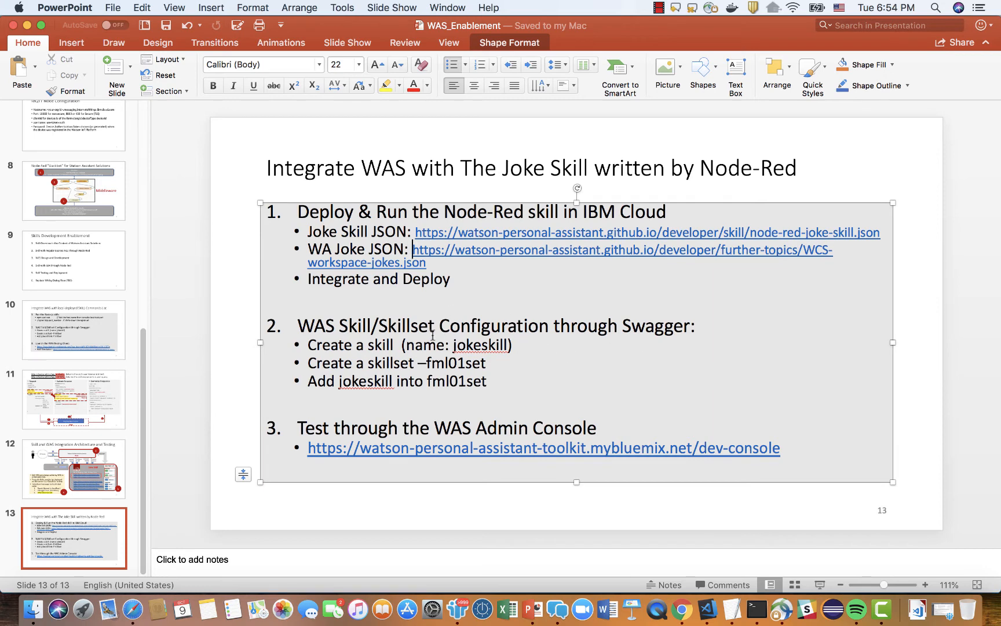
left_click_drag(450, 326, 501, 329)
left_click(325, 328)
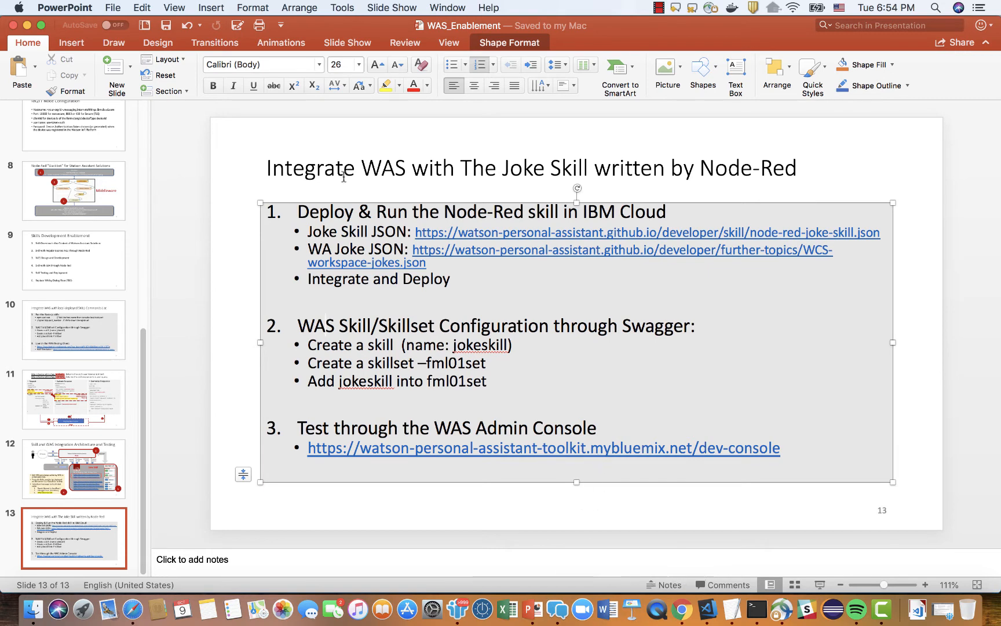
Switch to Chrome and open the Conversation API Swagger documentation from the Watson Assistant Solutions console.
left_click(682, 608)
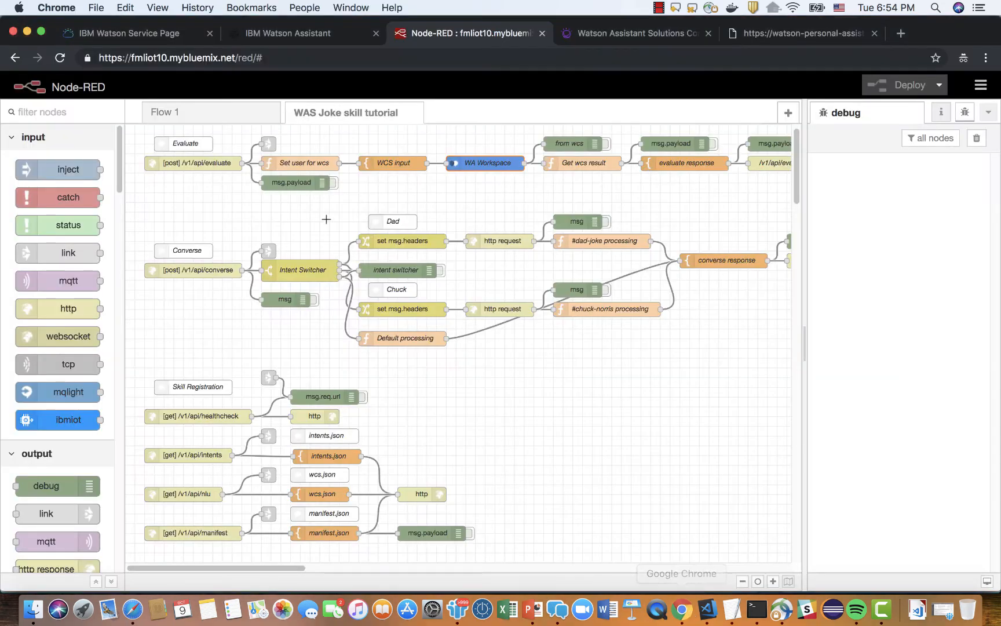
left_click(638, 33)
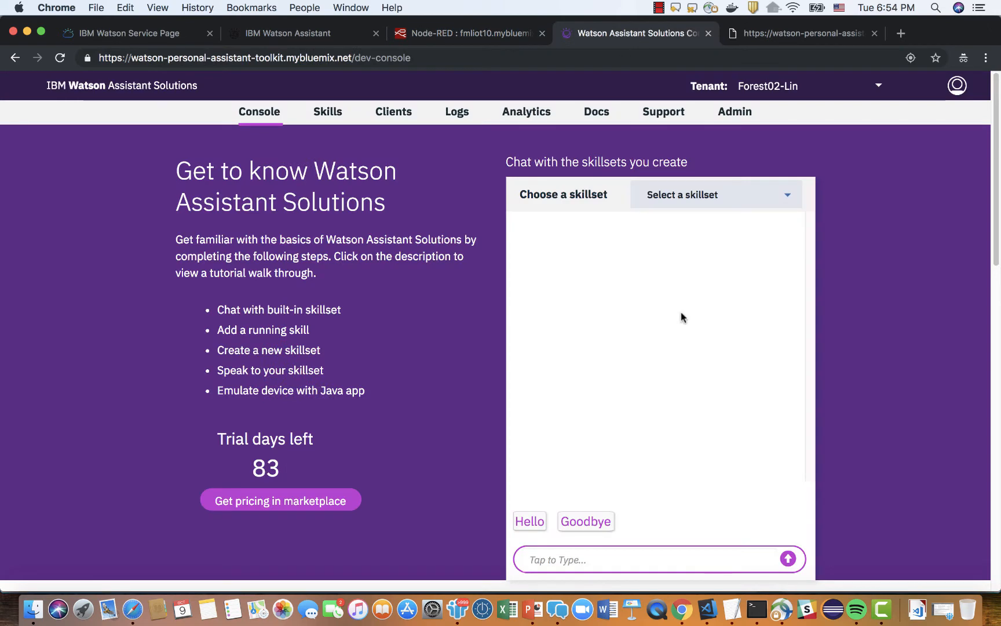
scroll(682, 317, "down", 10)
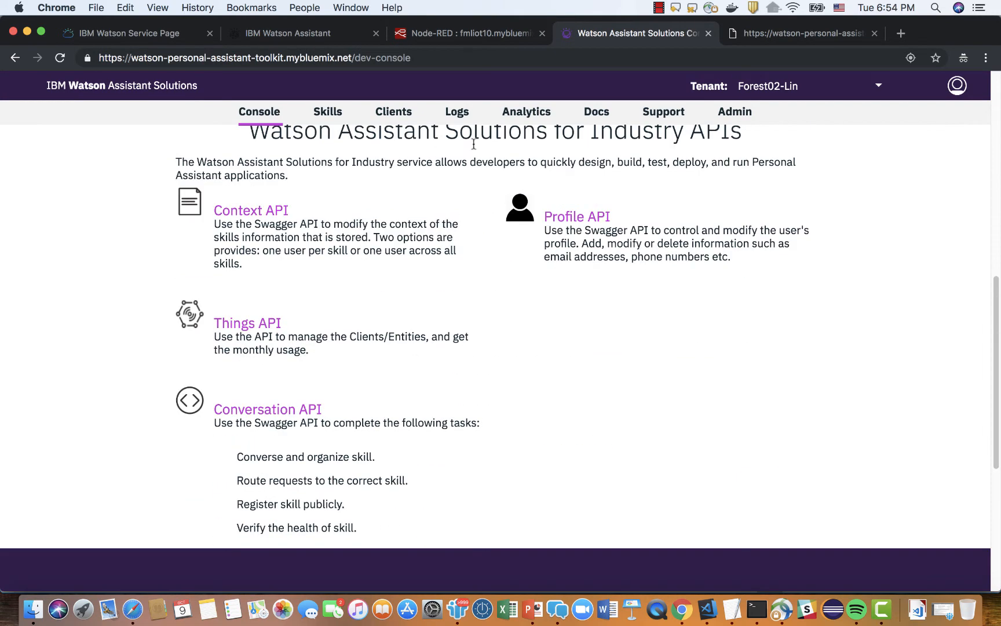
left_click(268, 410)
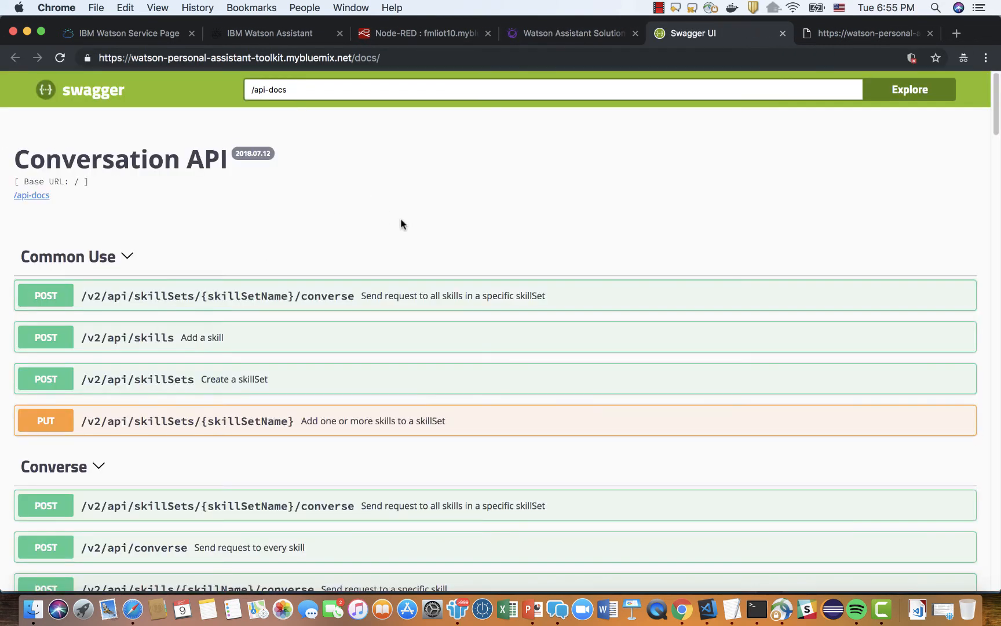
scroll(402, 224, "down", 5)
scroll(400, 225, "up", 3)
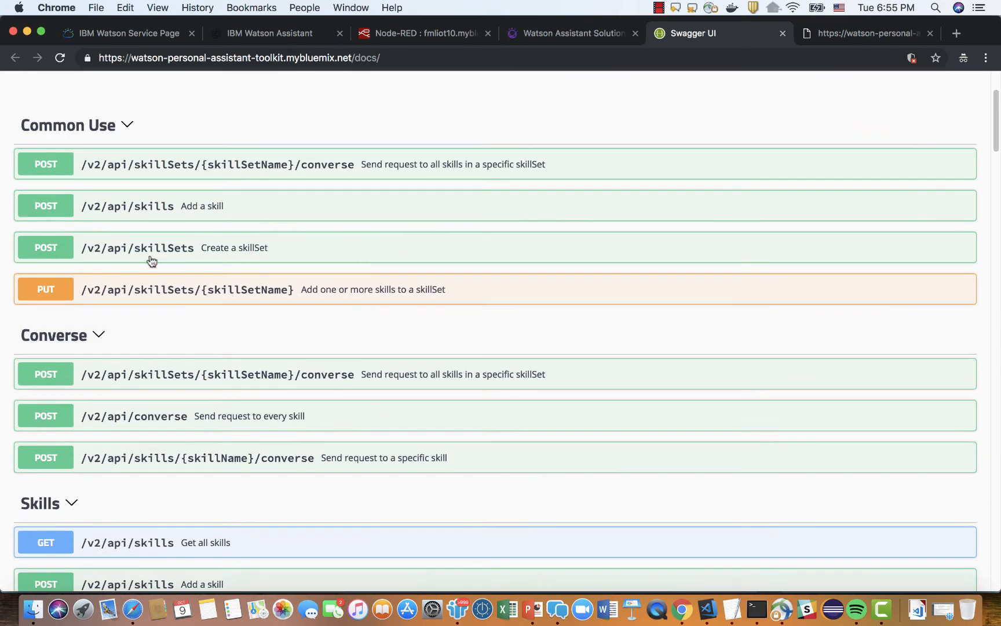
Expand the POST /v2/api/skills operation for adding a skill and make its request body editable.
left_click(67, 209)
scroll(530, 365, "down", 4)
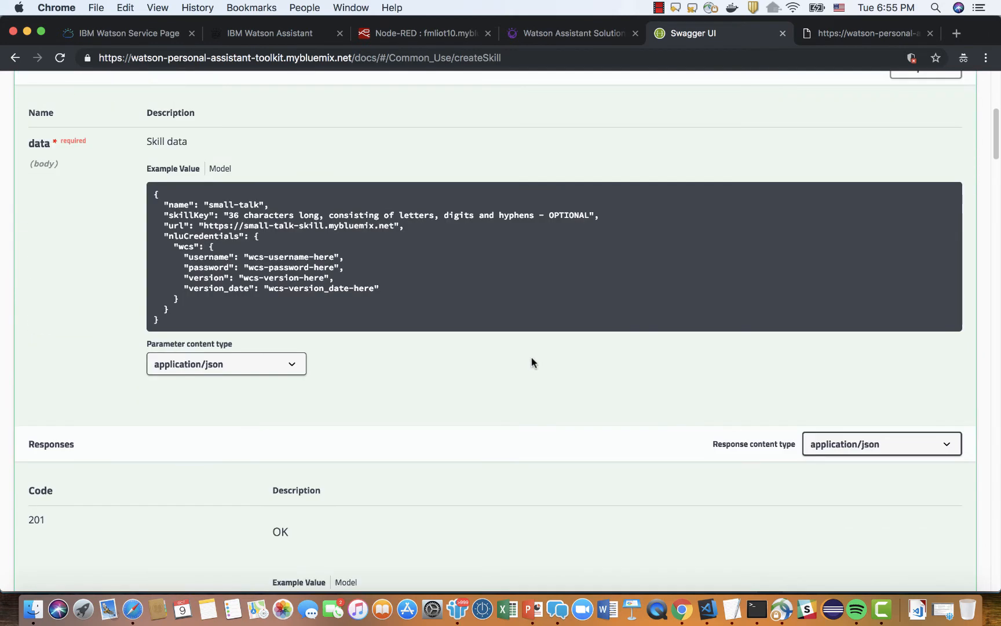
scroll(579, 353, "up", 4)
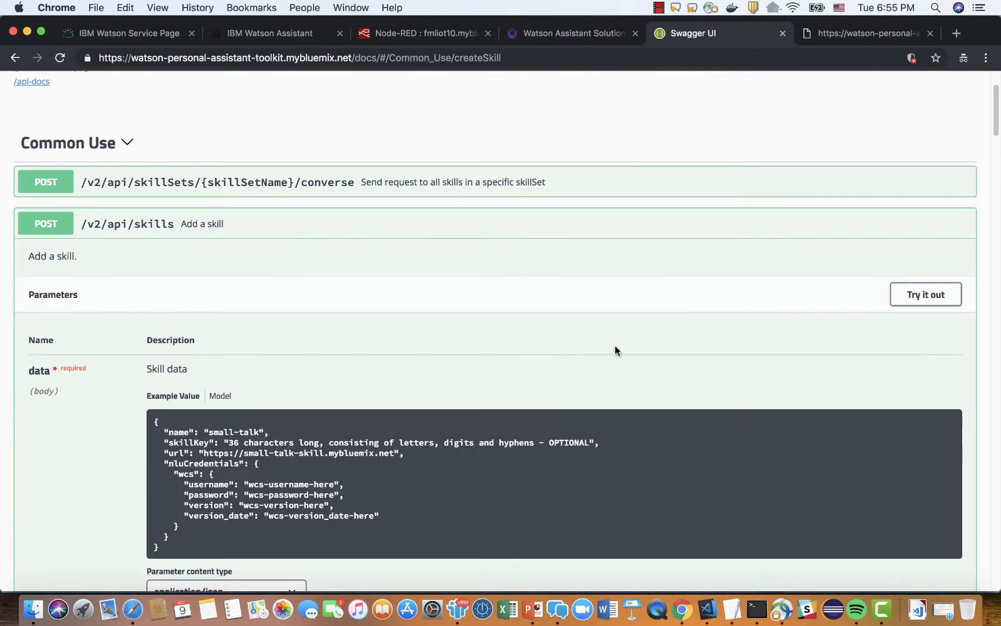
left_click(921, 297)
scroll(717, 371, "down", 5)
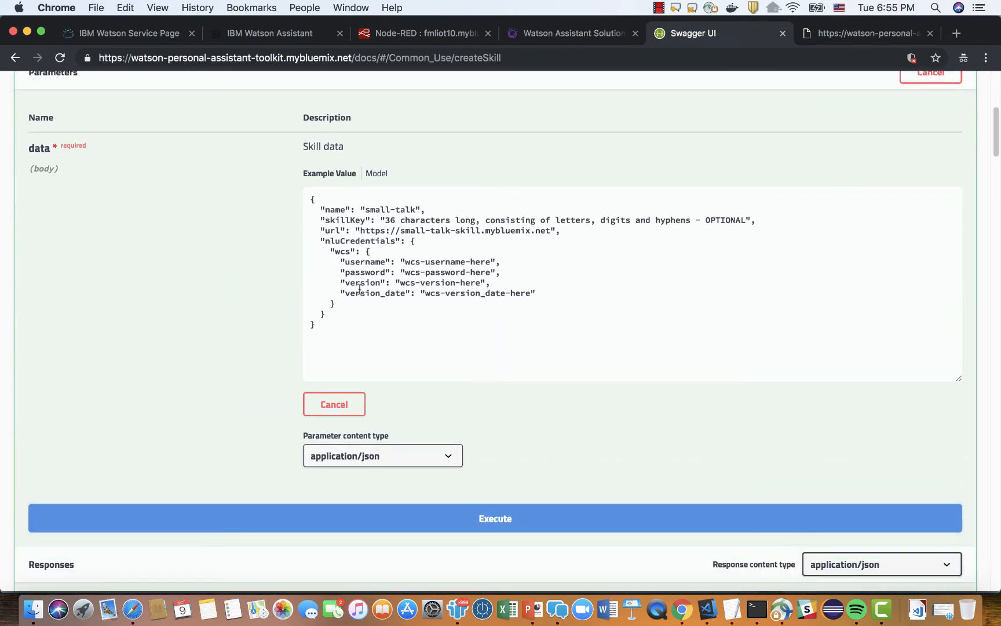
Delete the skillKey line and the whole nluCredentials block from the skill data JSON.
left_click(316, 230)
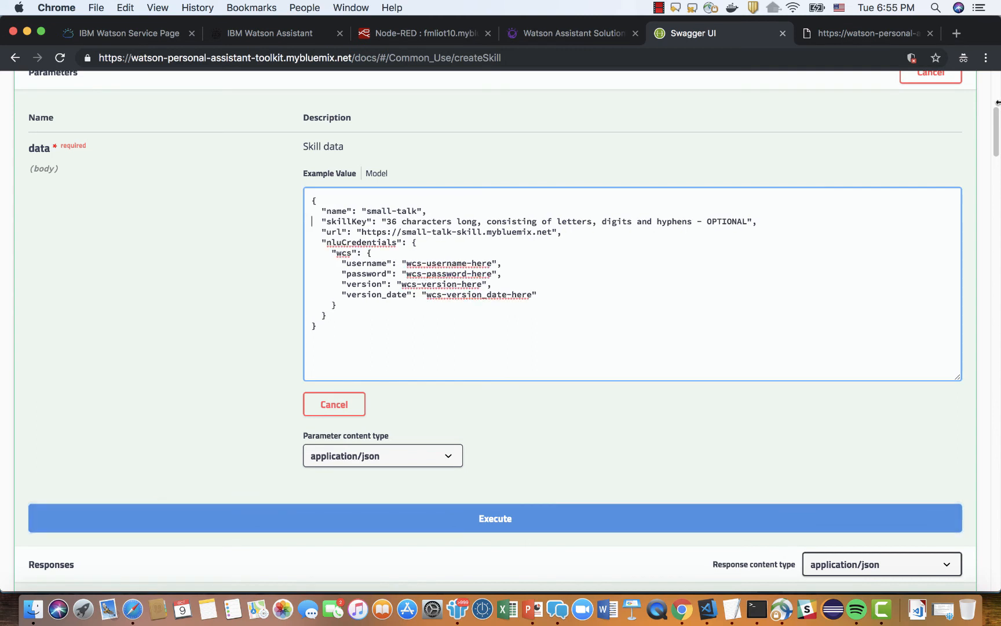
triple_click(313, 222)
key("BackSpace")
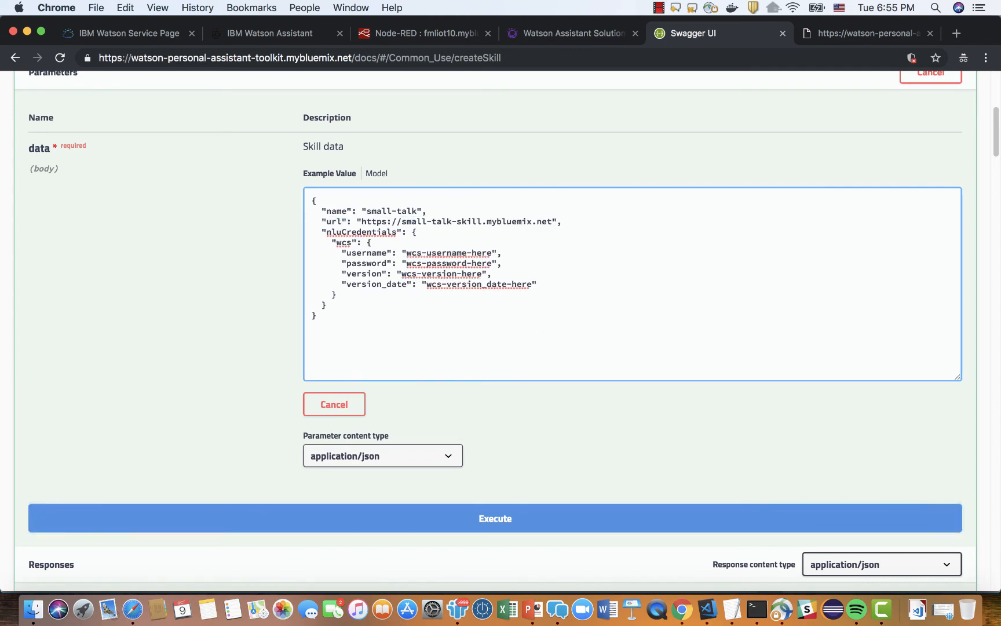
left_click_drag(313, 230, 312, 315)
key("BackSpace")
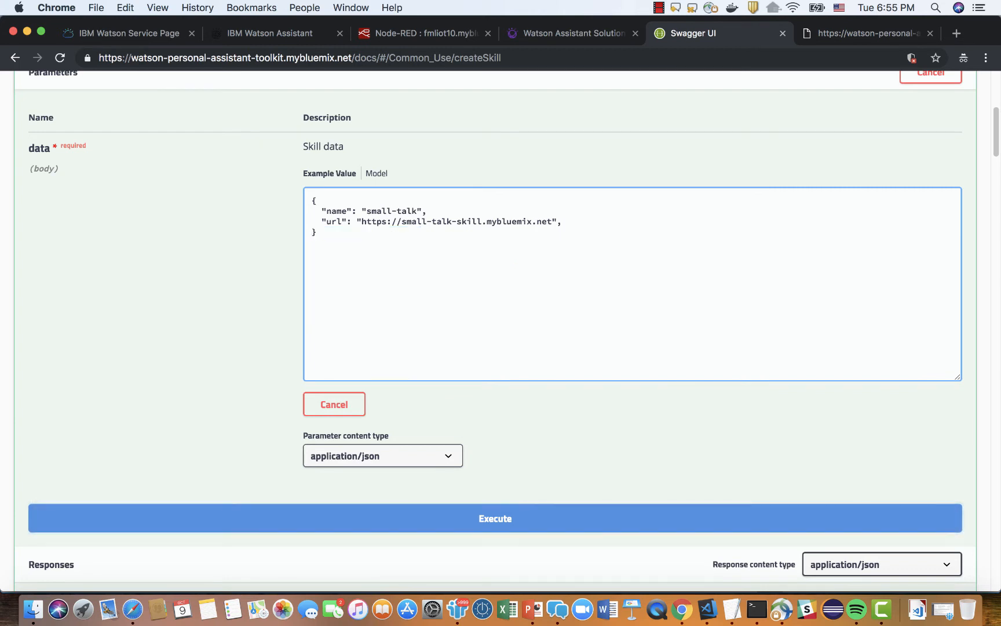
Set the skill's name in the JSON to "joke-skill".
left_click(422, 210)
left_click_drag(397, 211, 367, 211)
type("joke-ski")
left_click(423, 36)
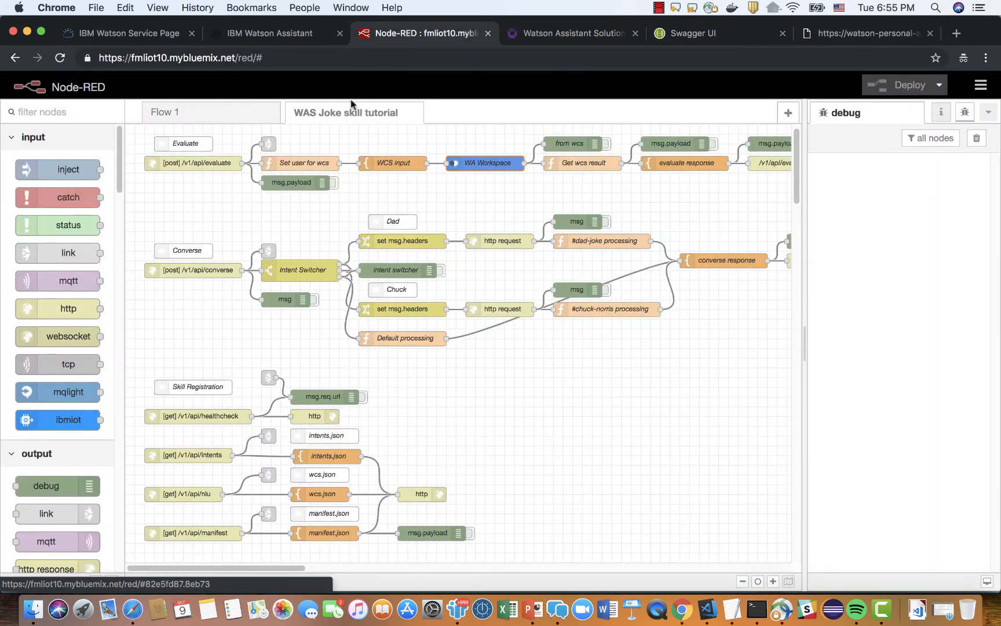
left_click(301, 58)
key("super+c")
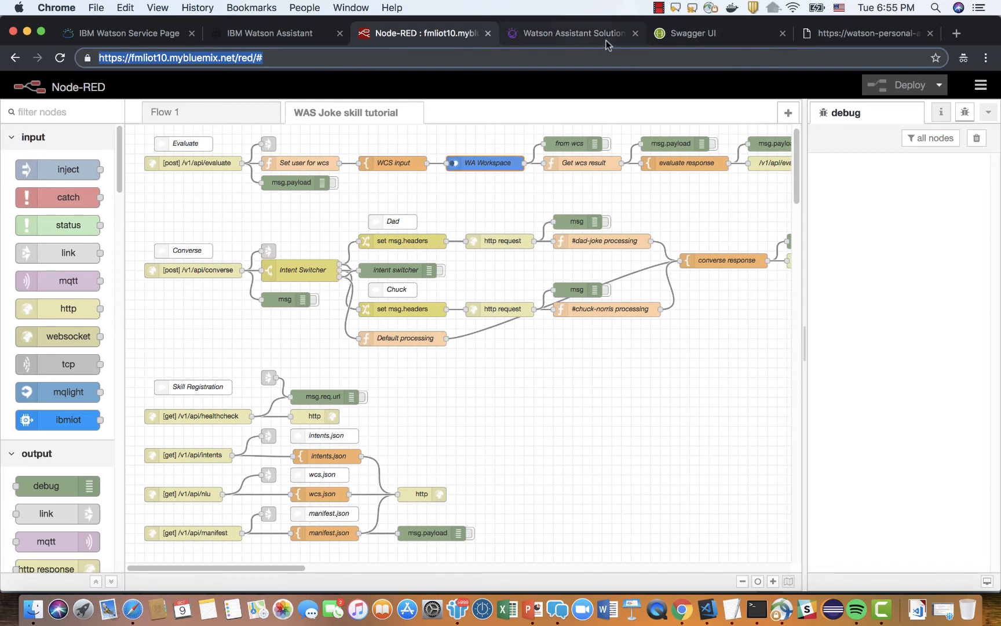
left_click(749, 38)
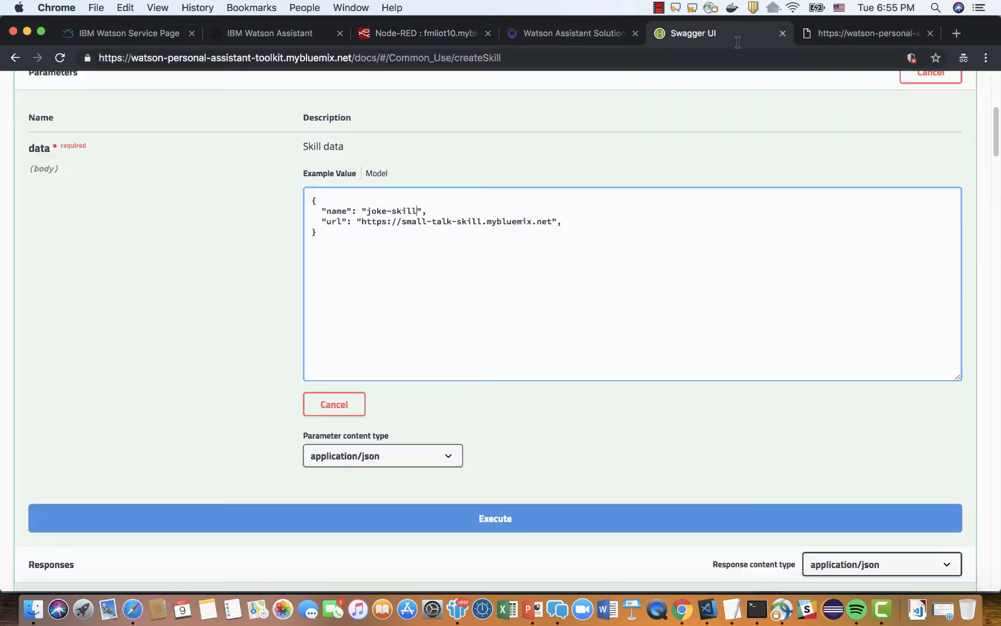
left_click(361, 223)
key("super+shift+Right")
key("shift+Left")
key("shift+Left")
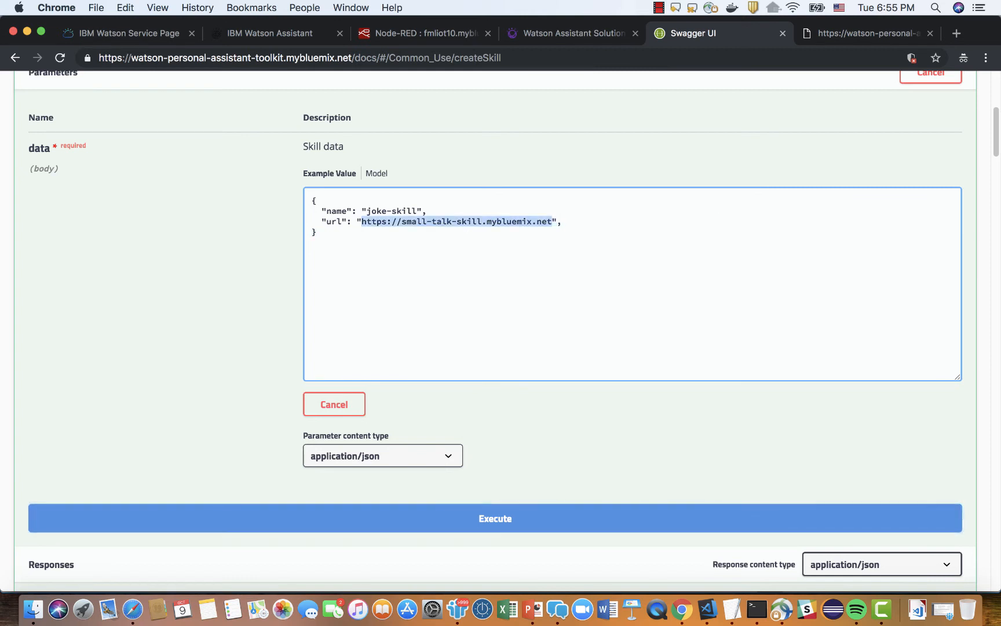
key("super+v")
key("BackSpace")
key("BackSpace")
key("BackSpace")
key("BackSpace")
key("BackSpace")
key("BackSpace")
key("BackSpace")
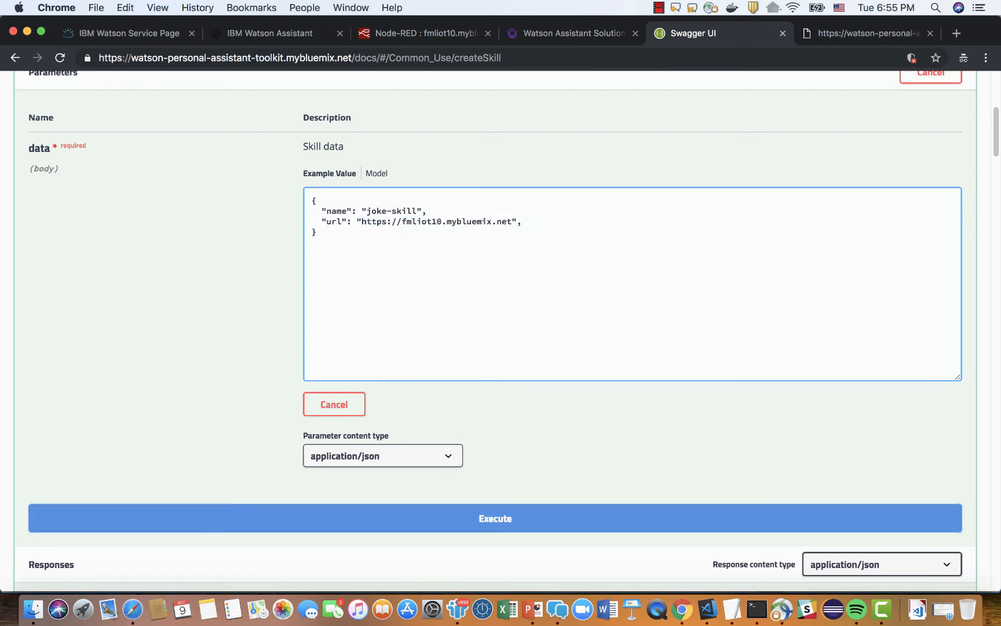
Remove the trailing comma after the url value, execute the Add a skill request and review the server response.
key("Right")
key("Right")
left_click(523, 521)
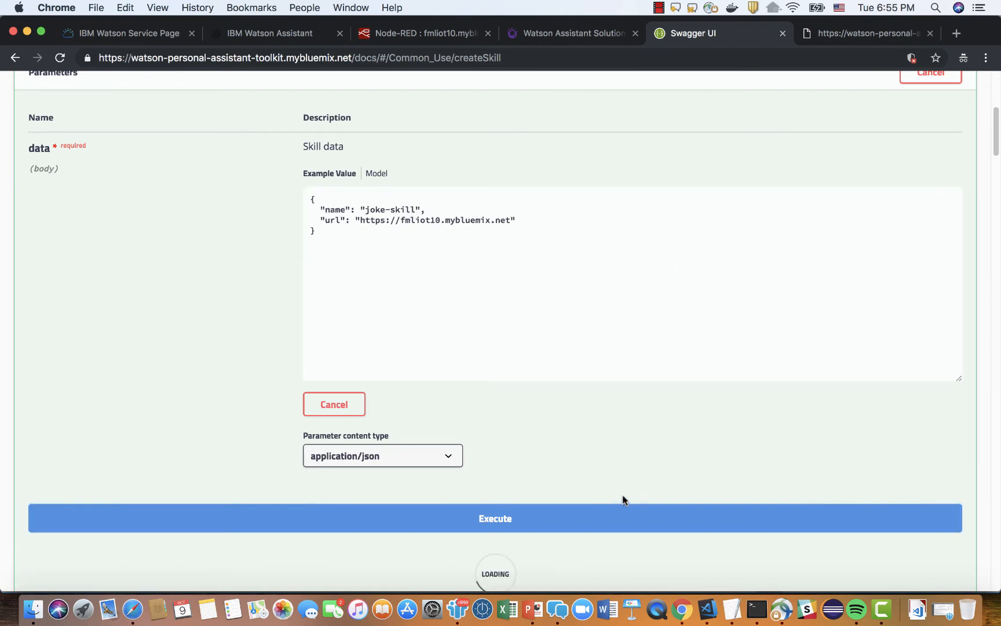
scroll(623, 499, "down", 5)
scroll(623, 499, "down", 3)
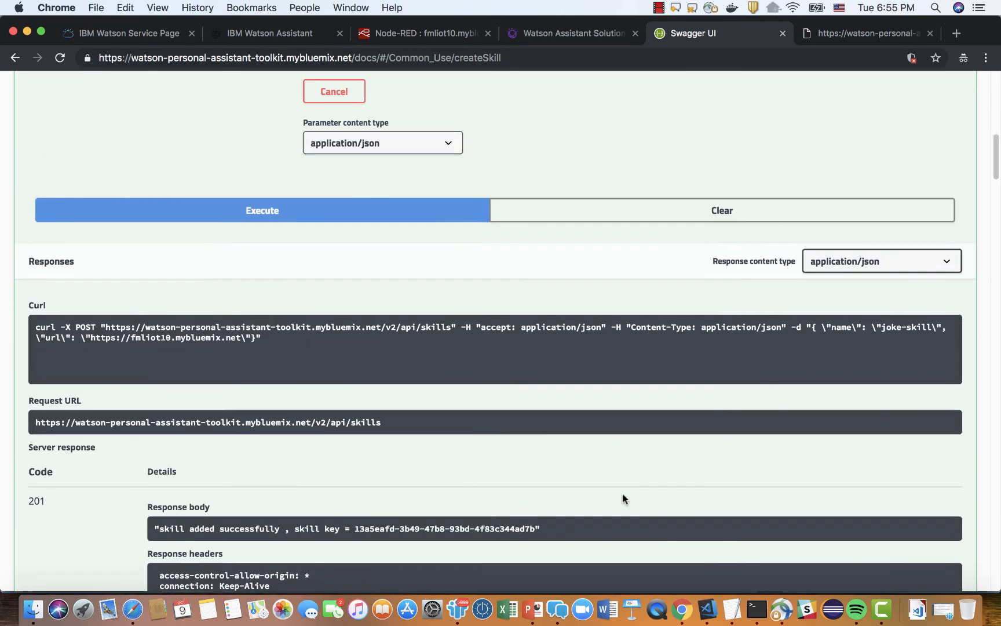
scroll(623, 498, "down", 4)
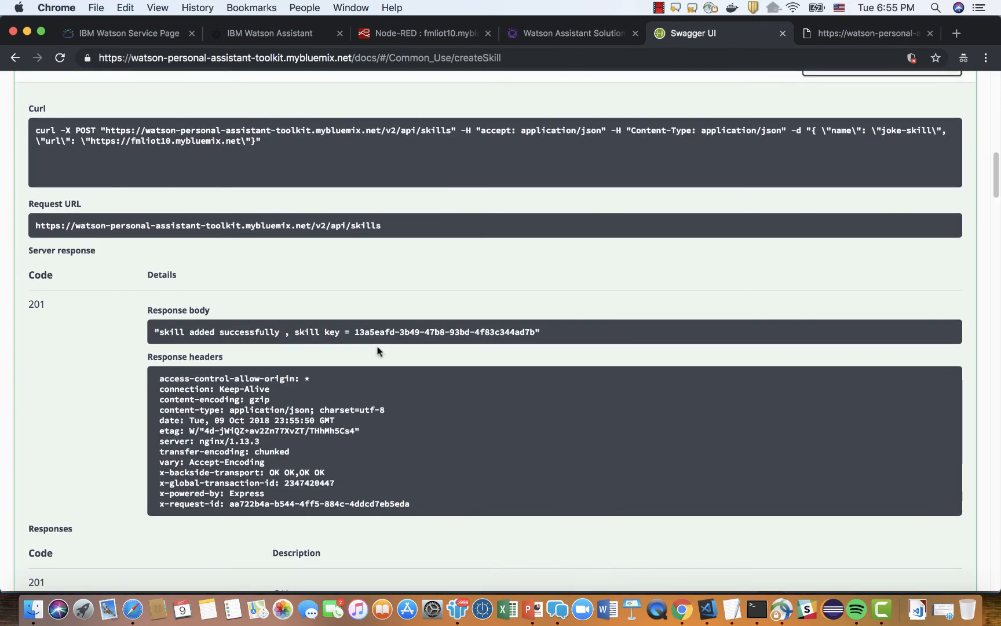
scroll(432, 350, "up", 10)
scroll(432, 350, "up", 8)
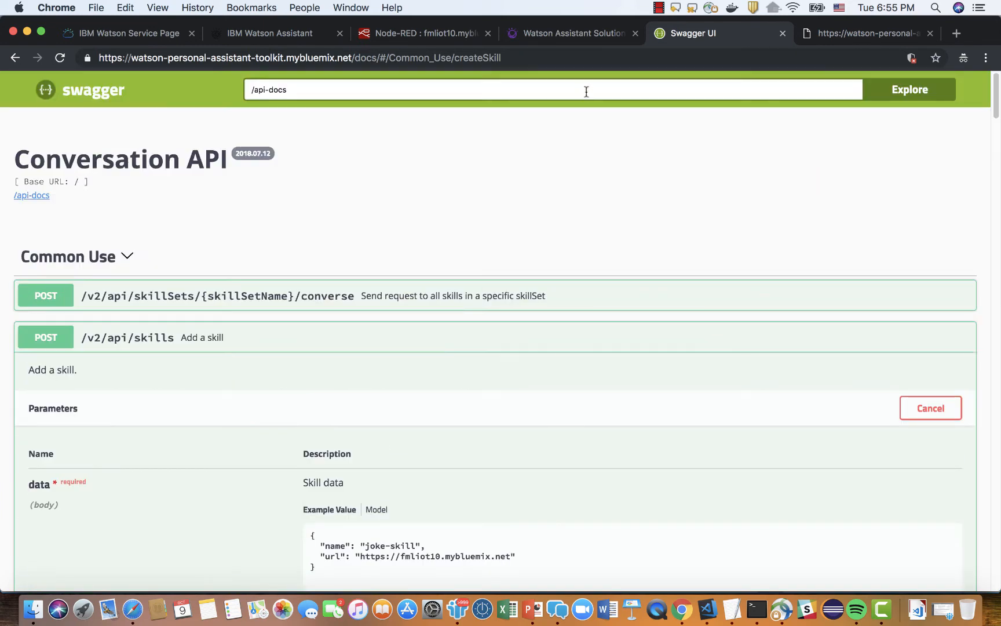
Open the skills list in the Watson Assistant Solutions console and reload it to look for joke-skill.
left_click(583, 35)
scroll(658, 321, "up", 10)
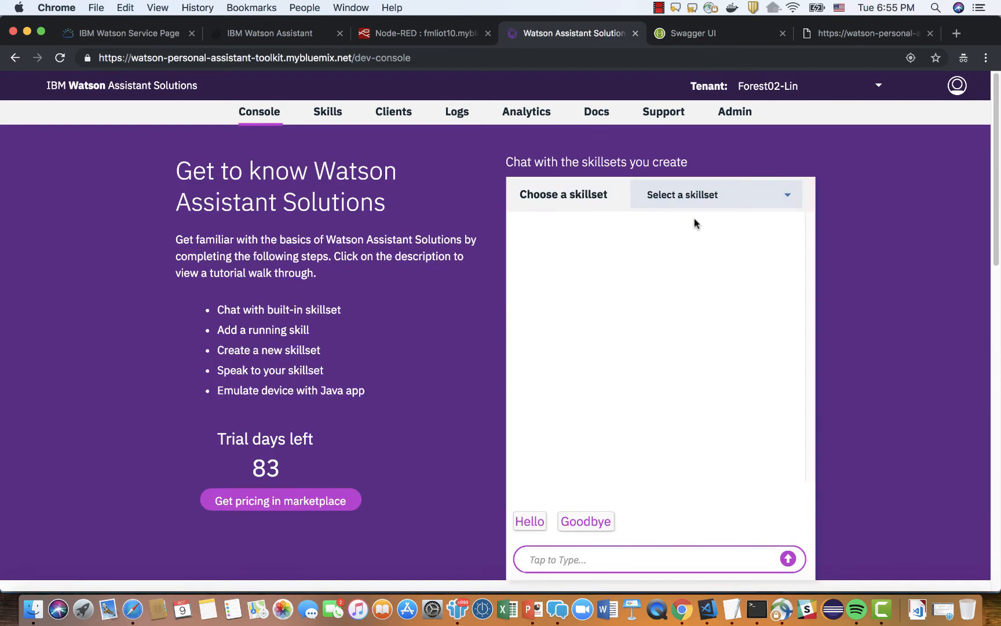
left_click(786, 197)
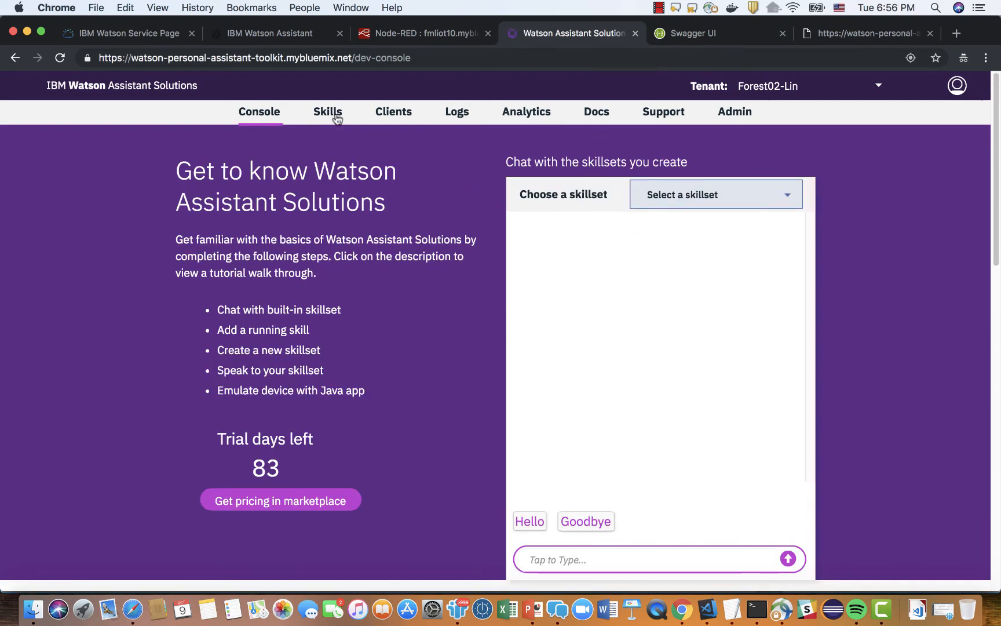
left_click(332, 113)
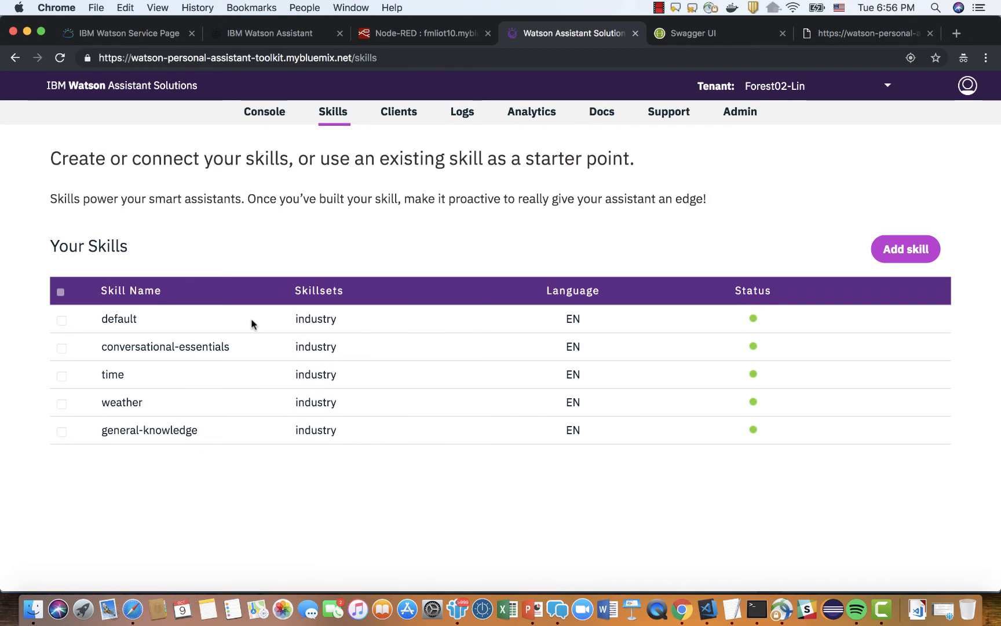
left_click(63, 61)
left_click(60, 58)
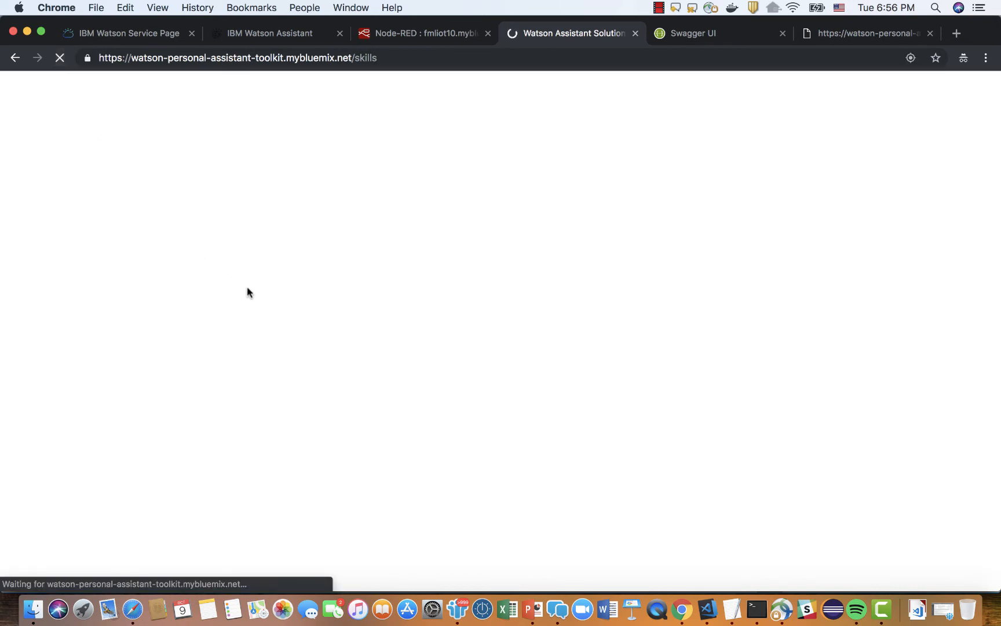
scroll(695, 437, "down", 1)
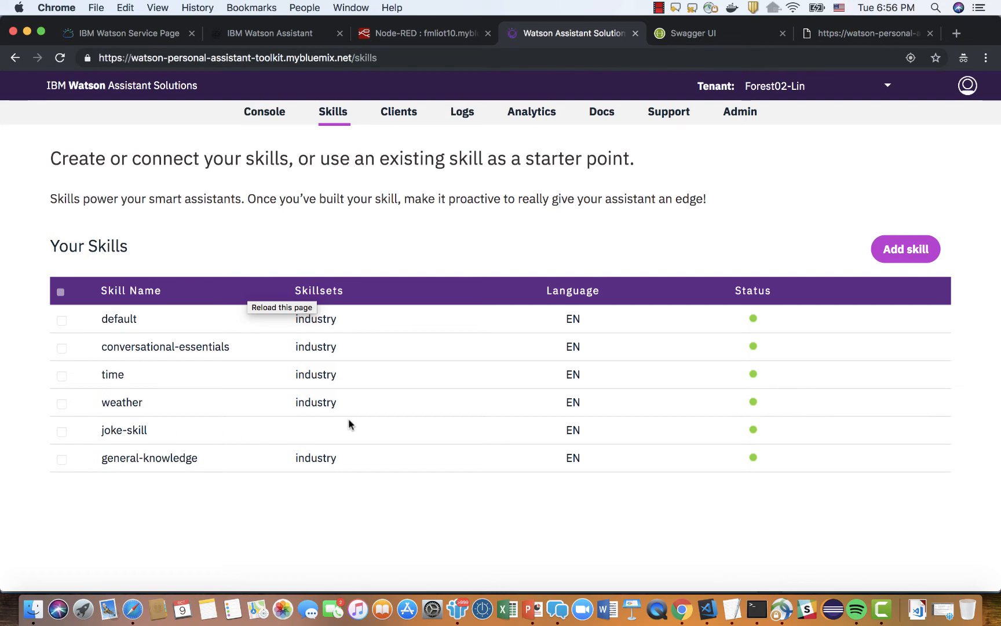
Choose the fml01set skillset in the console's chat to check its skills, and reload the console page.
left_click(278, 115)
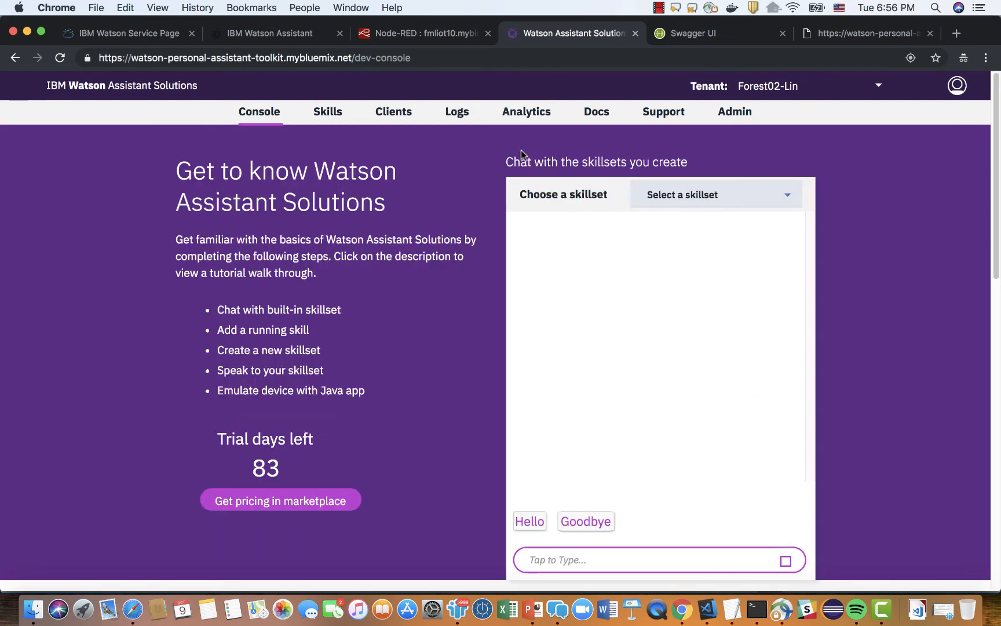
left_click(791, 197)
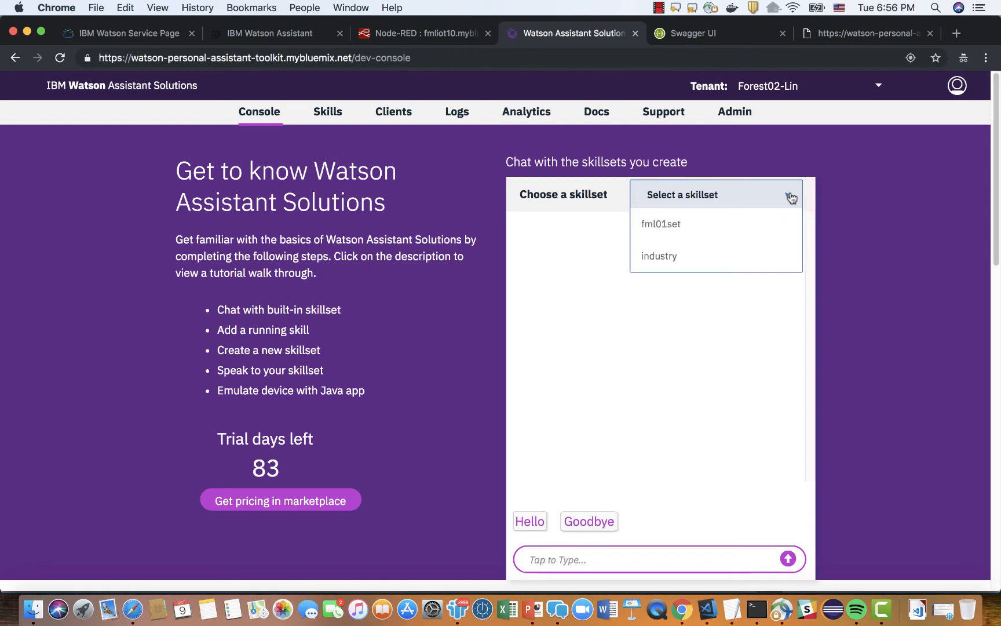
left_click(674, 226)
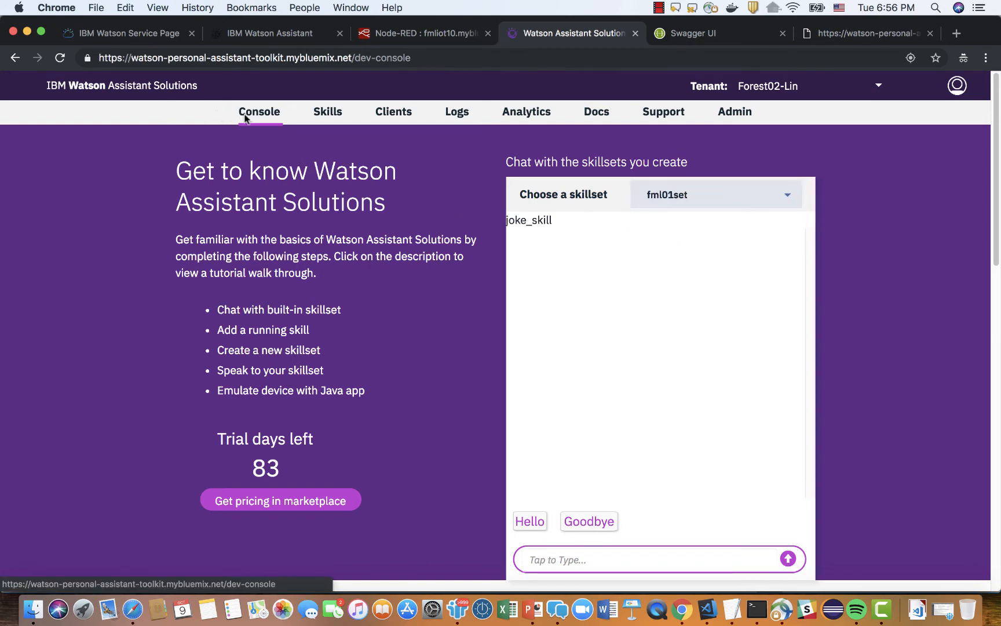
left_click(60, 58)
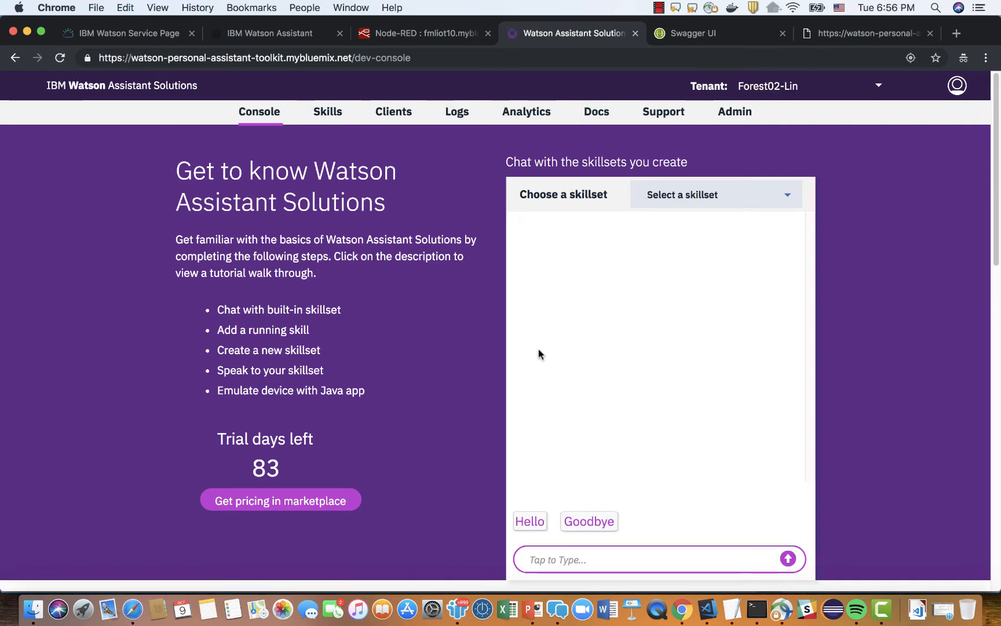
In Swagger UI, collapse the Add a skill operation and enable trying out the PUT operation that adds one or more skills to a skillSet.
scroll(444, 502, "down", 10)
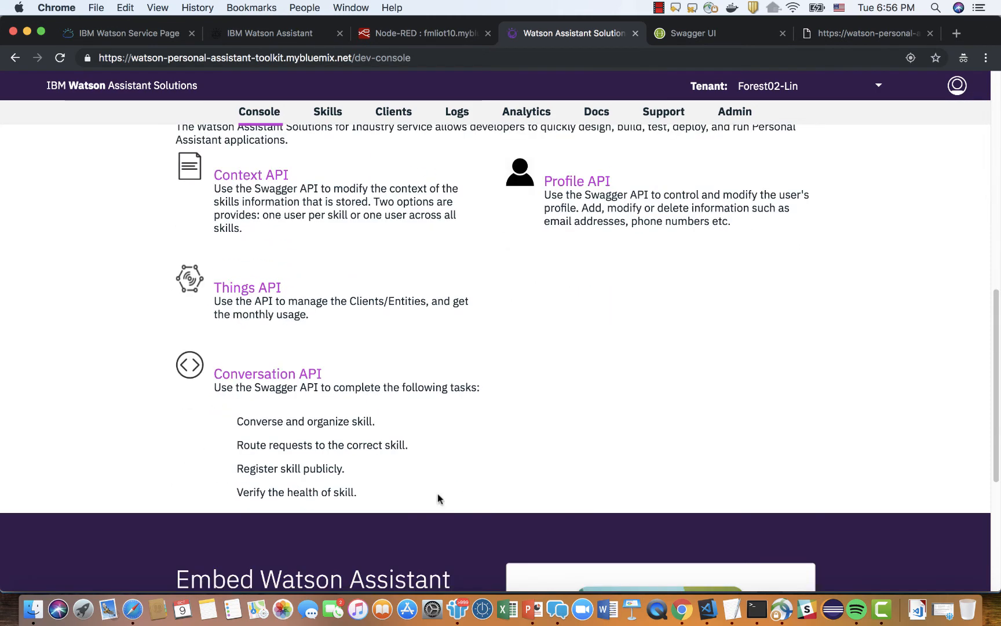
left_click(710, 33)
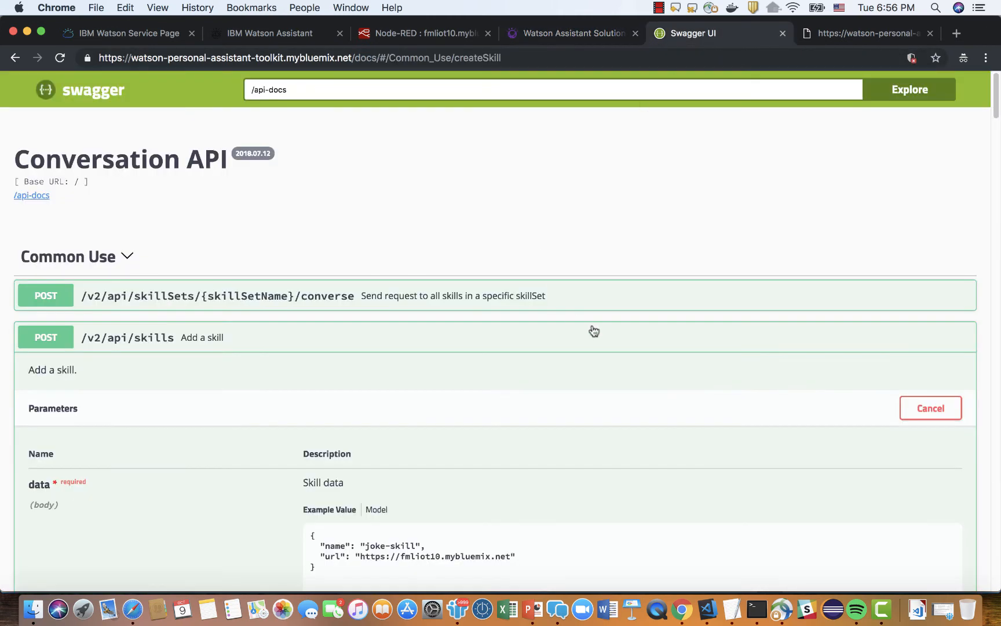
left_click(16, 58)
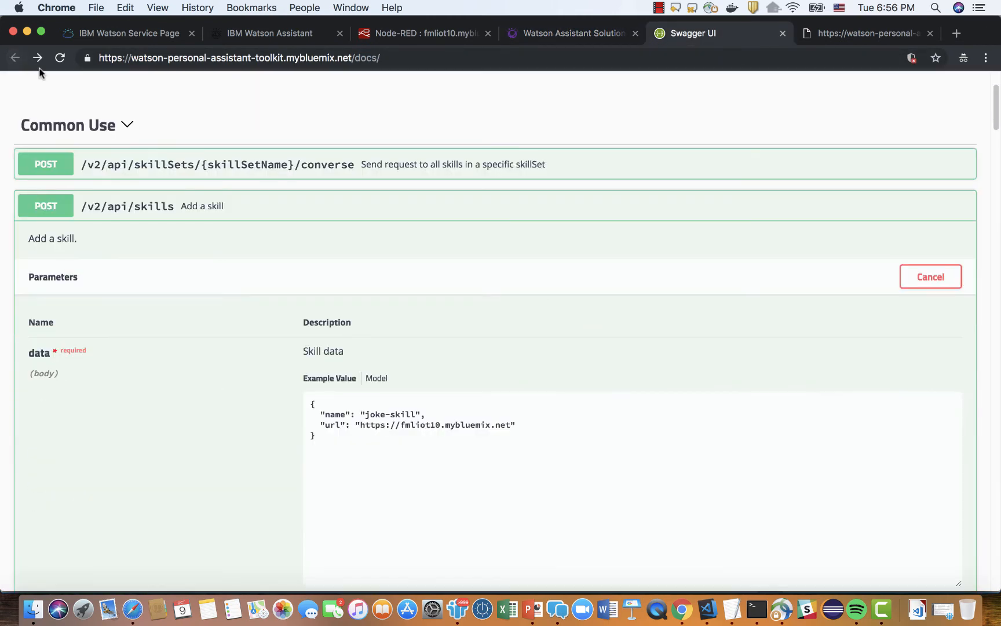
scroll(87, 180, "up", 3)
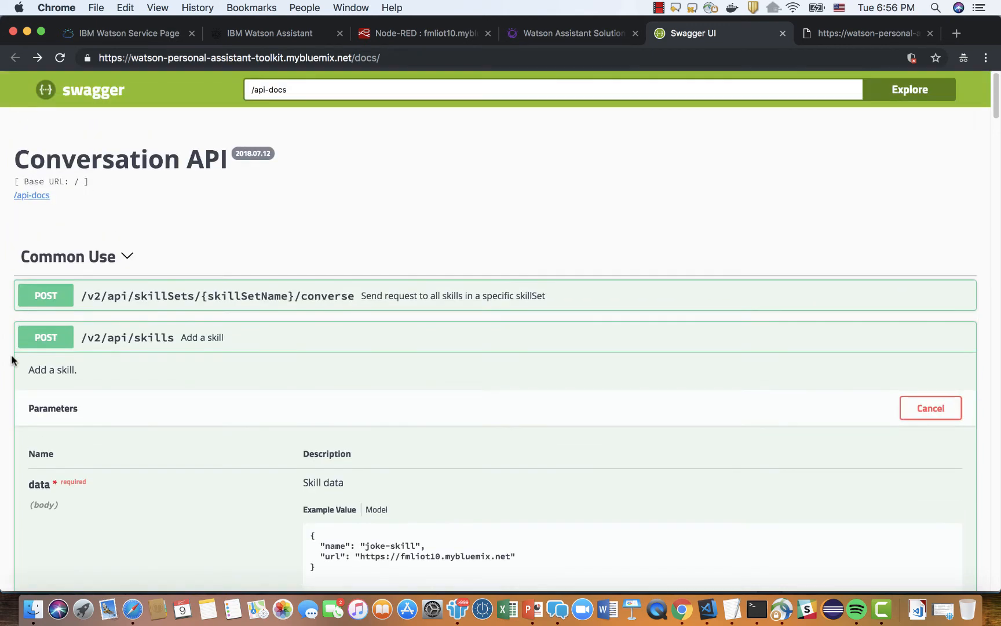
left_click(30, 341)
scroll(104, 351, "down", 10)
scroll(153, 348, "down", 2)
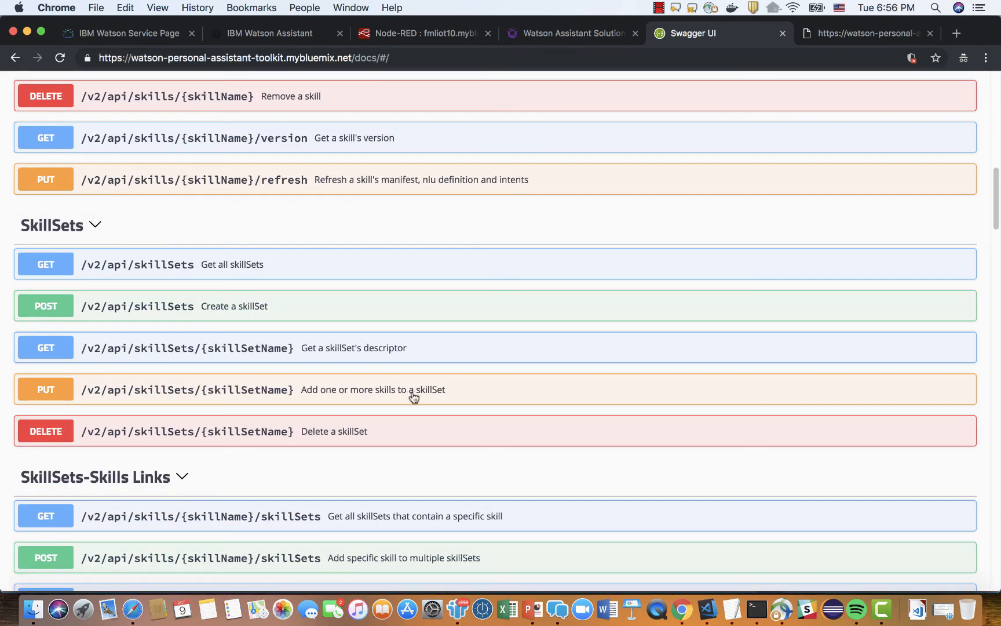
left_click(68, 396)
scroll(438, 398, "down", 6)
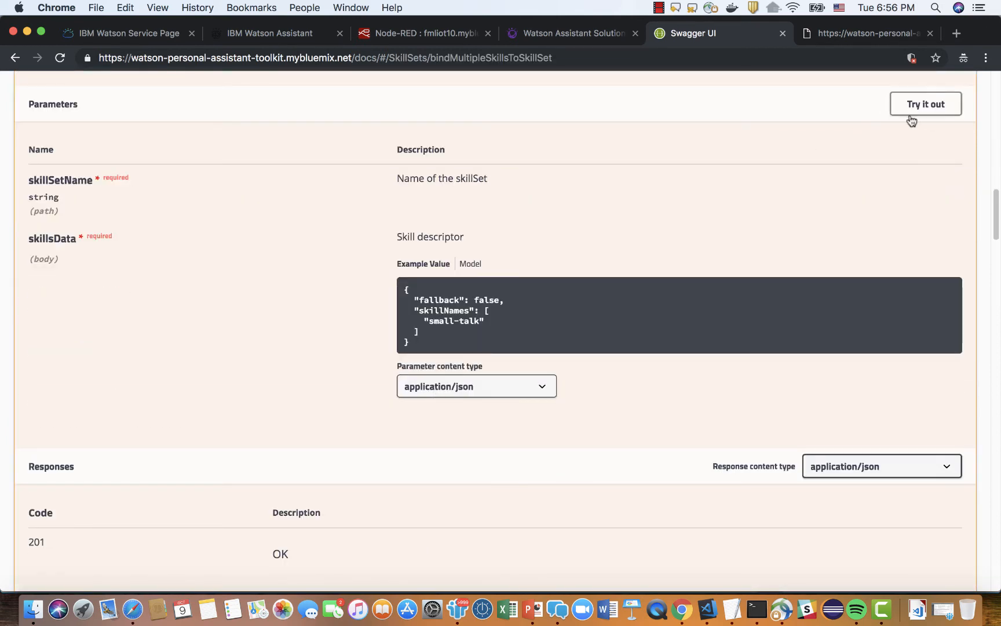
left_click(910, 110)
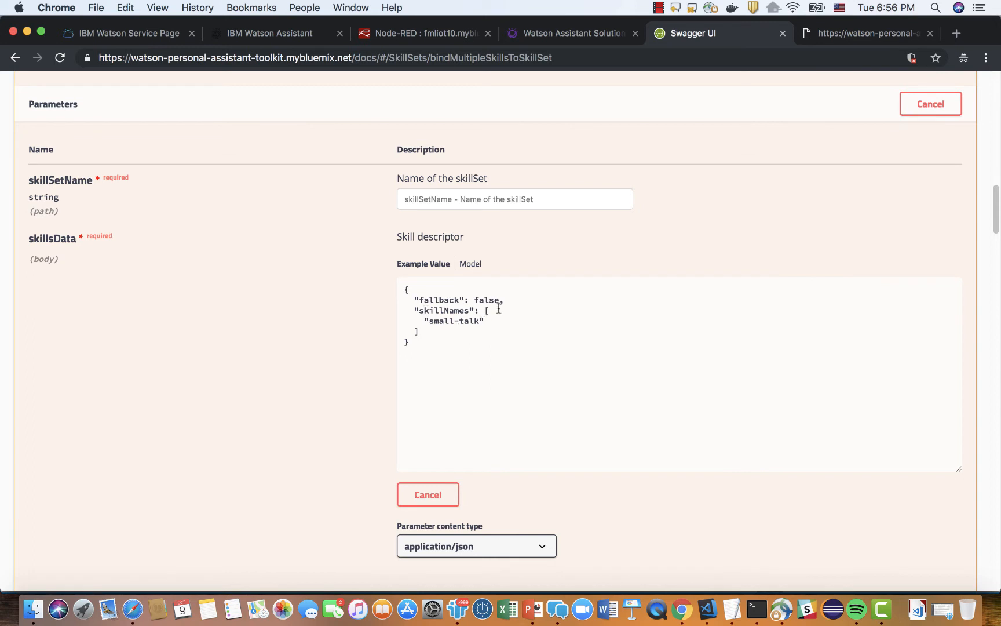
Set skillSetName to fml01set and replace small-talk with joke-skill in the request body's skillNames list.
left_click(473, 202)
type("fml01set")
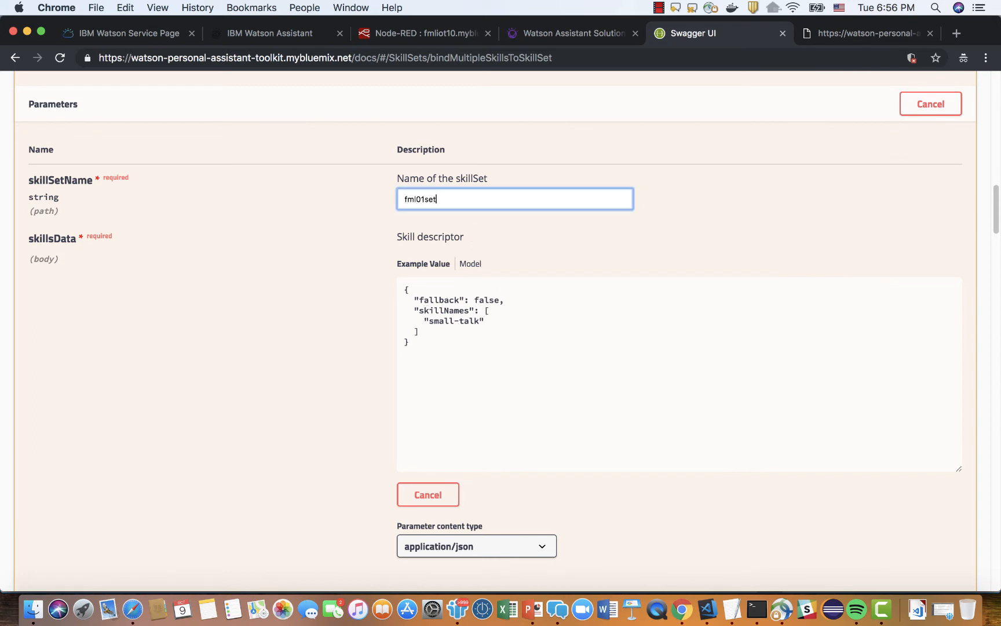
left_click(482, 321)
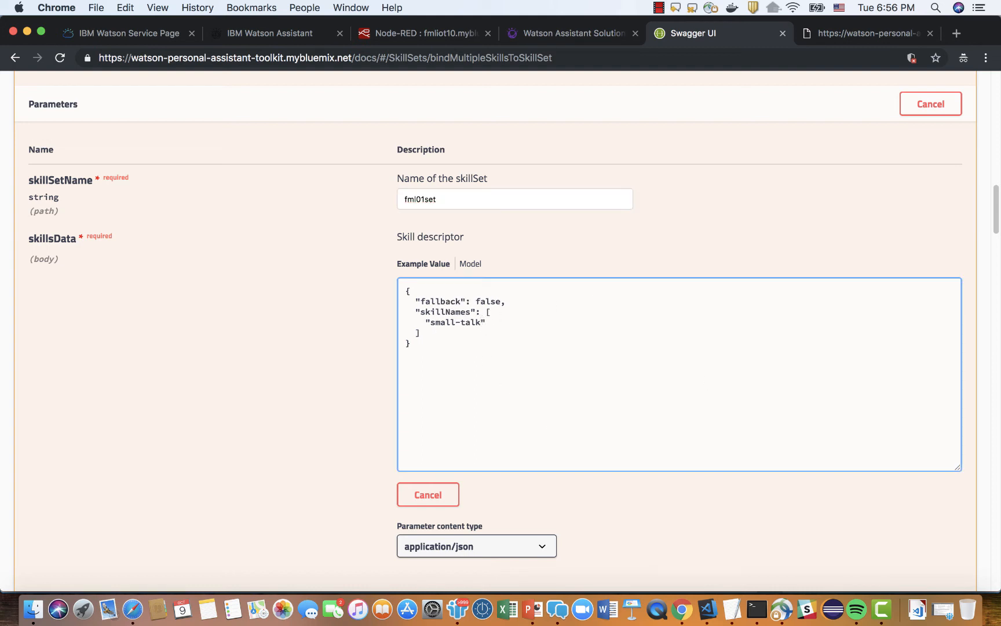
type("joke-skill")
Execute the request adding joke-skill to fml01set and review the server response.
scroll(318, 433, "down", 5)
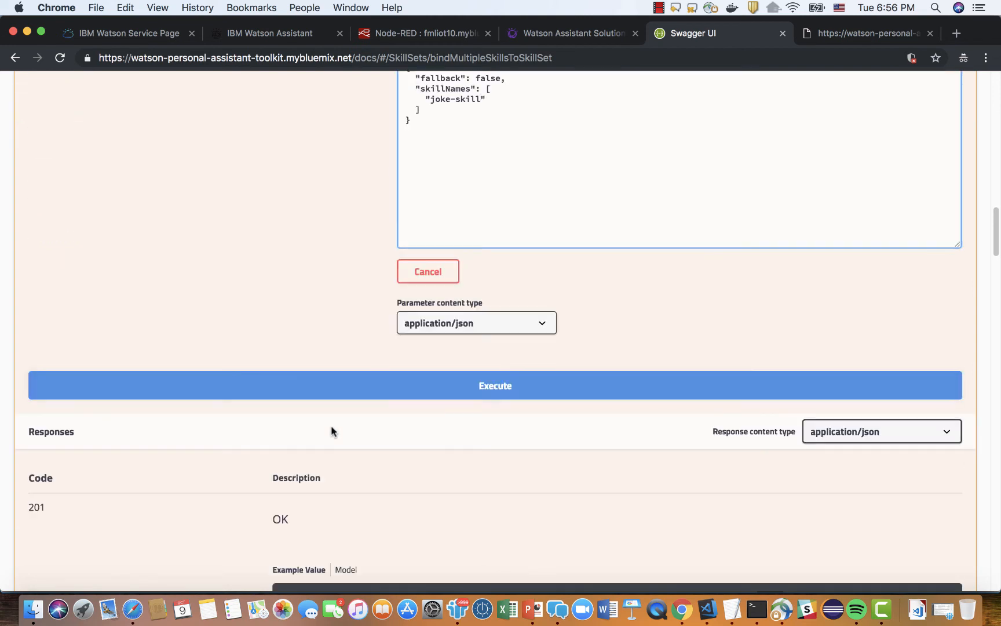
left_click(500, 393)
scroll(492, 418, "down", 10)
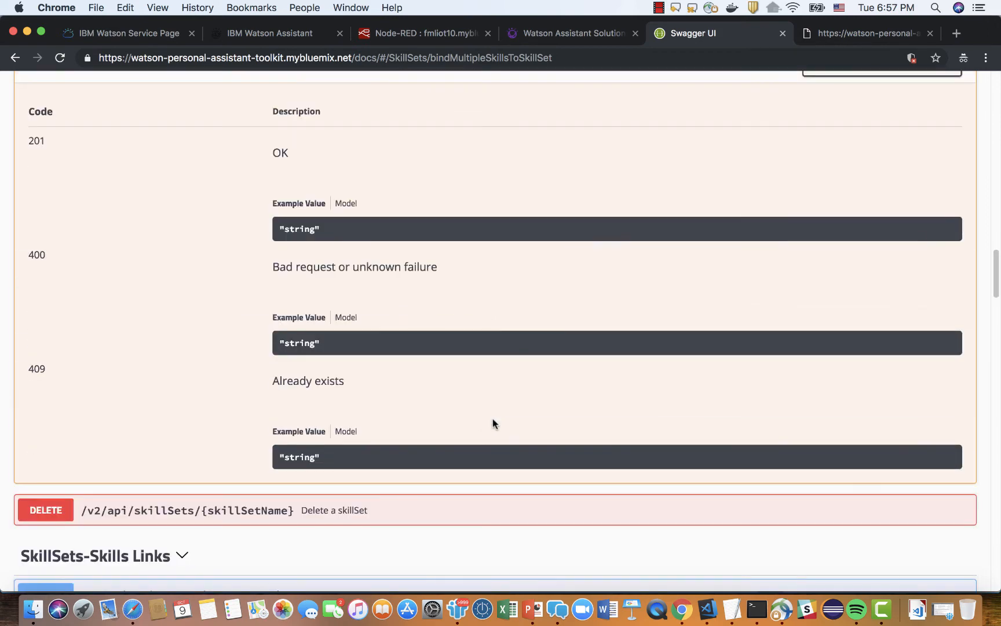
scroll(492, 418, "up", 2)
scroll(493, 419, "down", 2)
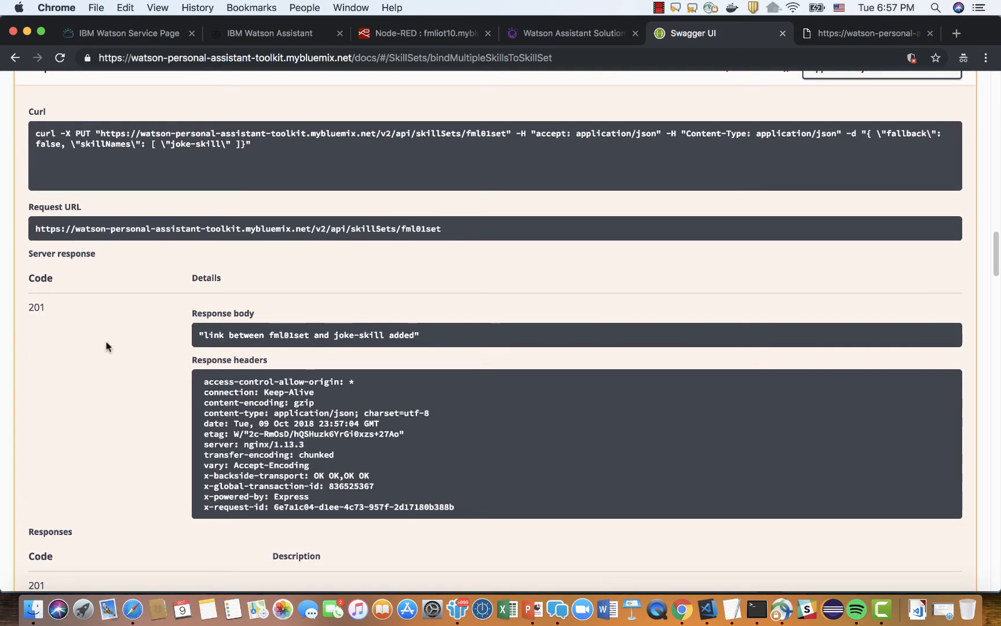
Return to the Watson Assistant Solutions console, choose fml01set in the chat to check its skills, and reload the page.
left_click(591, 36)
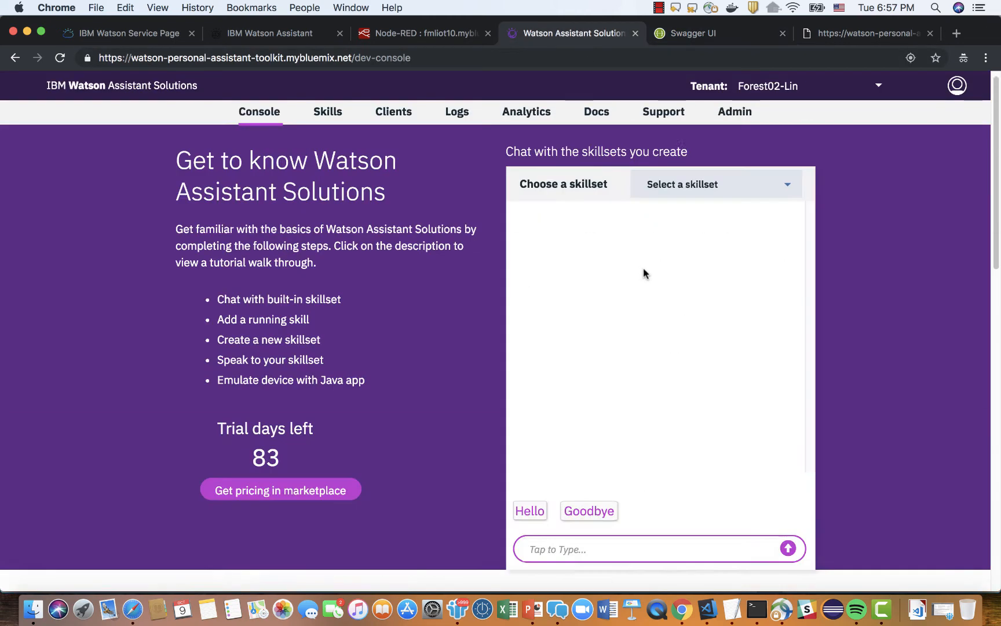
left_click(781, 198)
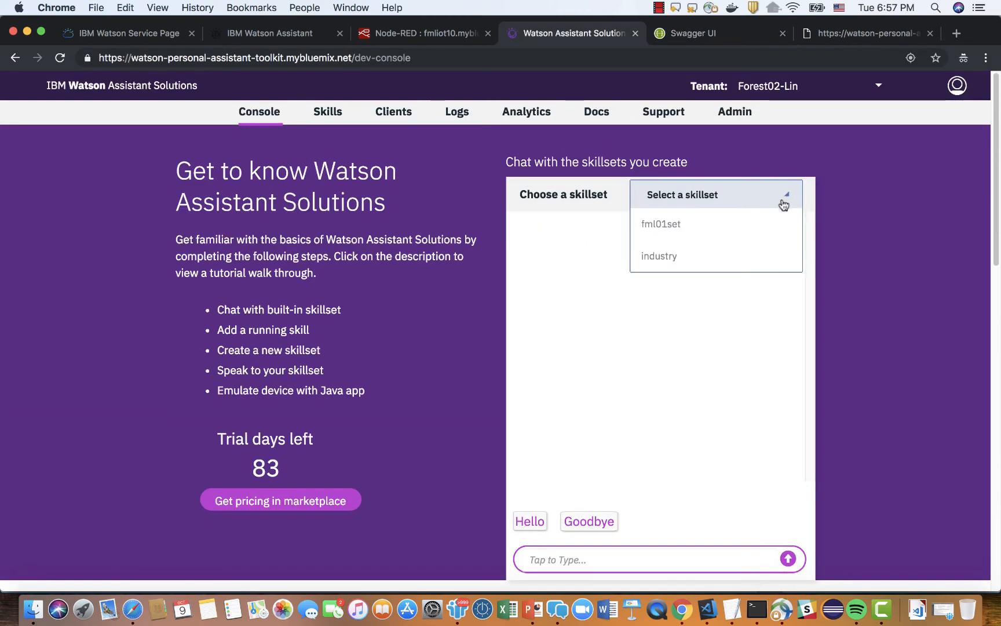
left_click(682, 225)
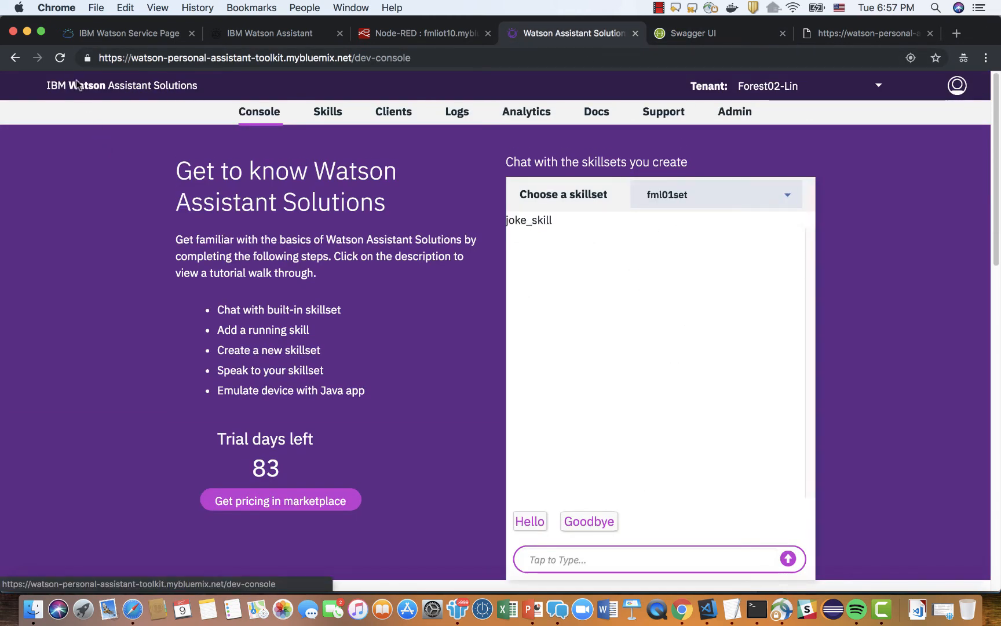
left_click(59, 58)
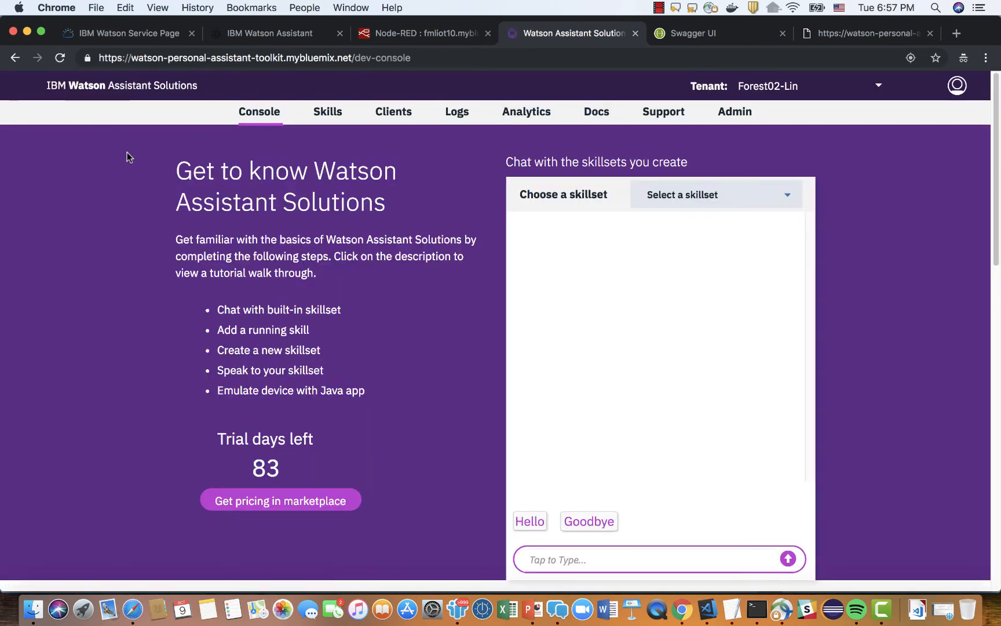
Check joke-skill's skillset in the skills list, and recheck fml01set in the console chat before reloading.
left_click(327, 113)
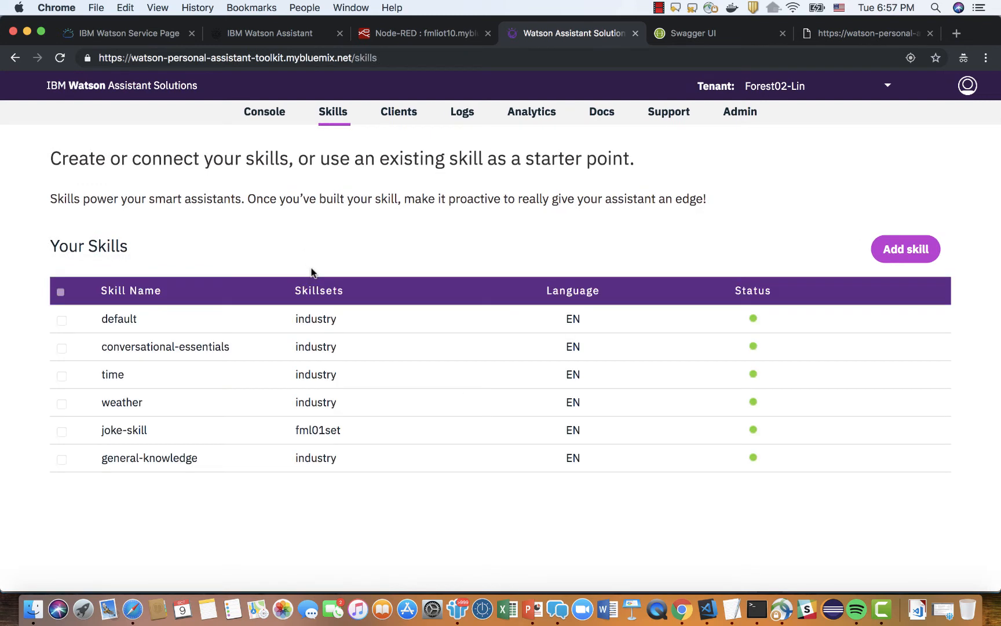
left_click(275, 114)
left_click(785, 197)
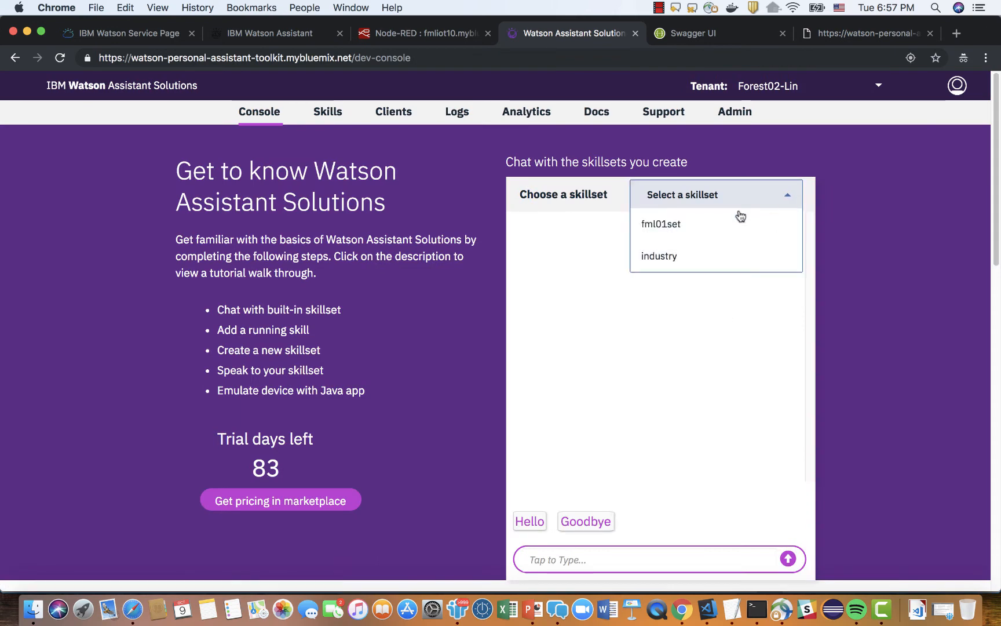
left_click(677, 223)
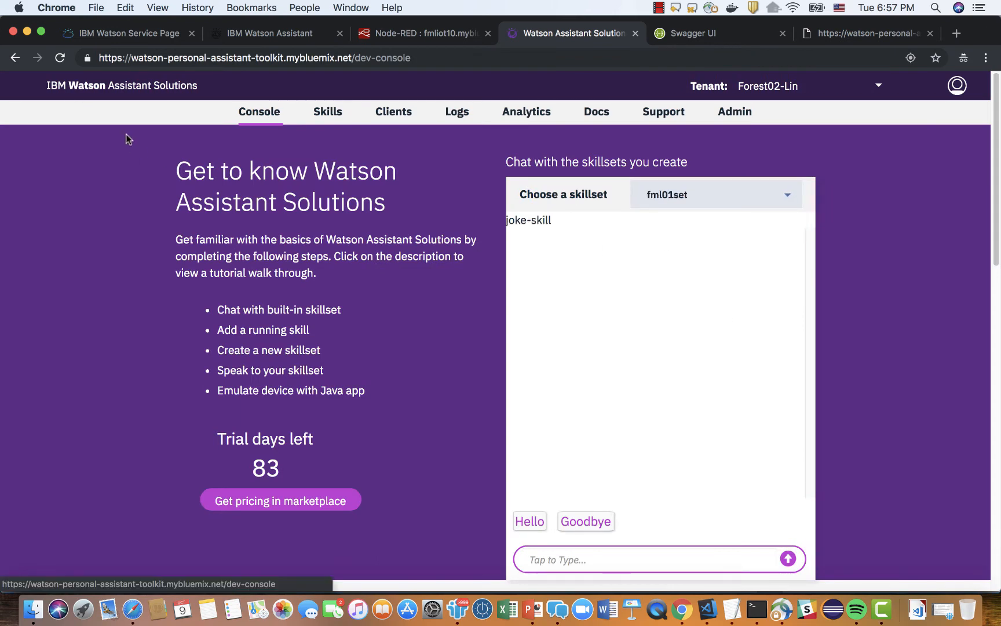
left_click(65, 63)
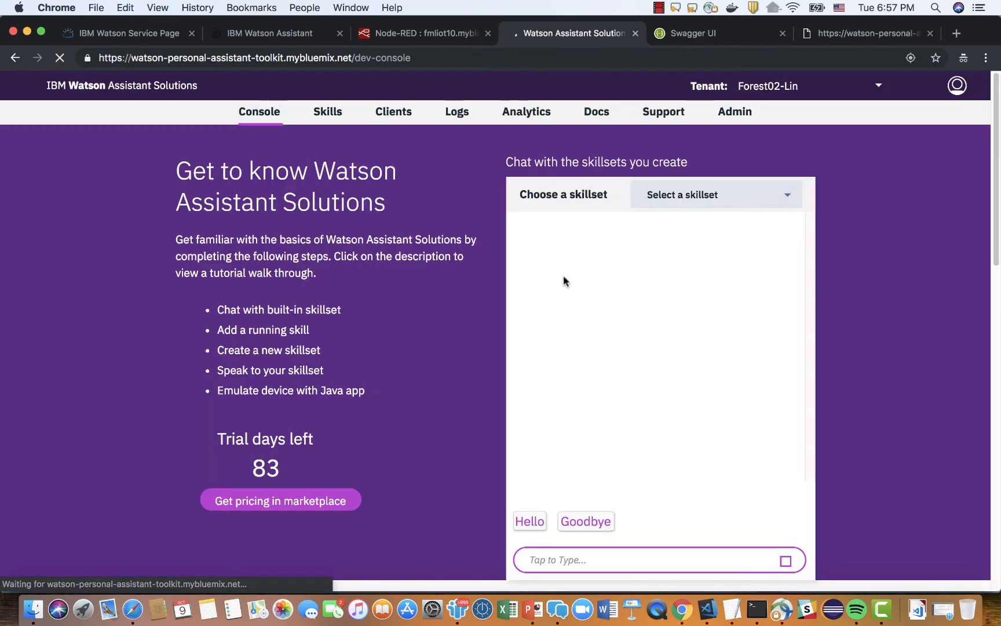
Choose the fml01set skillset in the reloaded console and send "tell me a joke" in its chat.
left_click(741, 205)
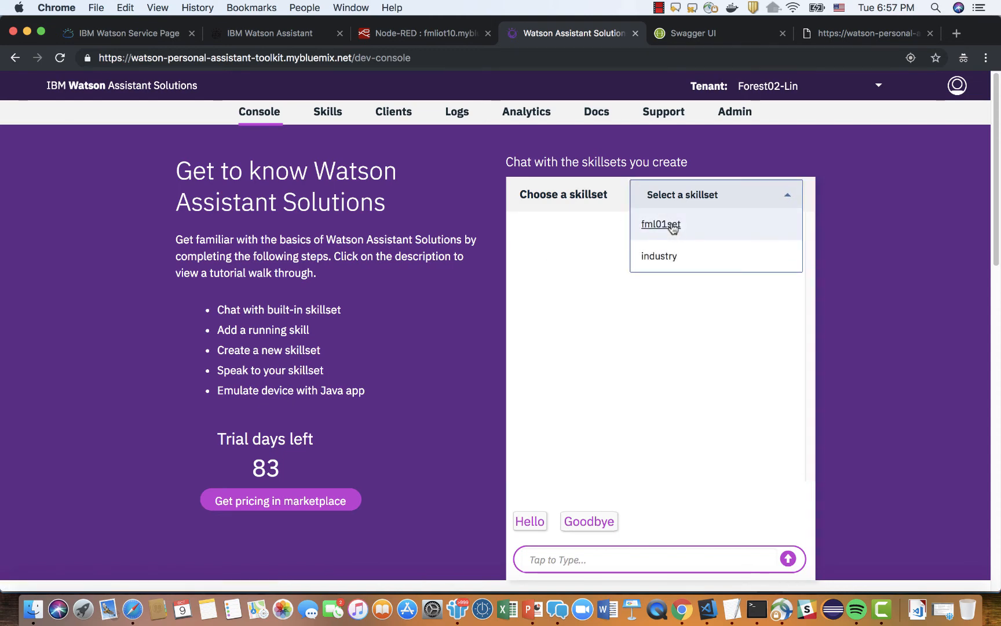
left_click(670, 225)
scroll(665, 445, "down", 3)
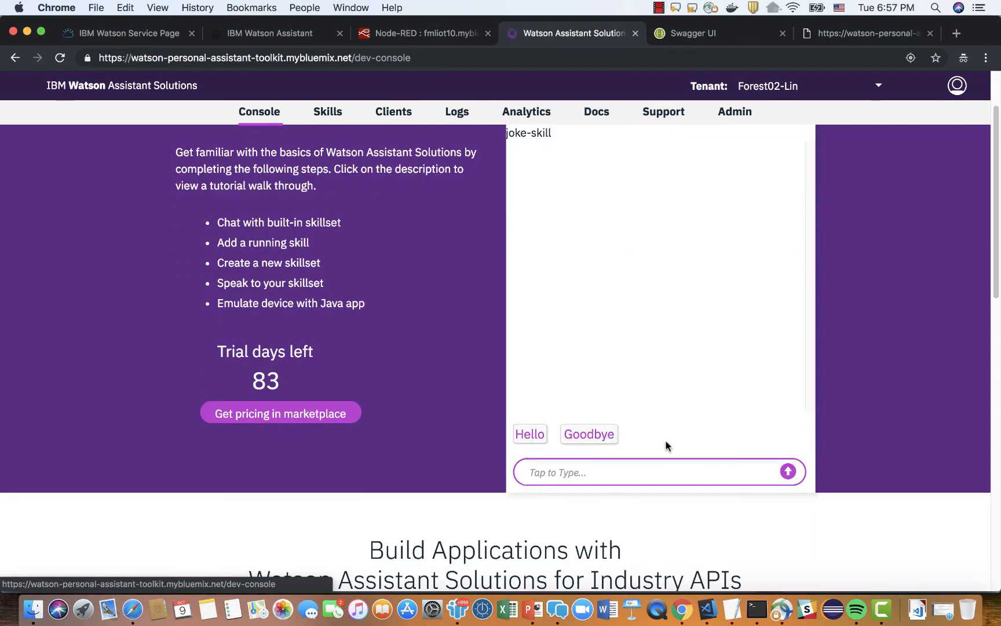
scroll(665, 445, "up", 1)
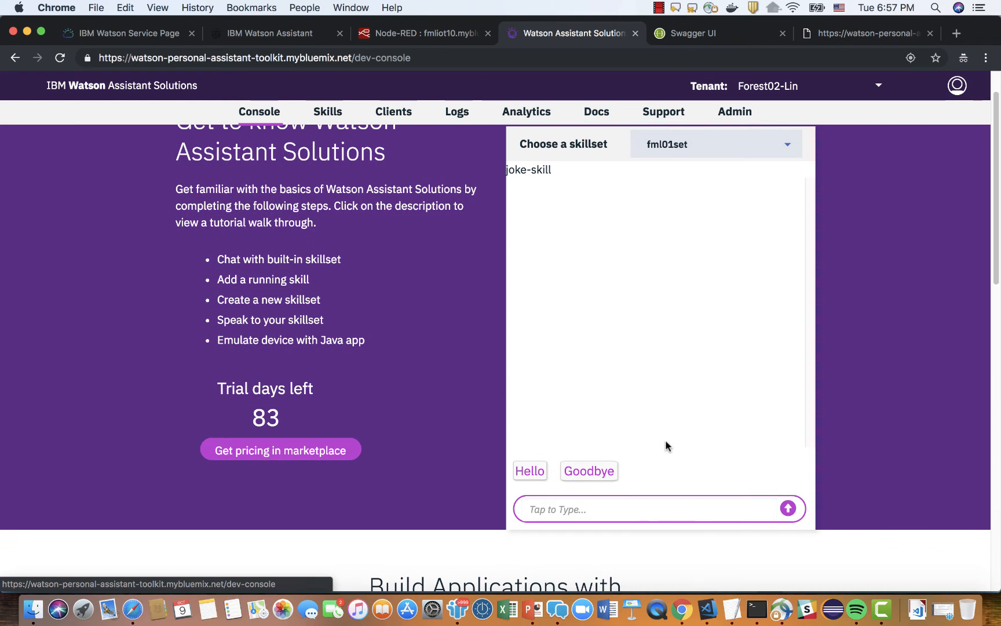
left_click(555, 511)
type("tell me a joke")
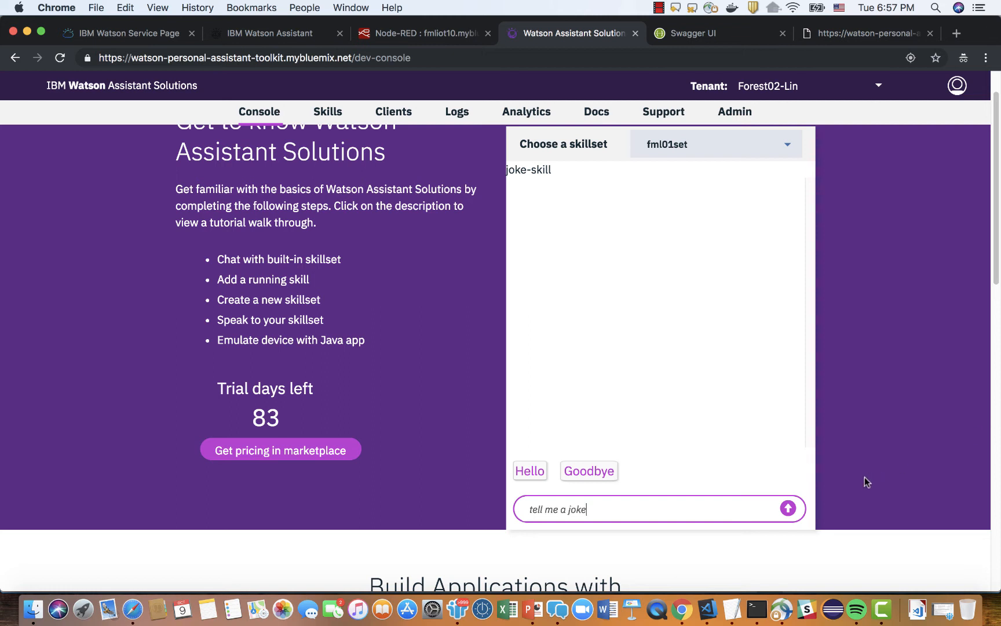
key("Return")
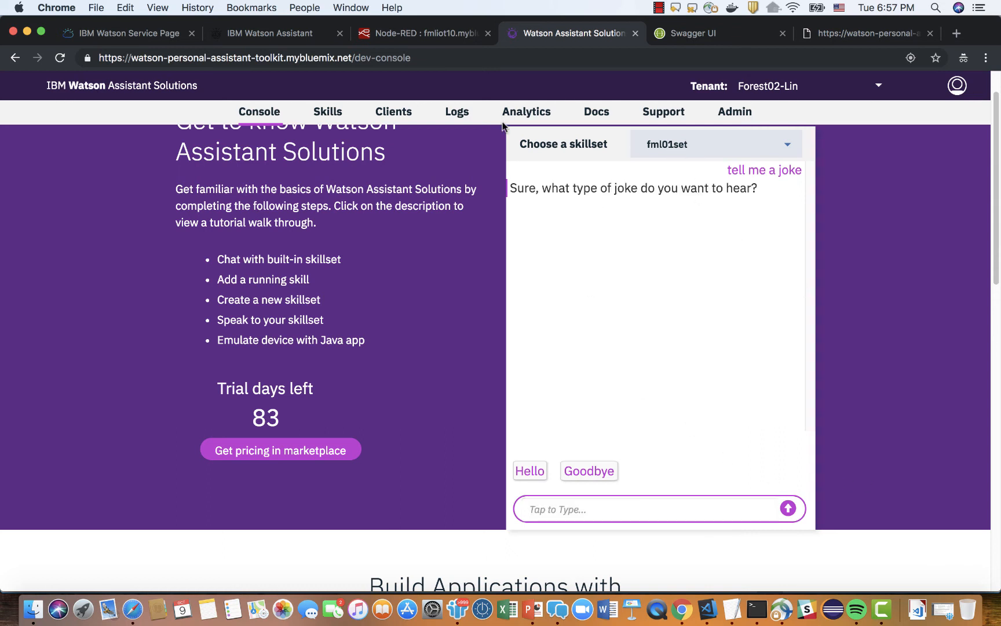
In the Node-RED editor, enlarge the flow workspace and activate the first and last msg.payload debug nodes of the Evaluate flow.
left_click(431, 36)
left_click_drag(807, 288, 886, 282)
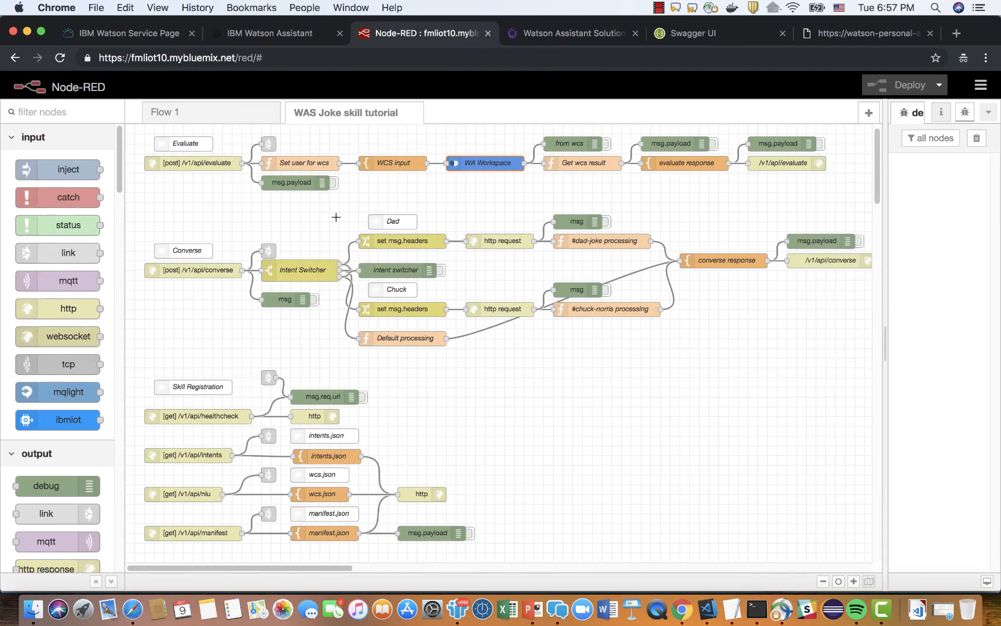
left_click(276, 184)
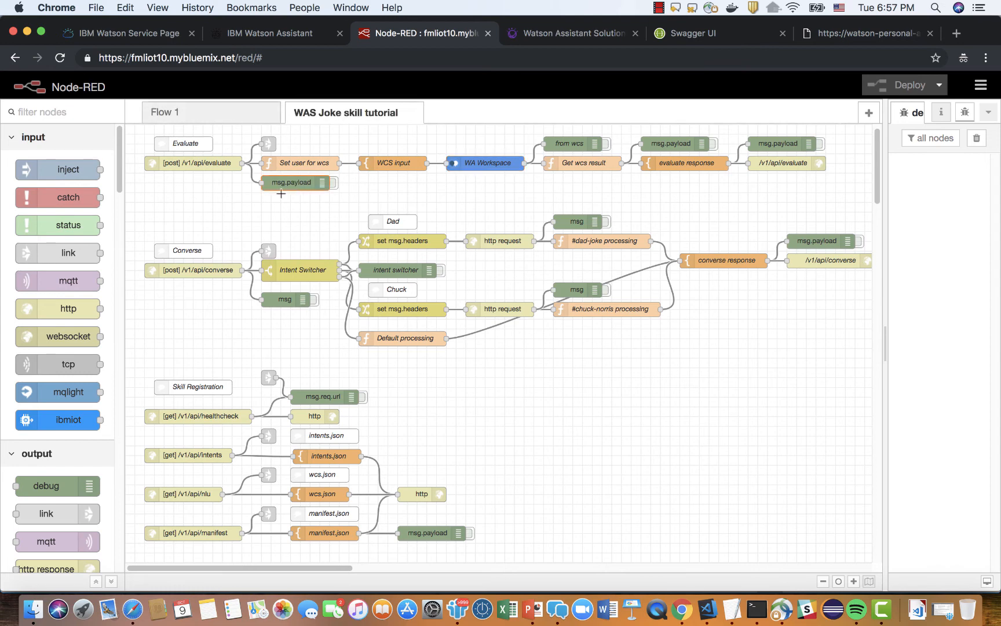
left_click(571, 144)
left_click(685, 145)
left_click(772, 145)
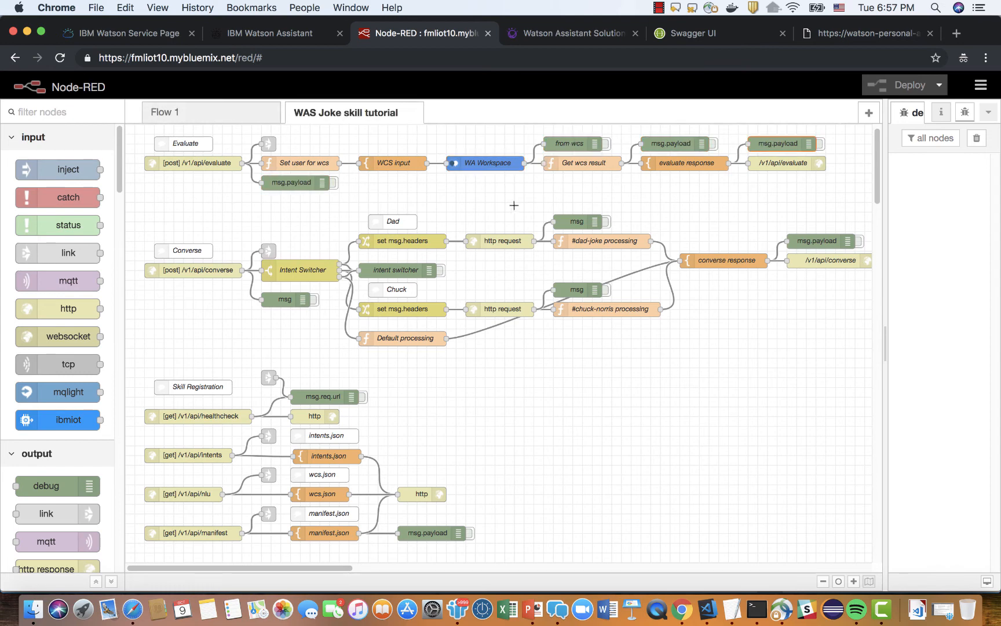
left_click(335, 184)
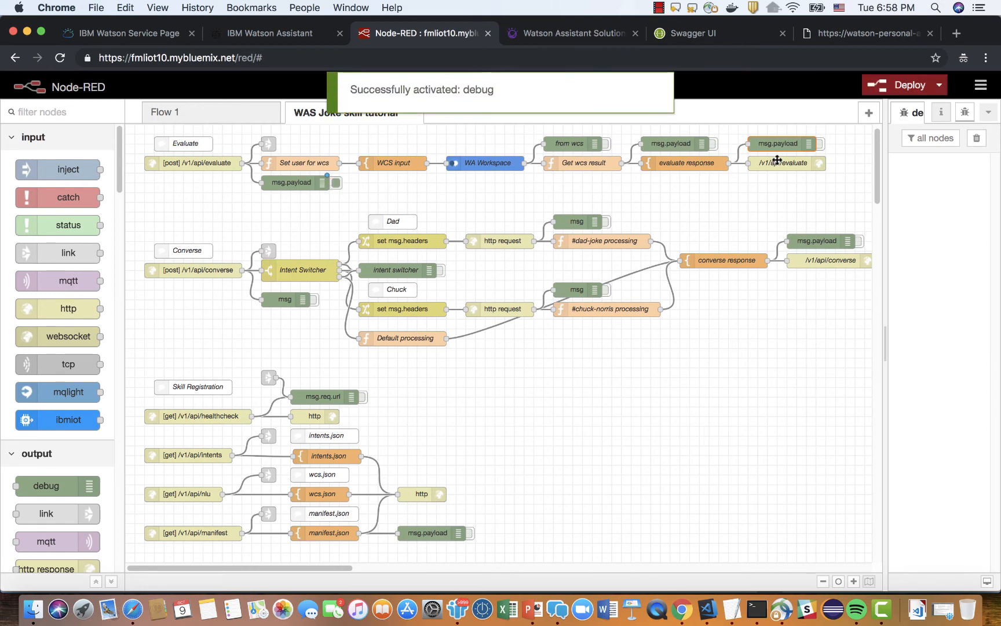
left_click(821, 143)
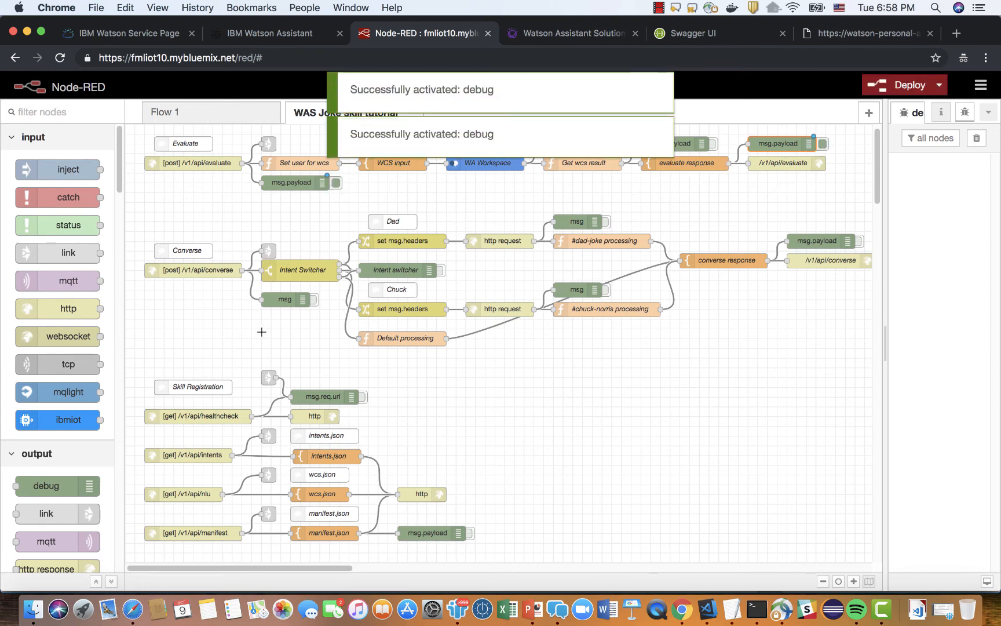
Activate the Converse flow's msg debug node after its post input and the msg.payload debug node after converse response.
left_click(313, 300)
left_click(314, 299)
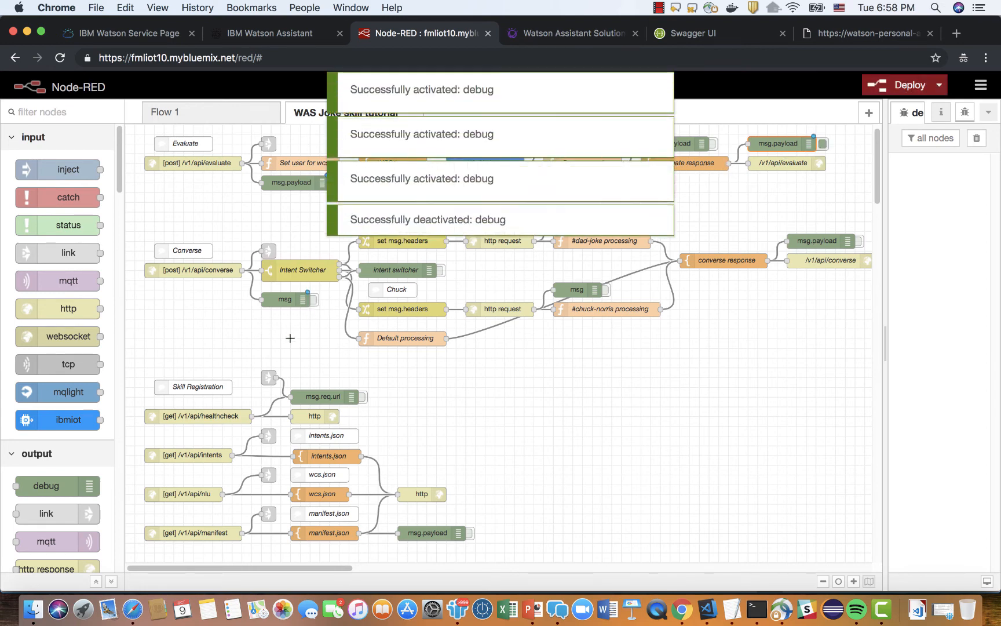
left_click(315, 299)
left_click(861, 241)
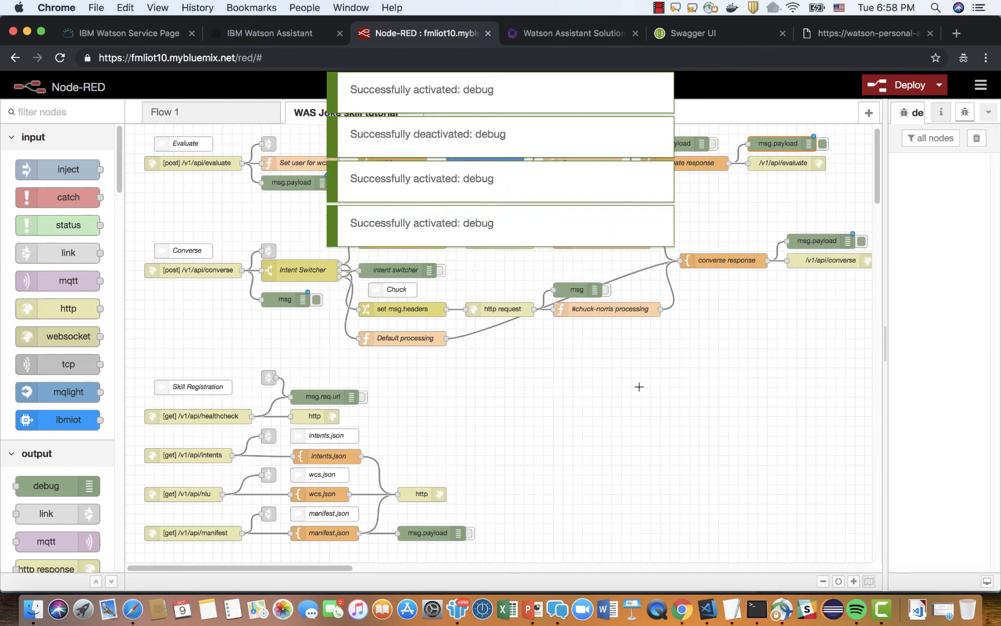
Review the activated debug nodes in the Evaluate and Converse flows, and widen the debug sidebar.
left_click(282, 183)
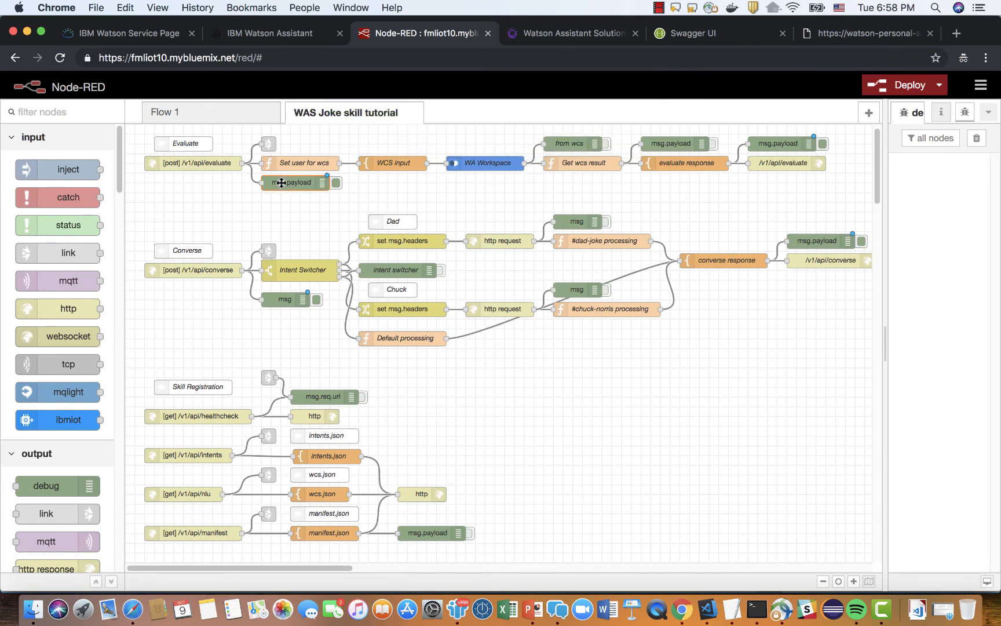
left_click(790, 144)
left_click(288, 300)
left_click(815, 242)
left_click_drag(885, 244, 651, 253)
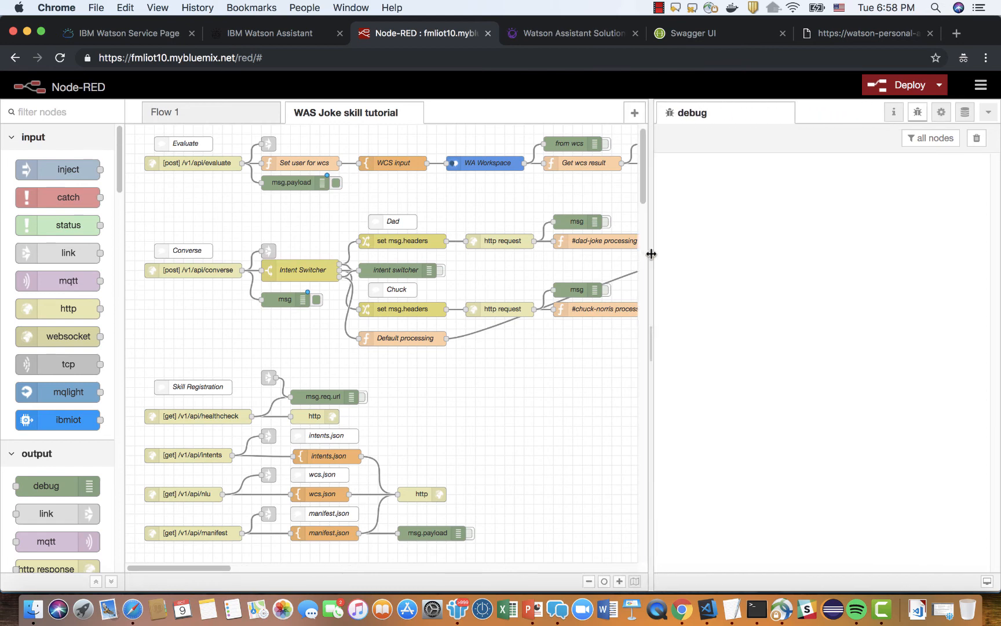
Switch to the Watson Assistant Solutions console and send "tell me a joke" in the fml01set chat.
left_click(573, 36)
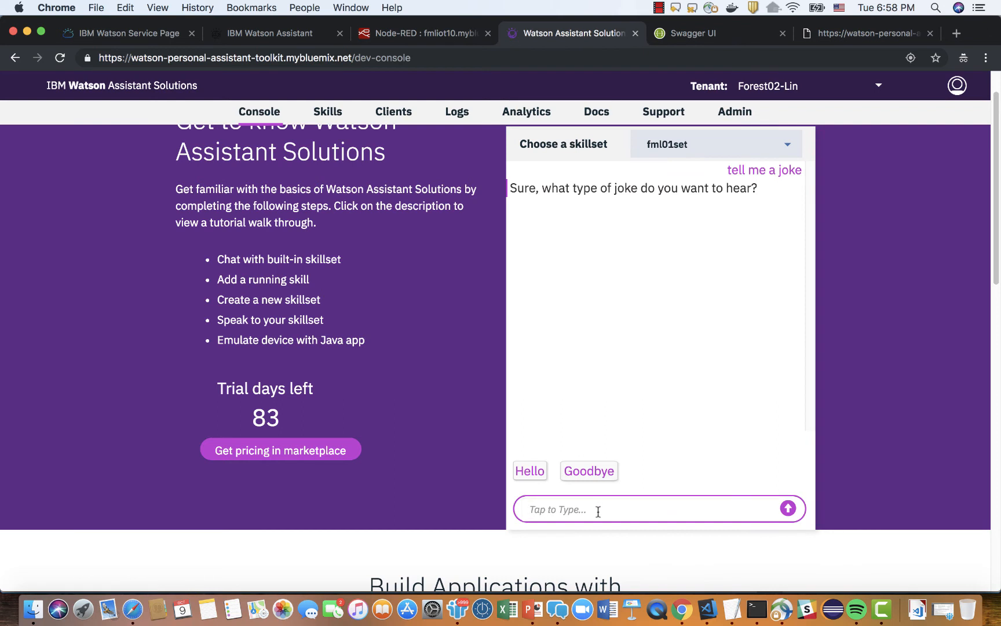
type("tell me a joke")
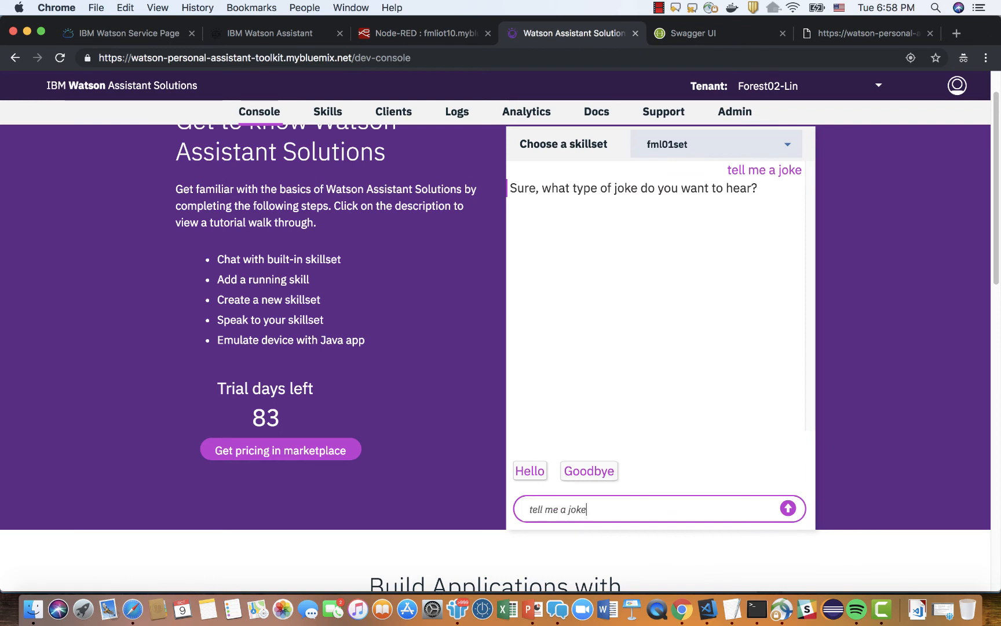
key("Return")
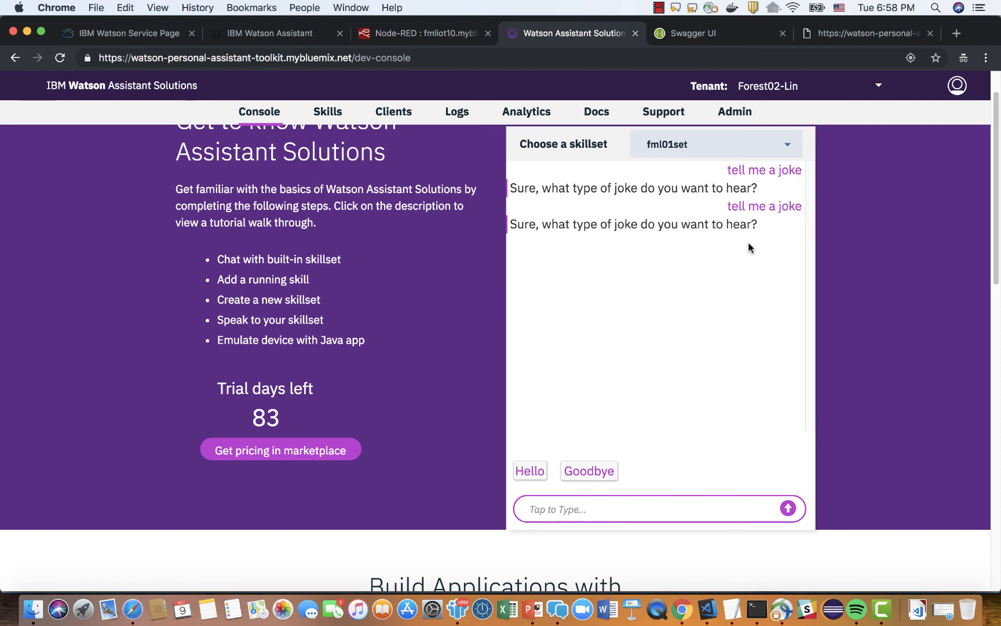
Send "dad joke" in the chat, followed by "chuck joke".
type("d")
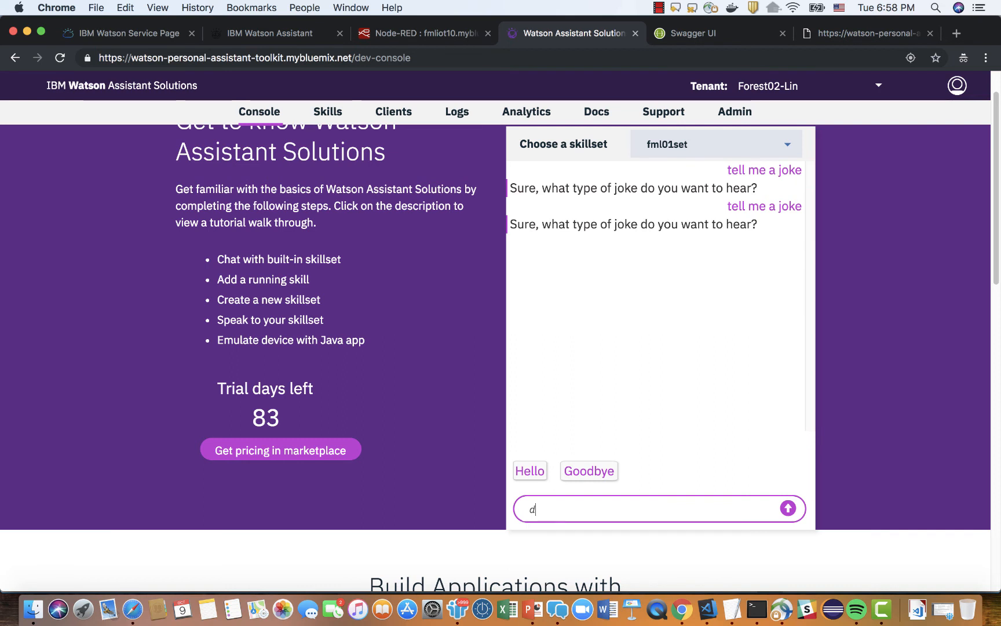
type("ad joke")
key("Return")
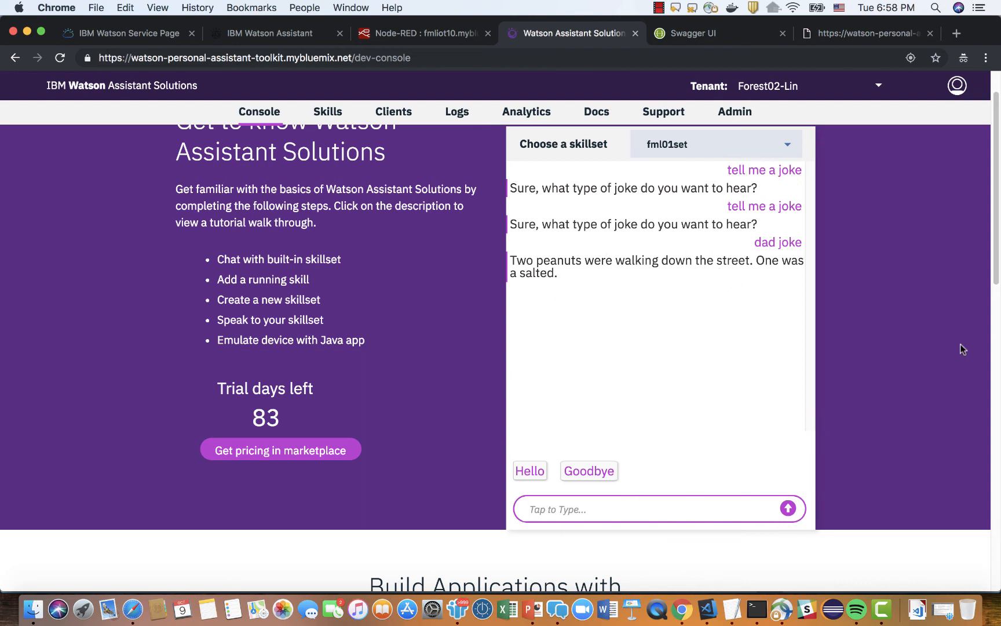
type("chuck joke")
key("Return")
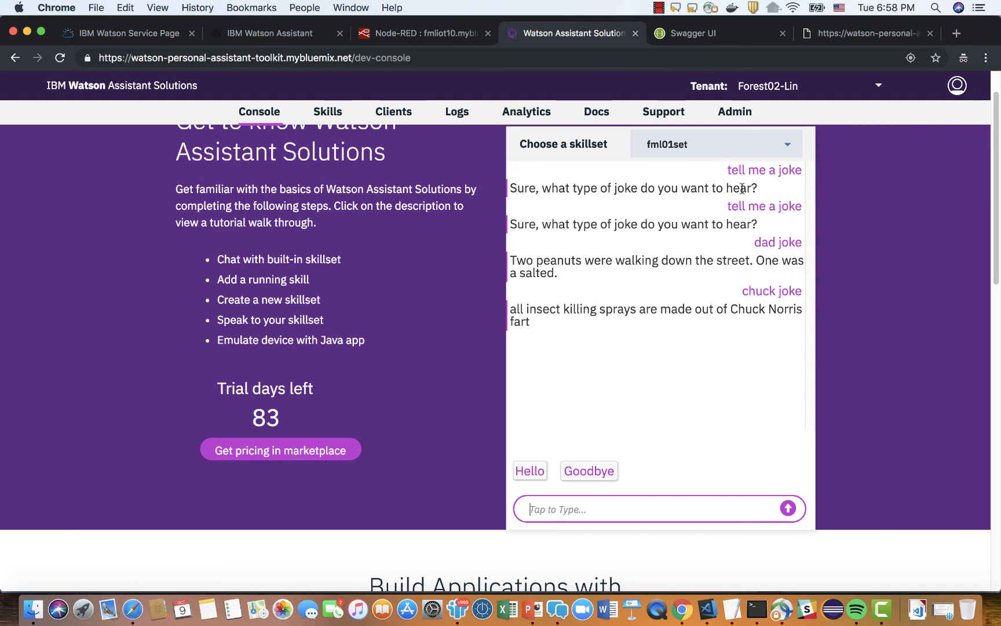
Return to the Node-RED editor, look through the logged debug messages from the chat, and clear them all.
left_click(434, 35)
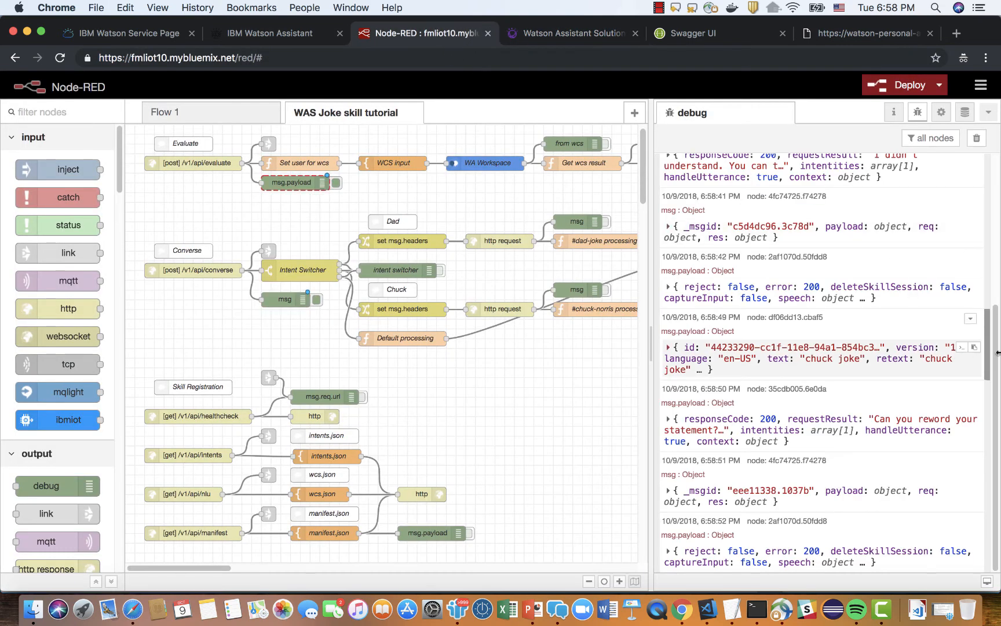
scroll(998, 367, "up", 1)
left_click_drag(997, 366, 999, 229)
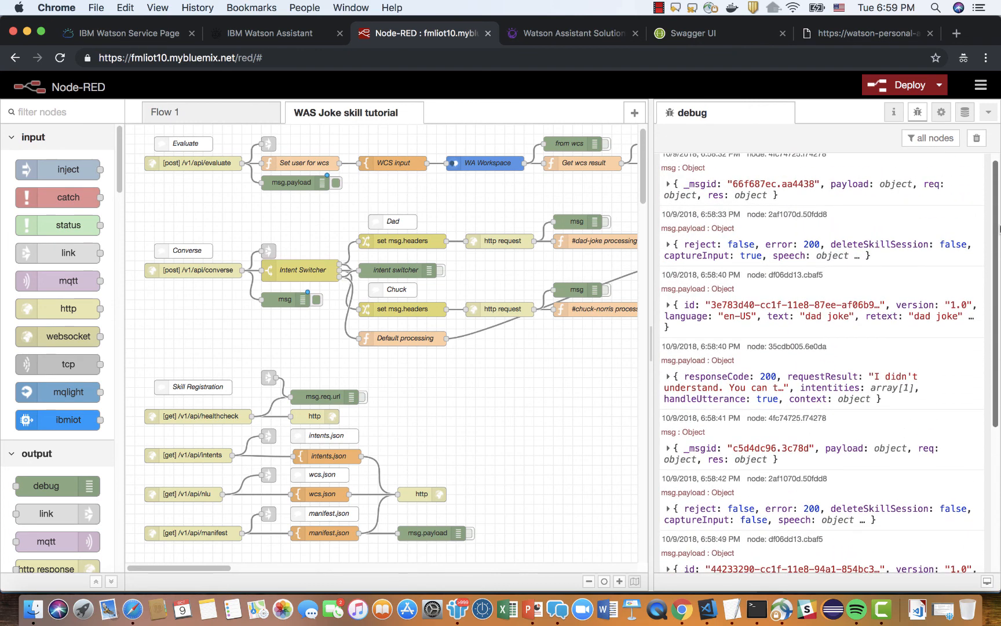
left_click_drag(999, 229, 999, 217)
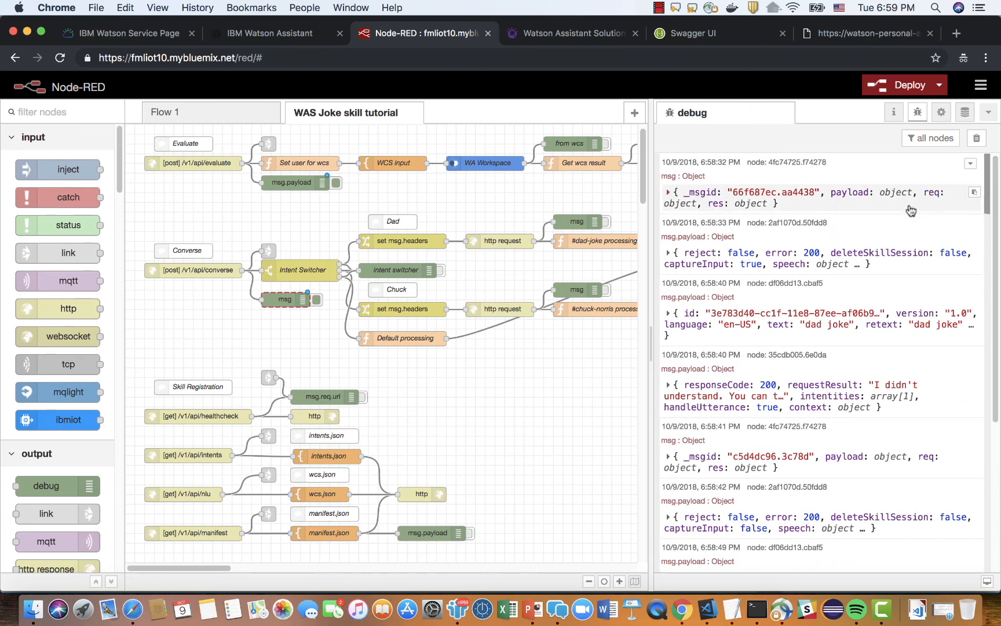
scroll(893, 382, "down", 5)
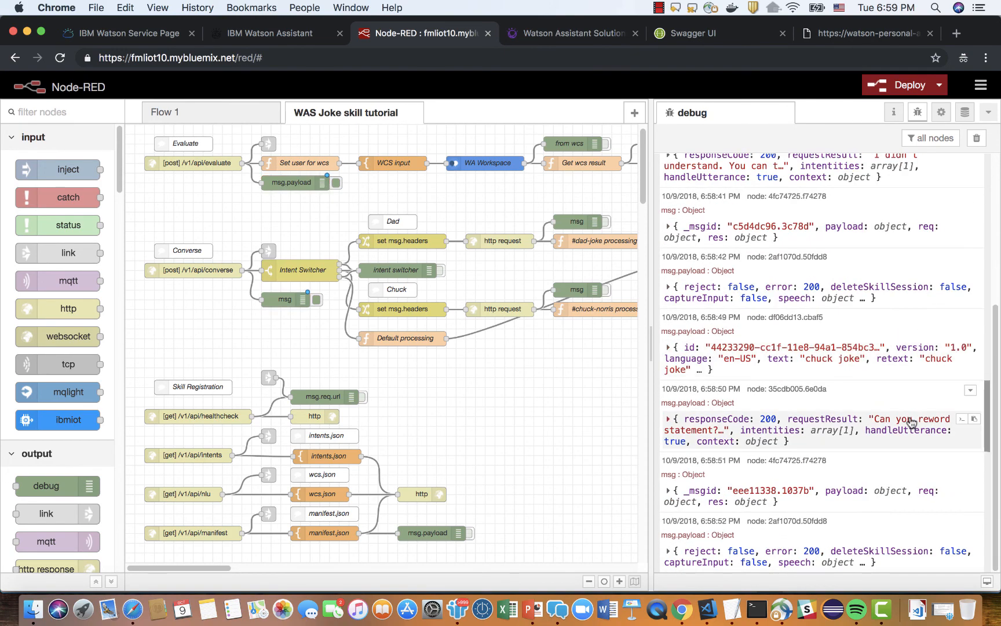
scroll(896, 464, "up", 5)
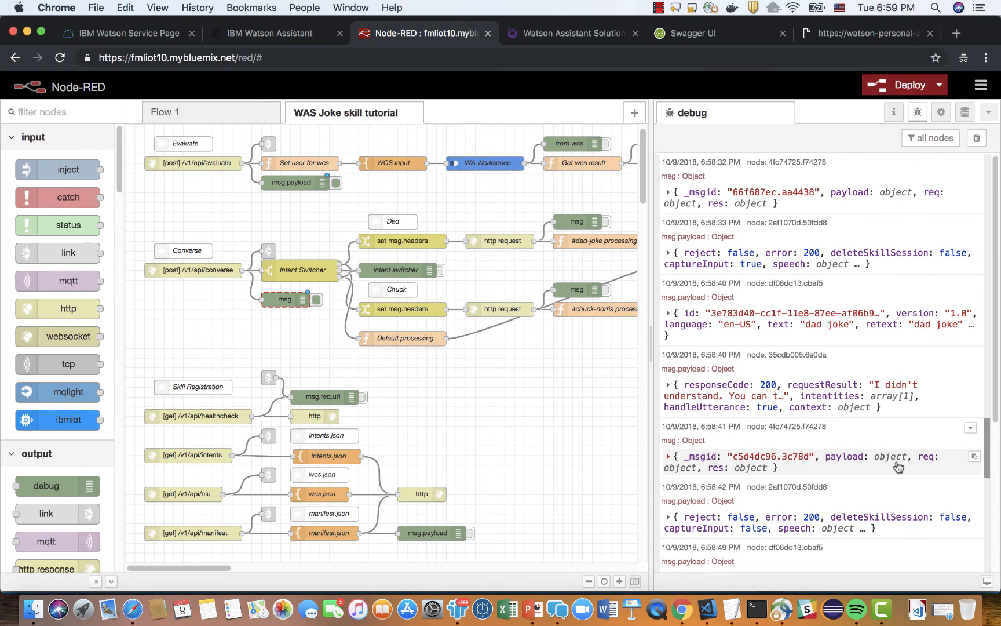
left_click(977, 139)
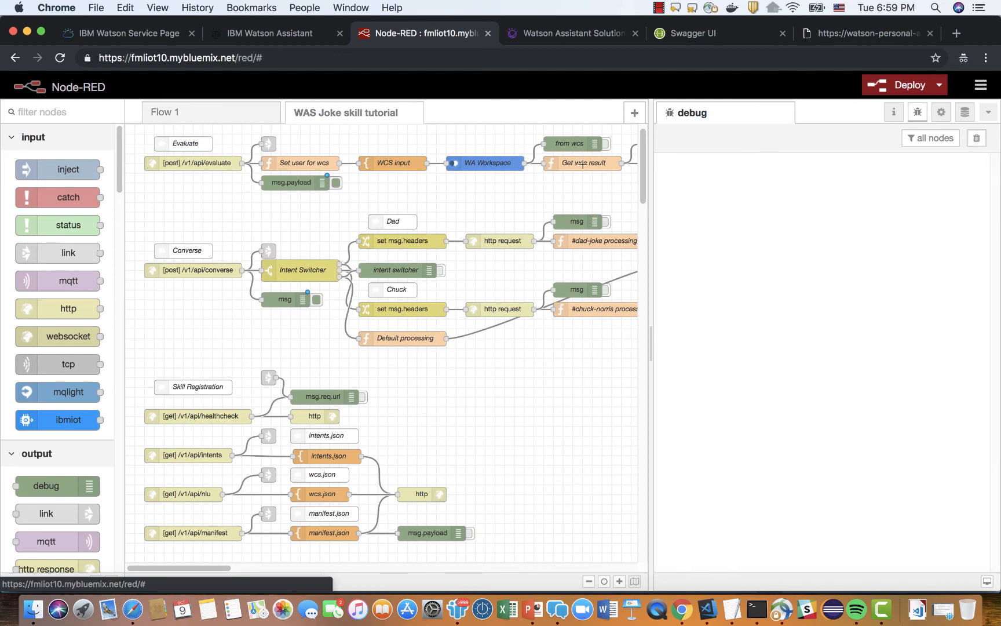
Send "tell me a joke" once more in the Watson Assistant Solutions chat to produce a fresh set of debug messages.
left_click(561, 35)
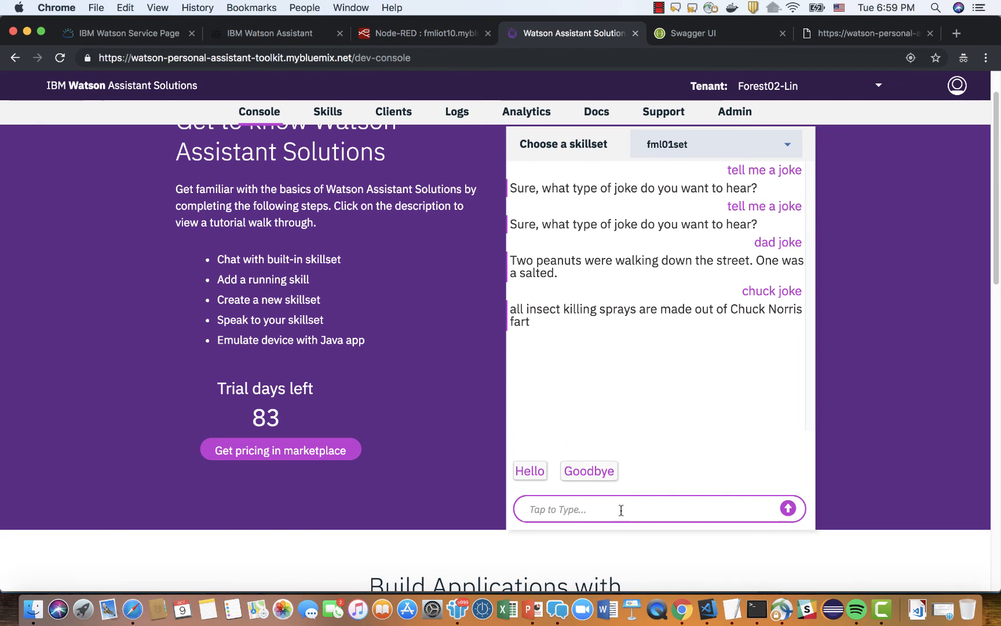
type("te")
type("ke")
key("Return")
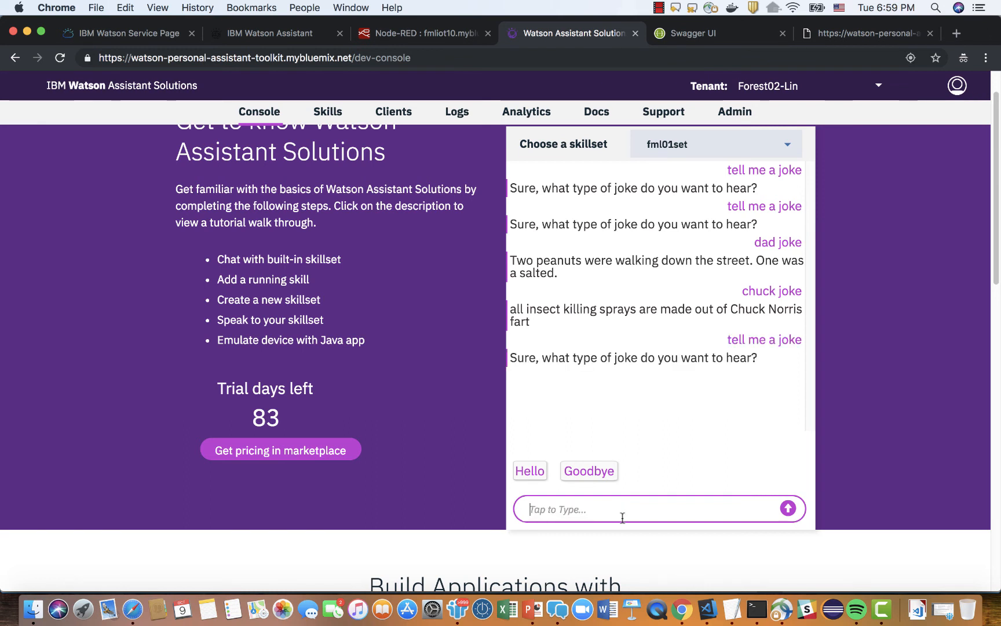
In the Node-RED editor, expand the first two debug messages, from the Evaluate flow, and narrow the debug sidebar.
left_click(412, 33)
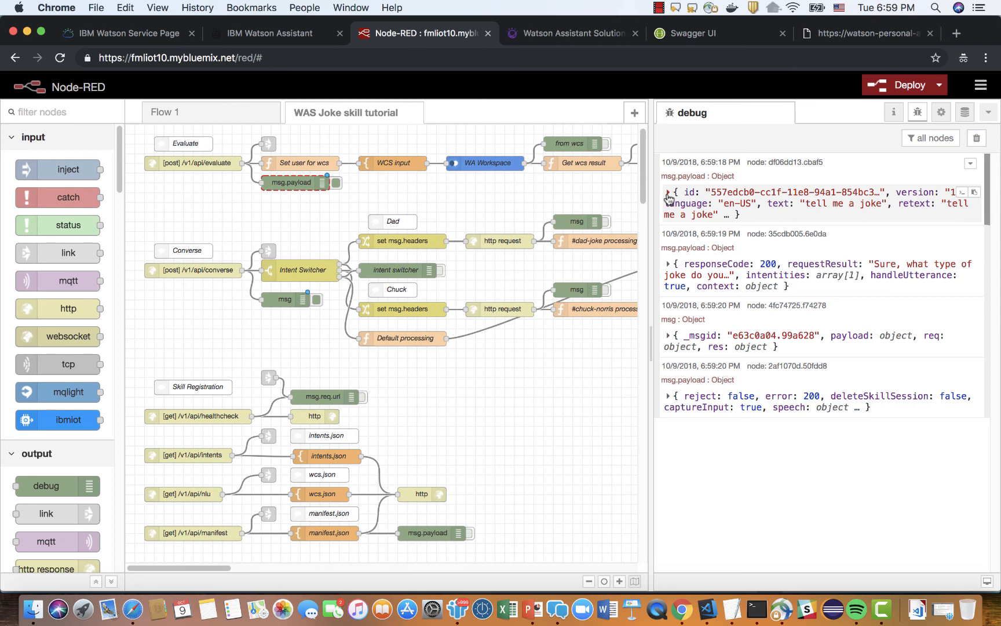
left_click(668, 195)
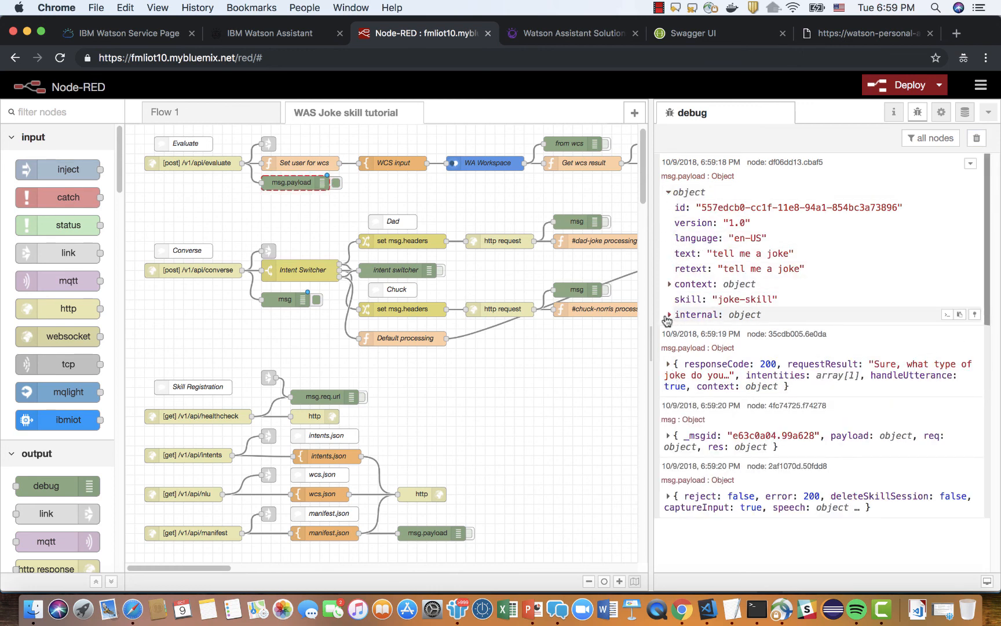
left_click_drag(650, 294, 799, 283)
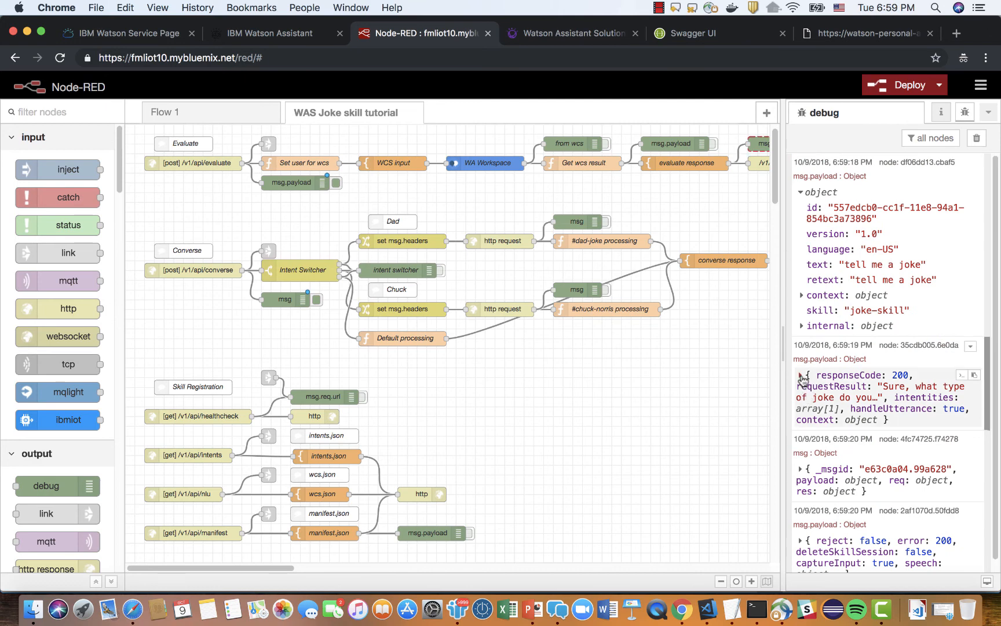
left_click(802, 377)
scroll(811, 463, "down", 2)
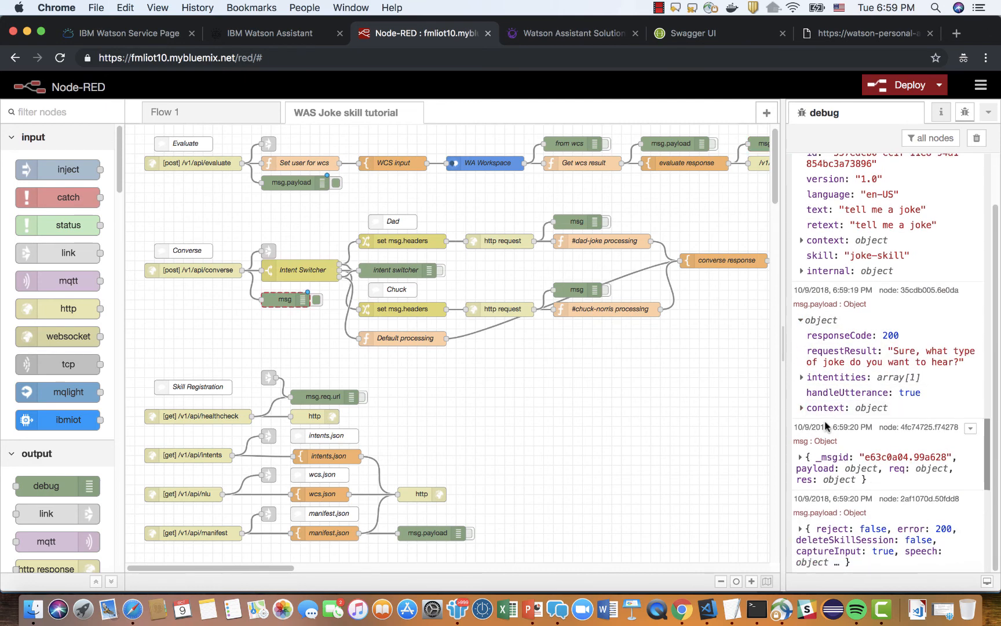
Expand the last two debug messages, from the Converse flow, and widen the debug sidebar slightly.
left_click(806, 462)
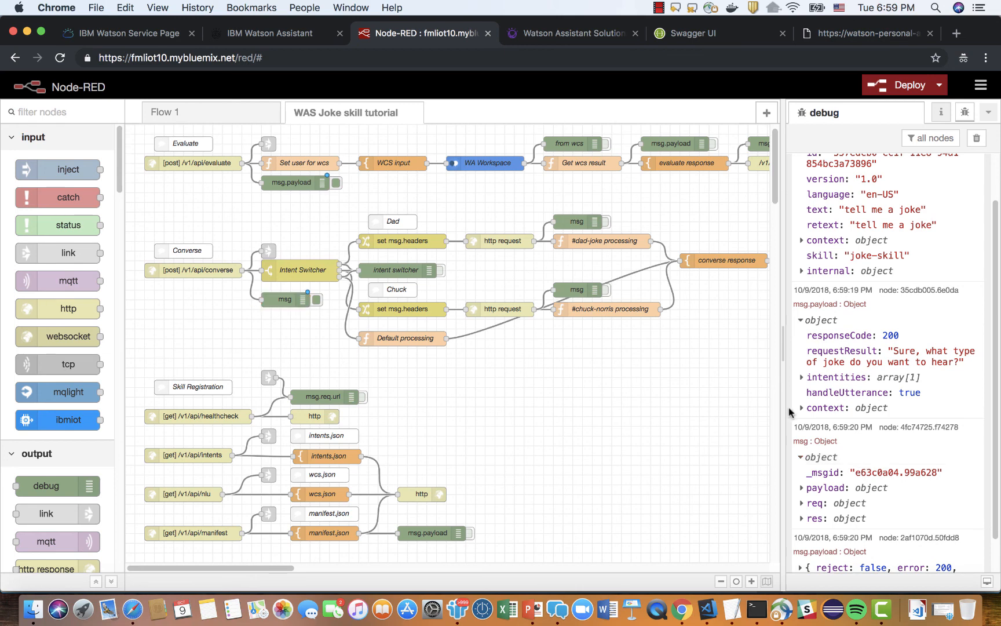
scroll(998, 438, "down", 2)
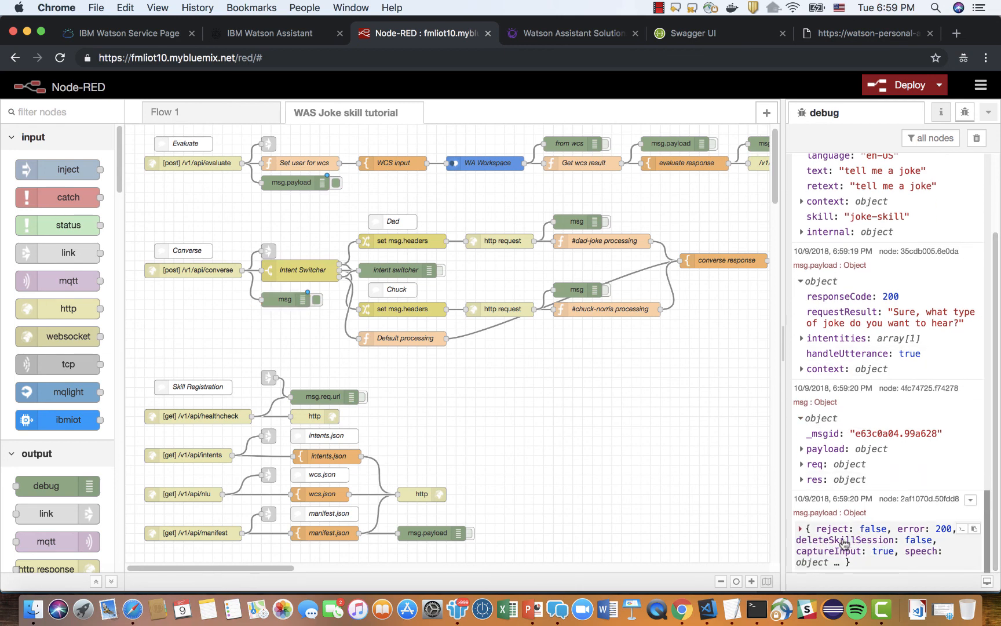
left_click(805, 530)
scroll(894, 497, "down", 4)
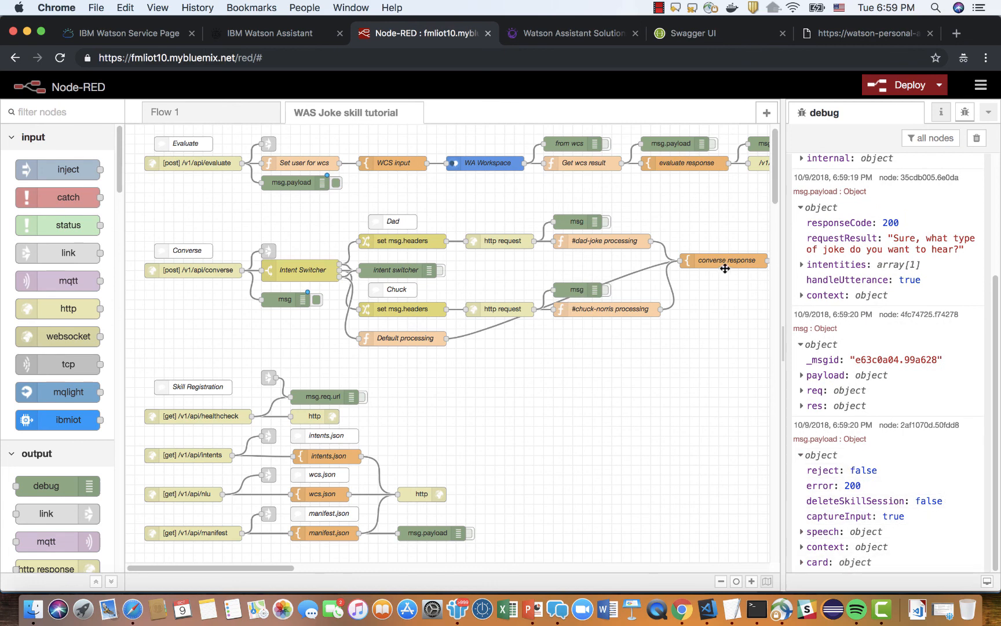
left_click_drag(784, 276, 760, 274)
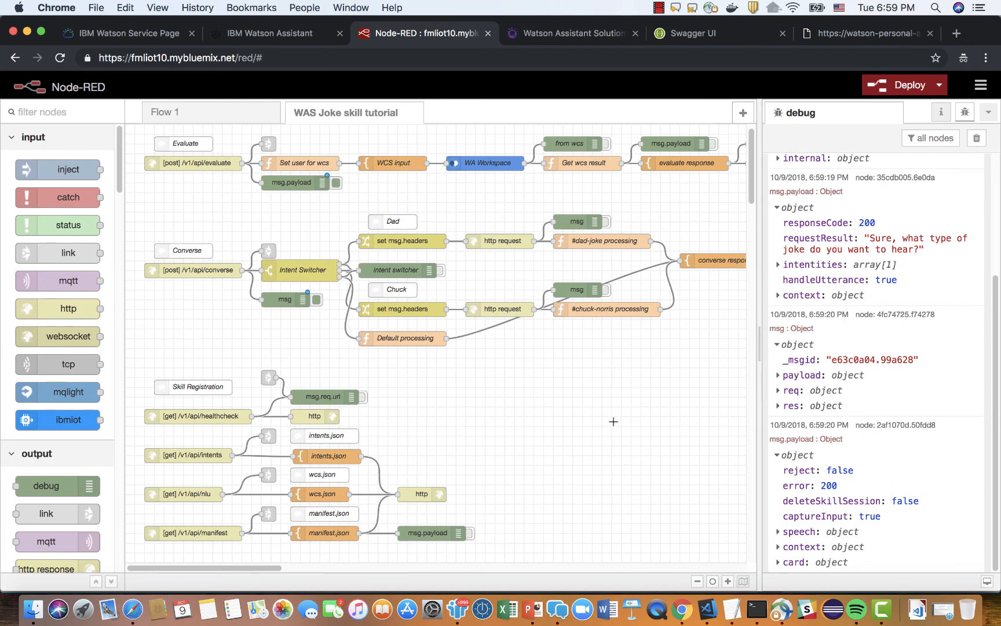
Switch to the WAS_Enablement presentation in PowerPoint and review slide 12, on skill and WAS integration architecture and testing.
left_click(534, 616)
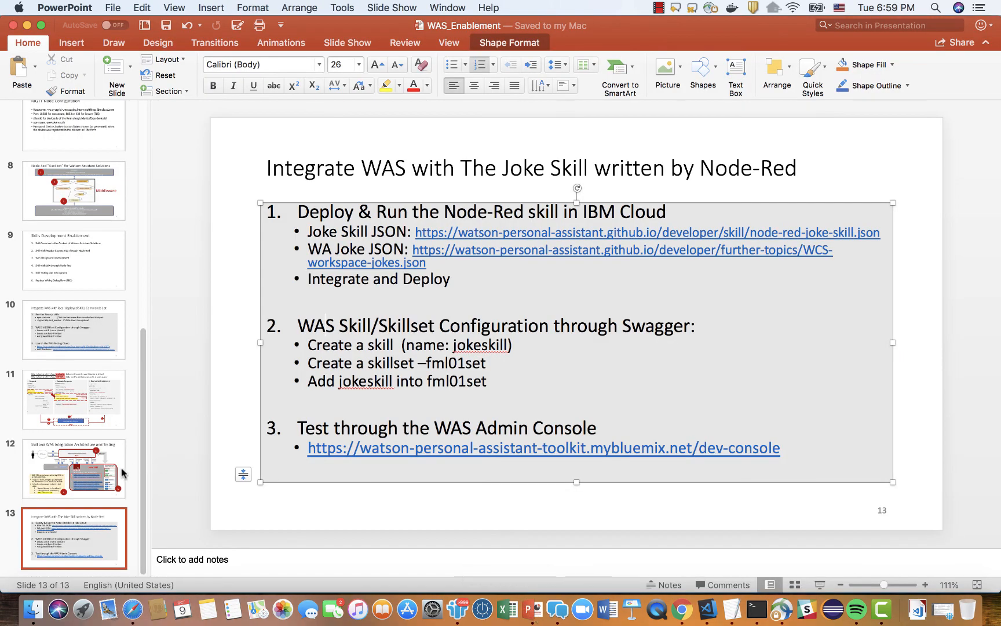
left_click(120, 472)
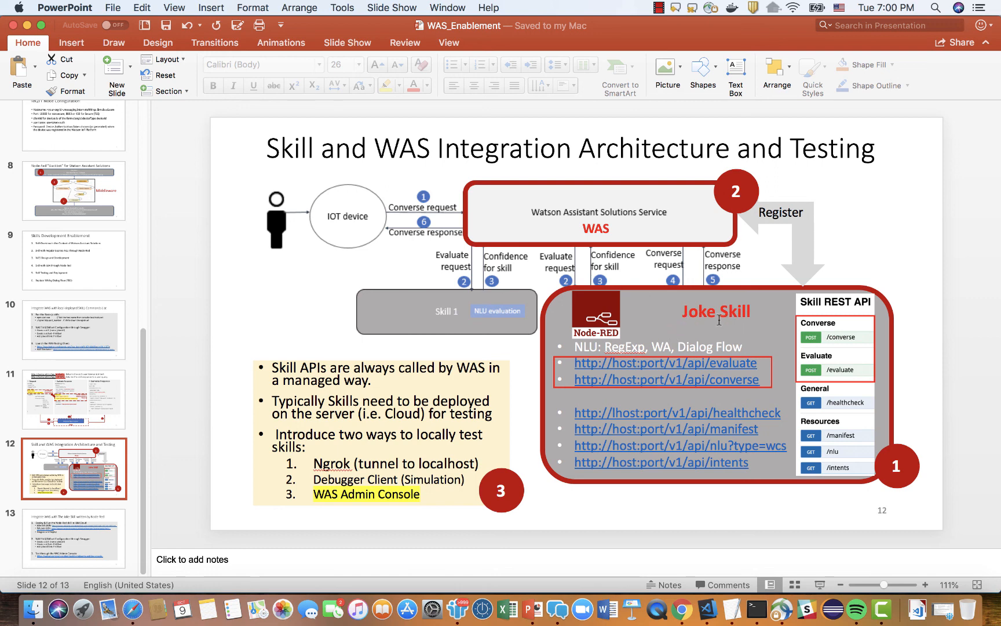
Switch back to Node-RED in Chrome, point out the Evaluate and Converse flows and the first msg.payload debug node, and enlarge the workspace.
left_click(681, 610)
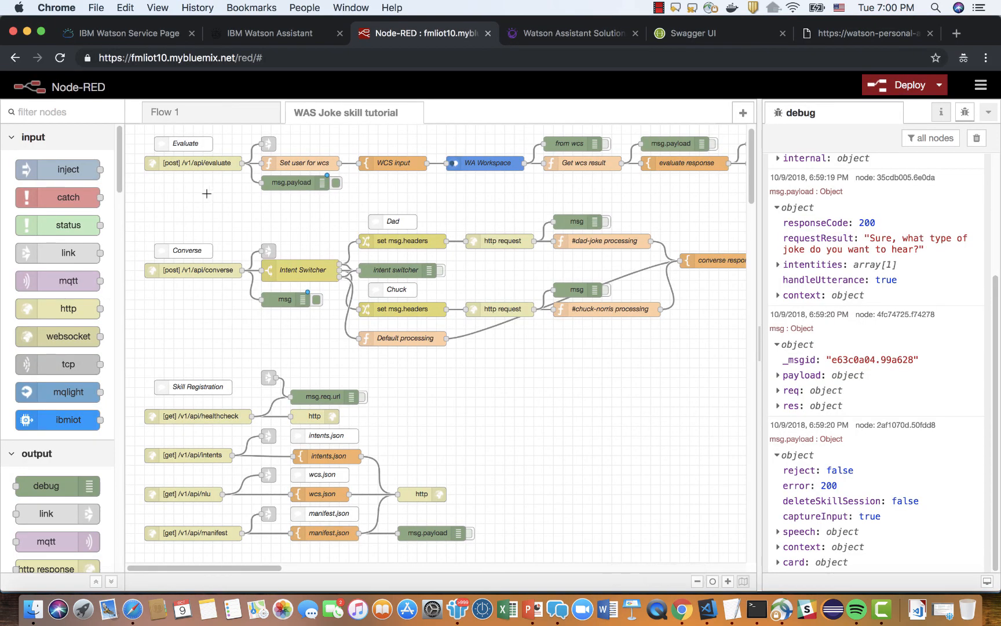
left_click(186, 143)
left_click(197, 250)
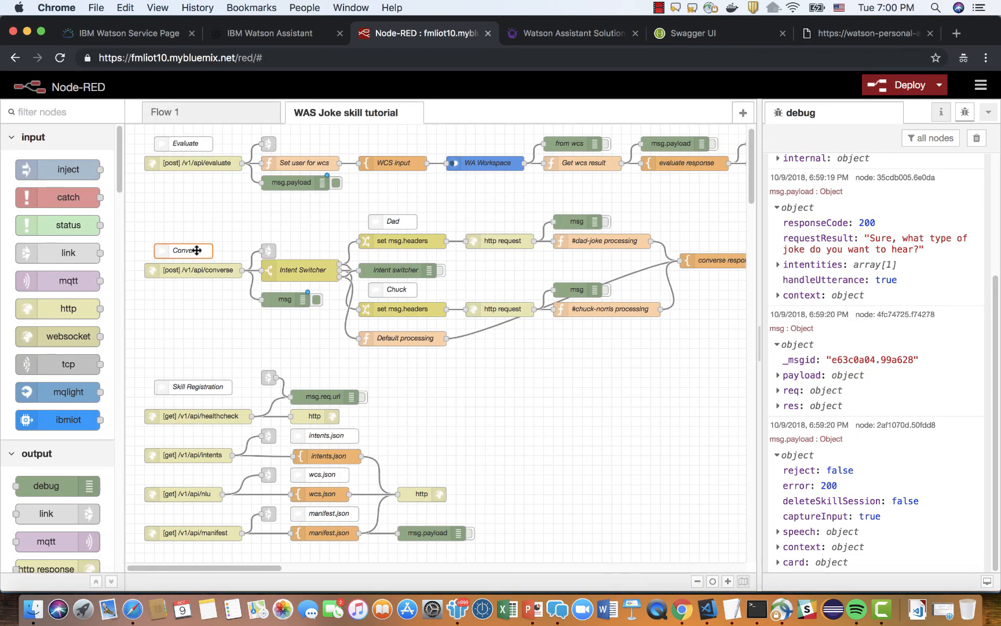
left_click(319, 183)
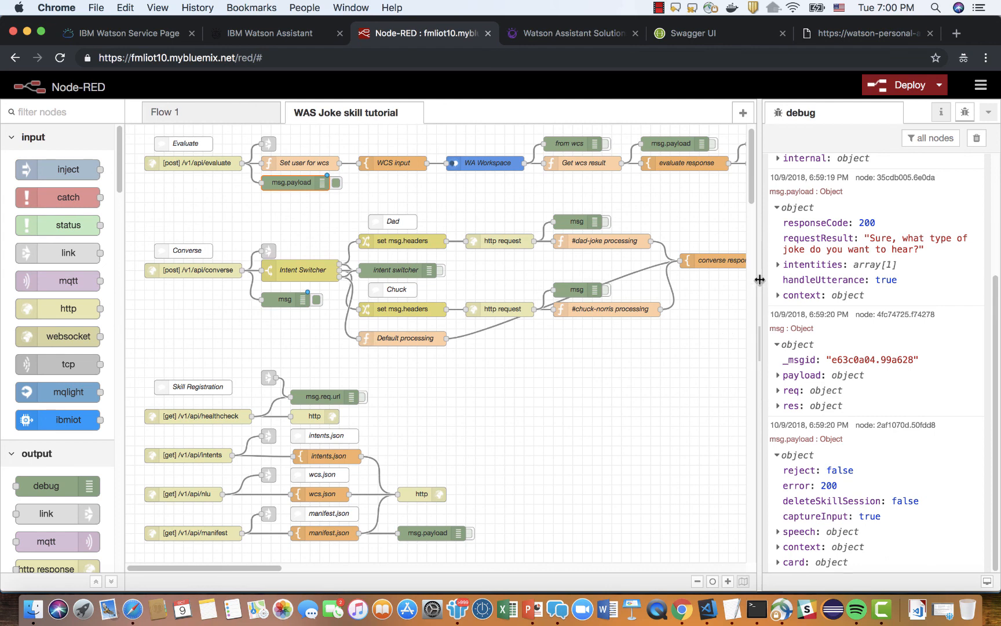
left_click_drag(759, 280, 795, 283)
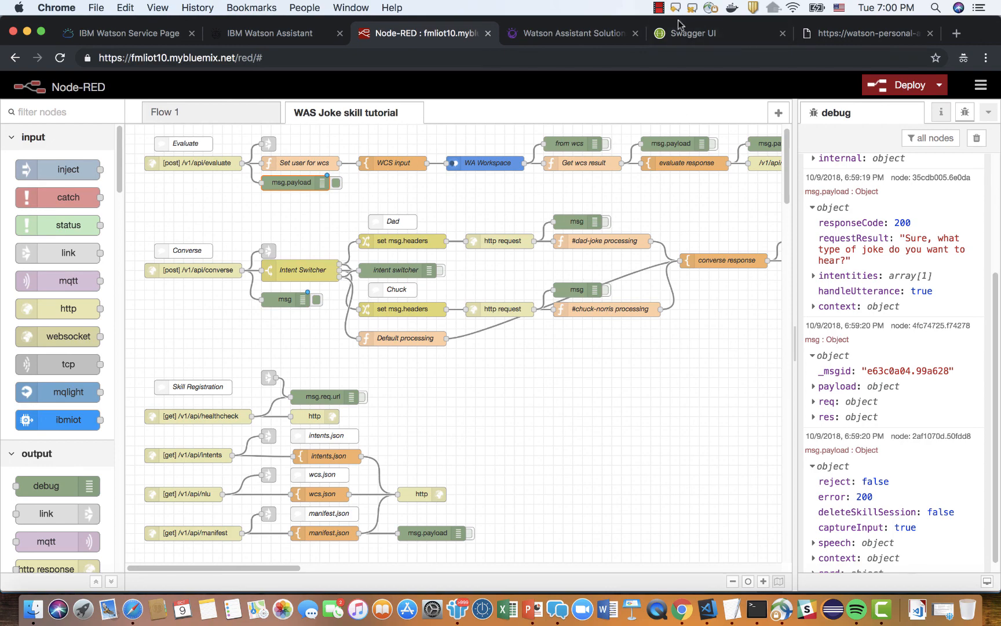
left_click(659, 9)
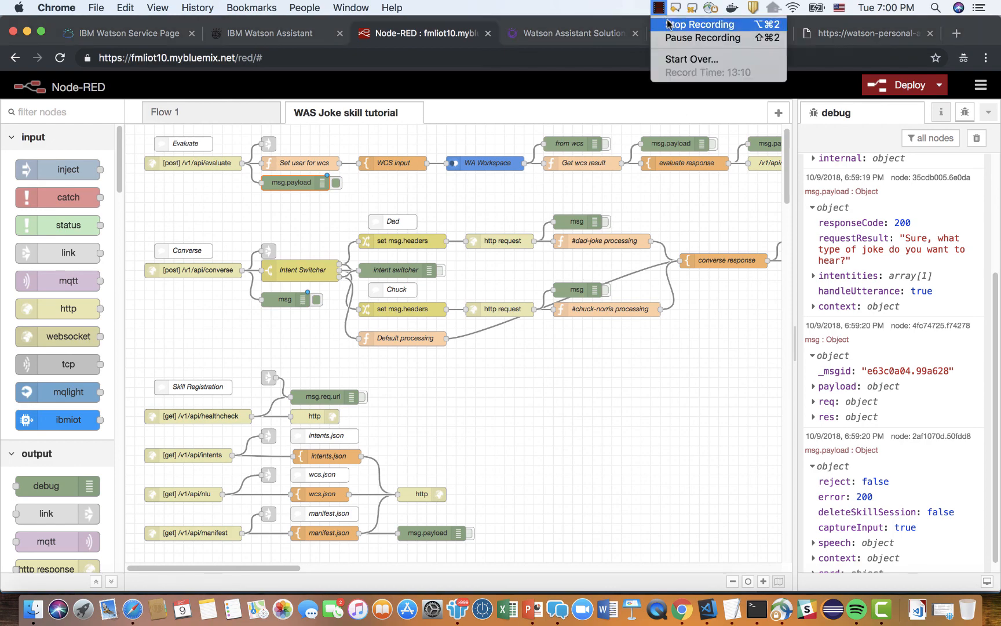